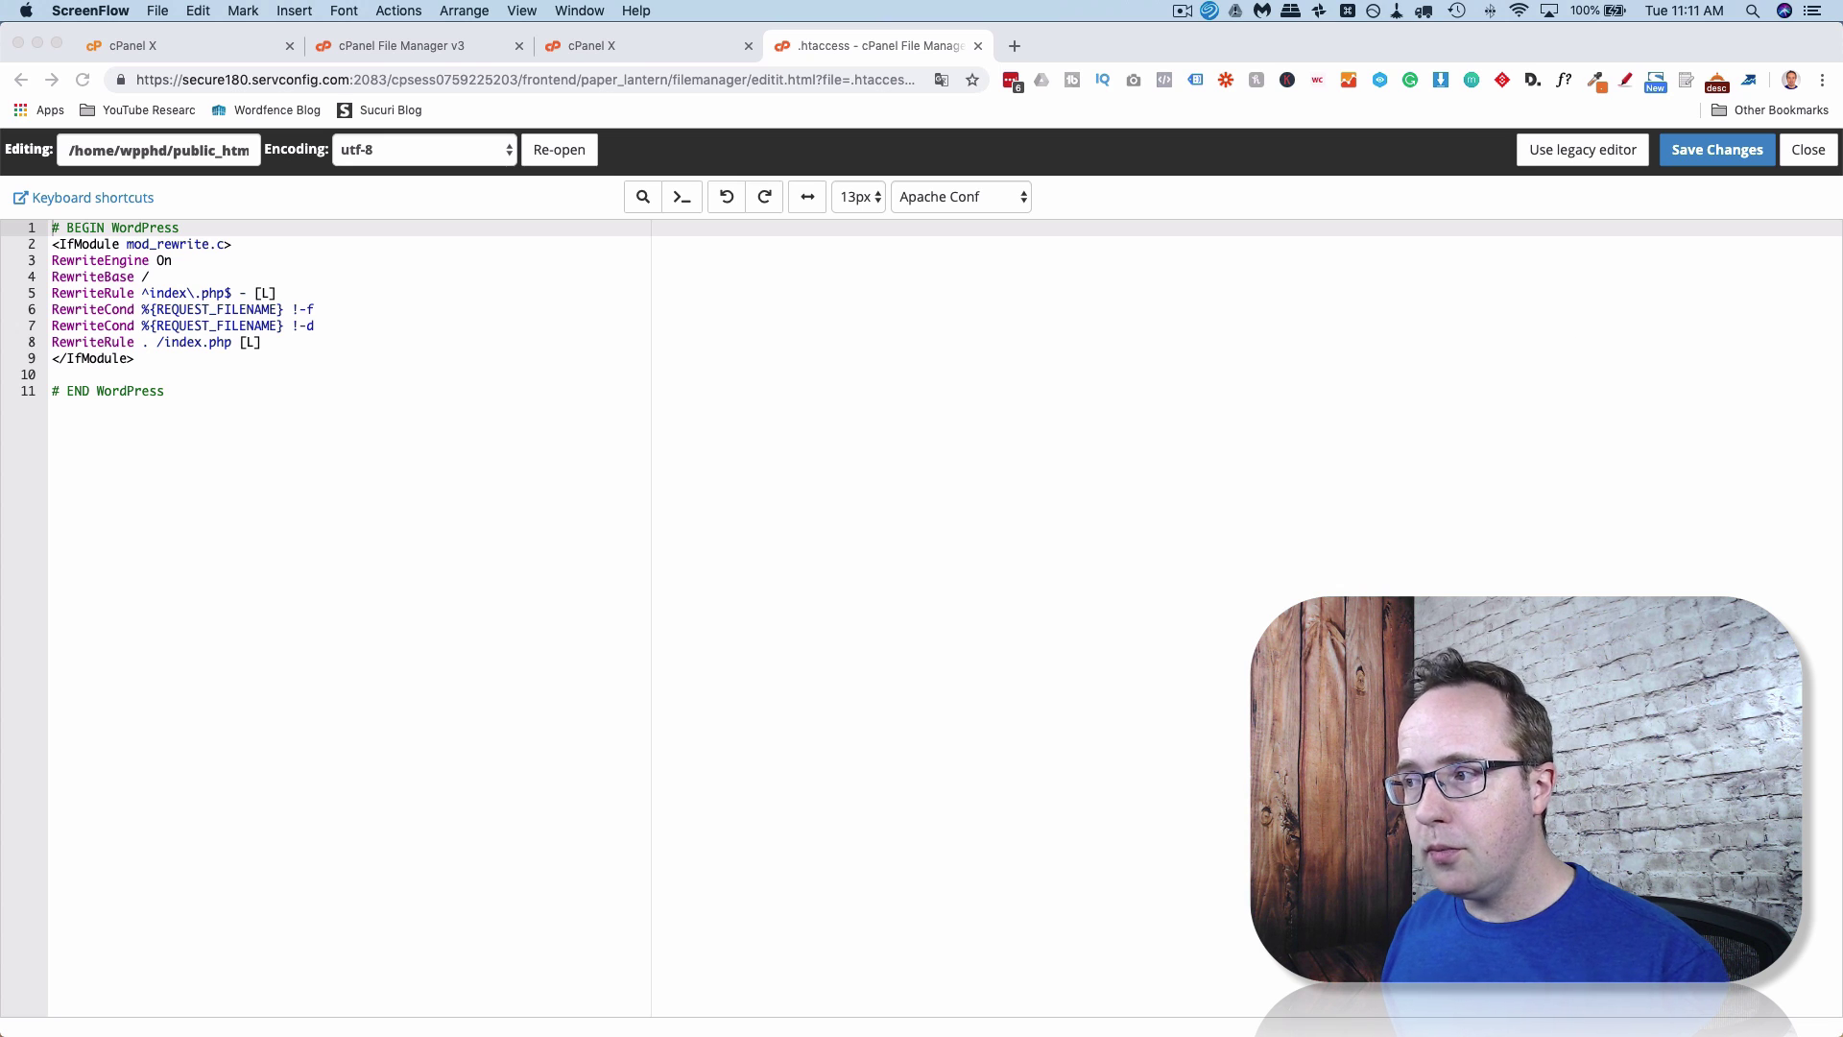
Return to the public_html file listing and point out the WordPress folders and wp-config-sample.php.
{"action": "left_click", "coordinate": [1808, 150]}
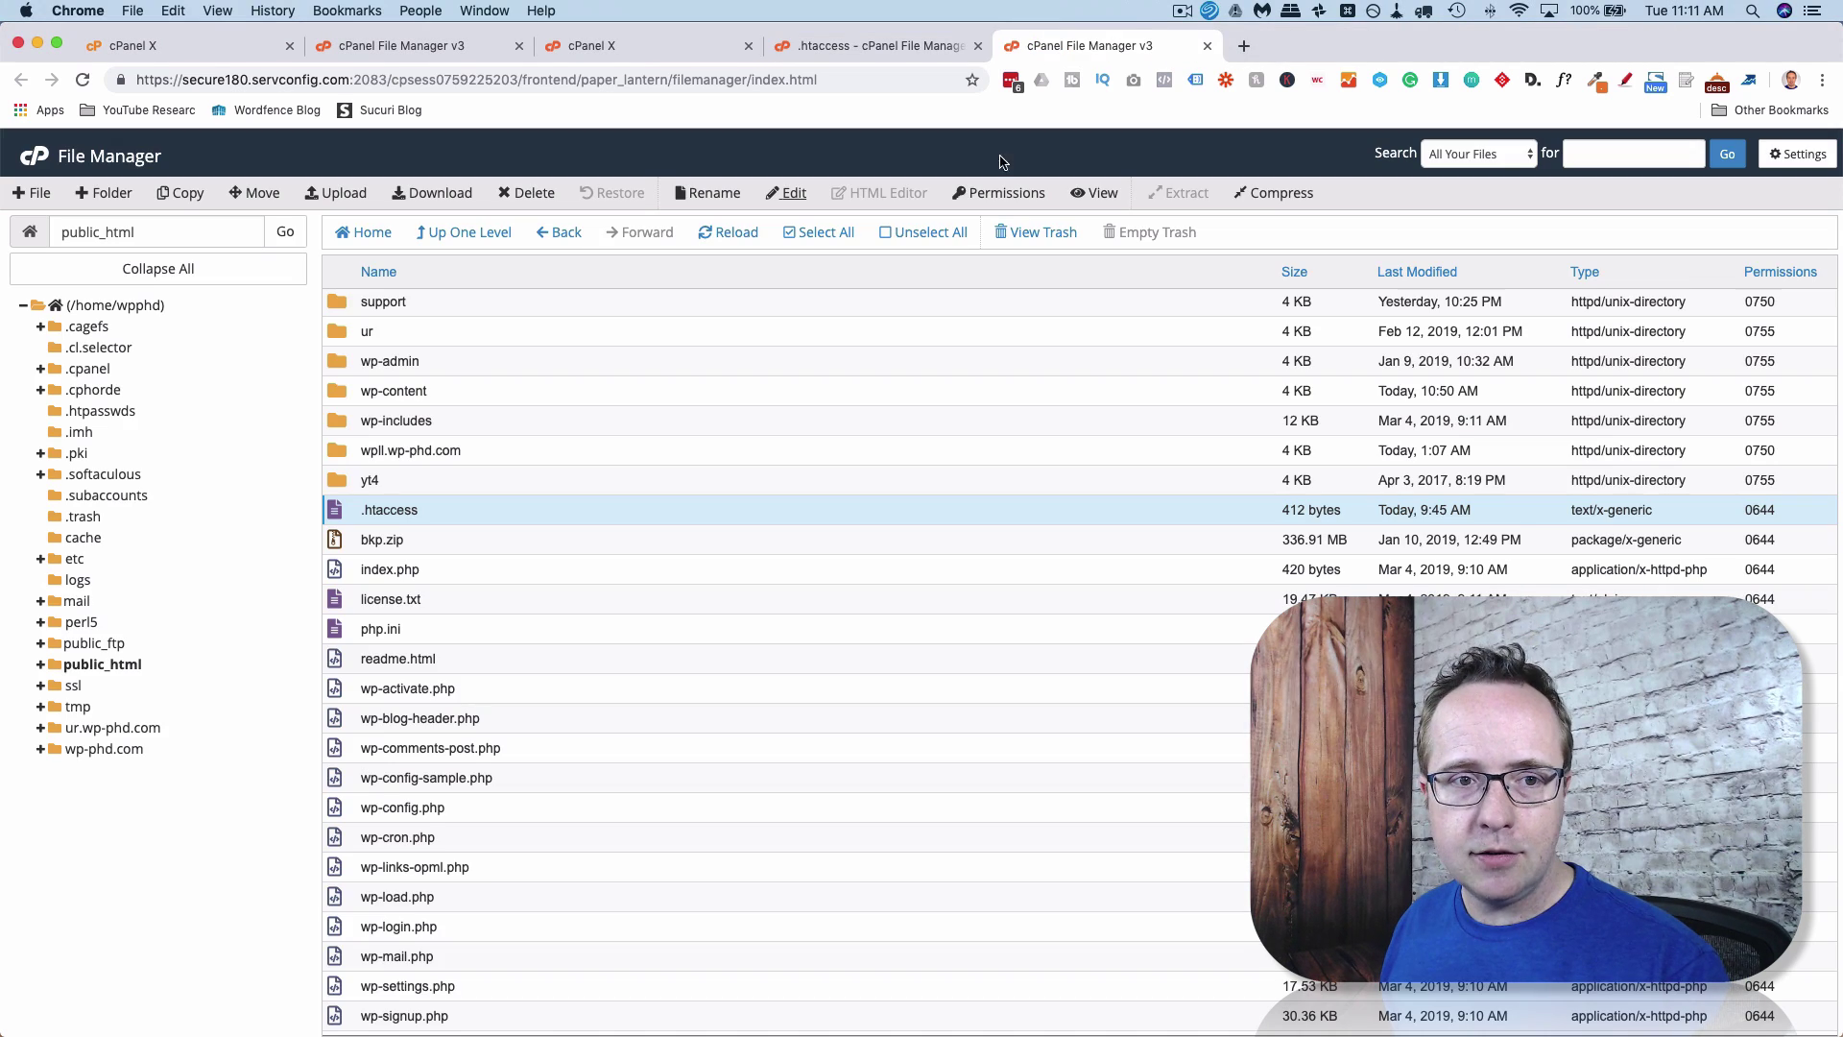
{"action": "left_click", "coordinate": [440, 396]}
{"action": "left_click", "coordinate": [423, 367]}
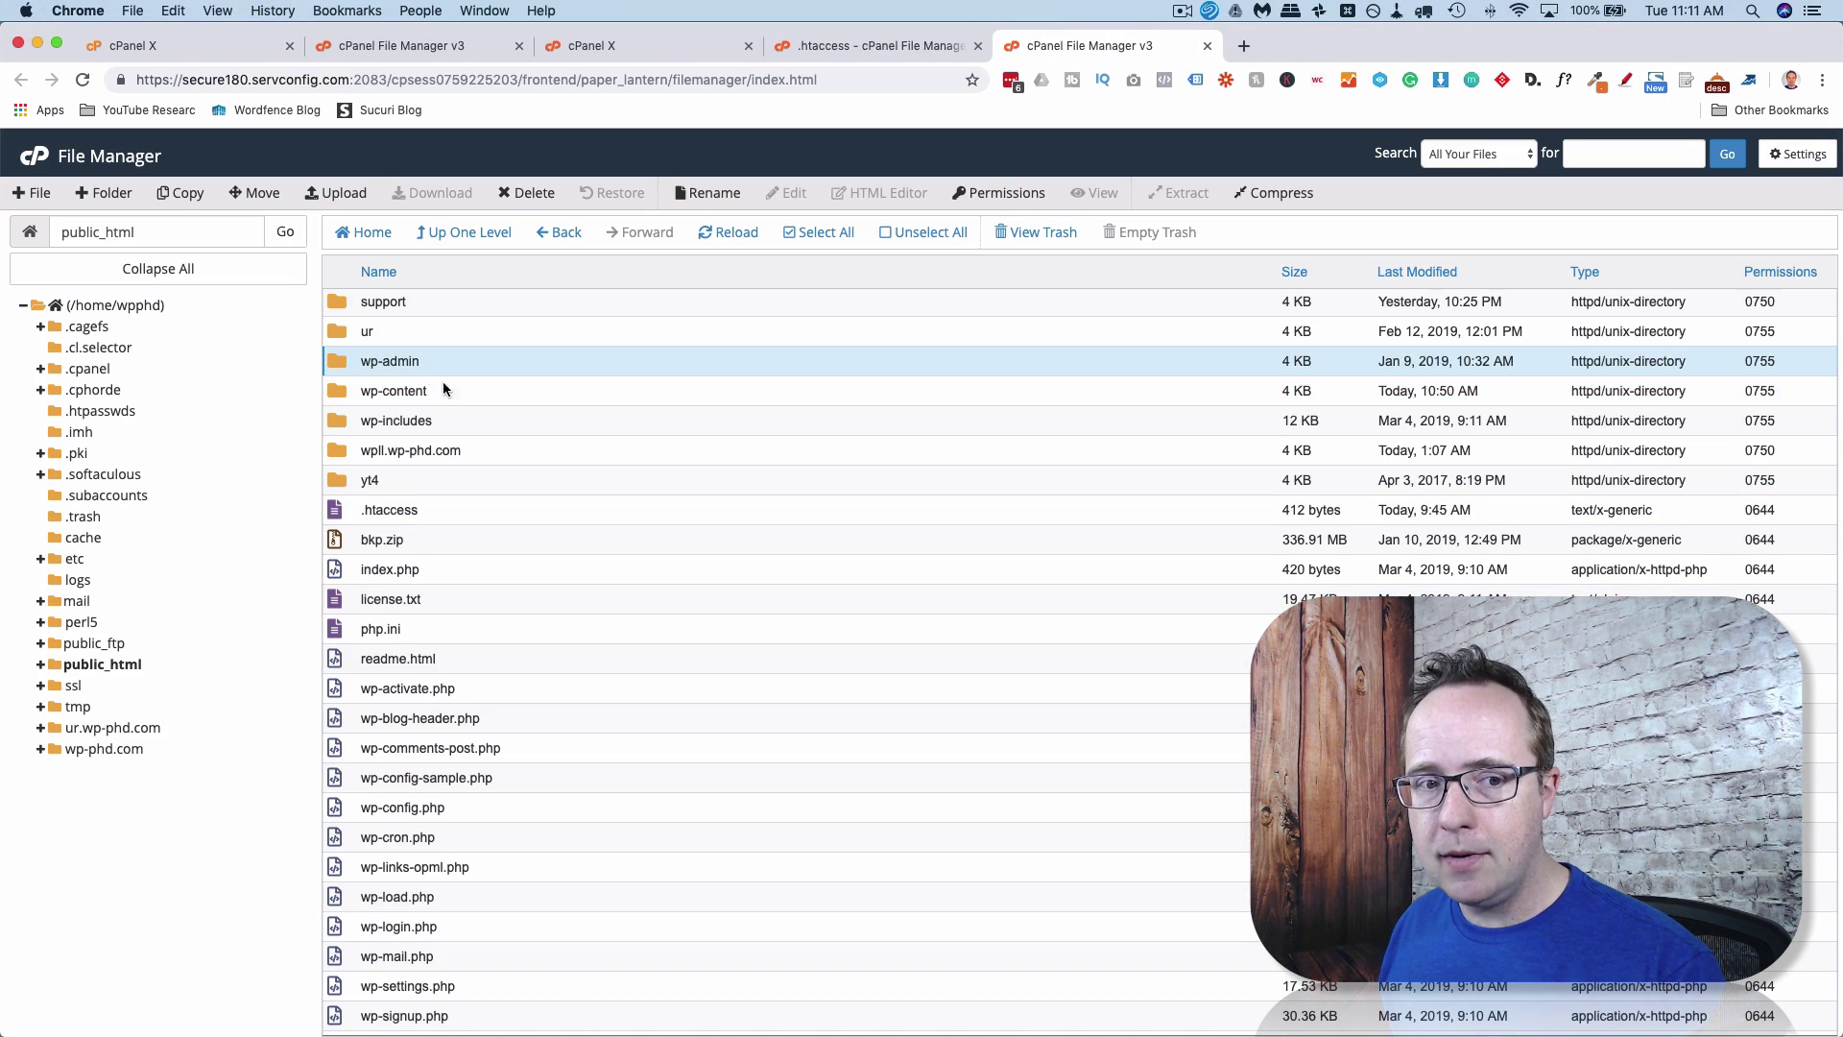
{"action": "left_click", "coordinate": [455, 420]}
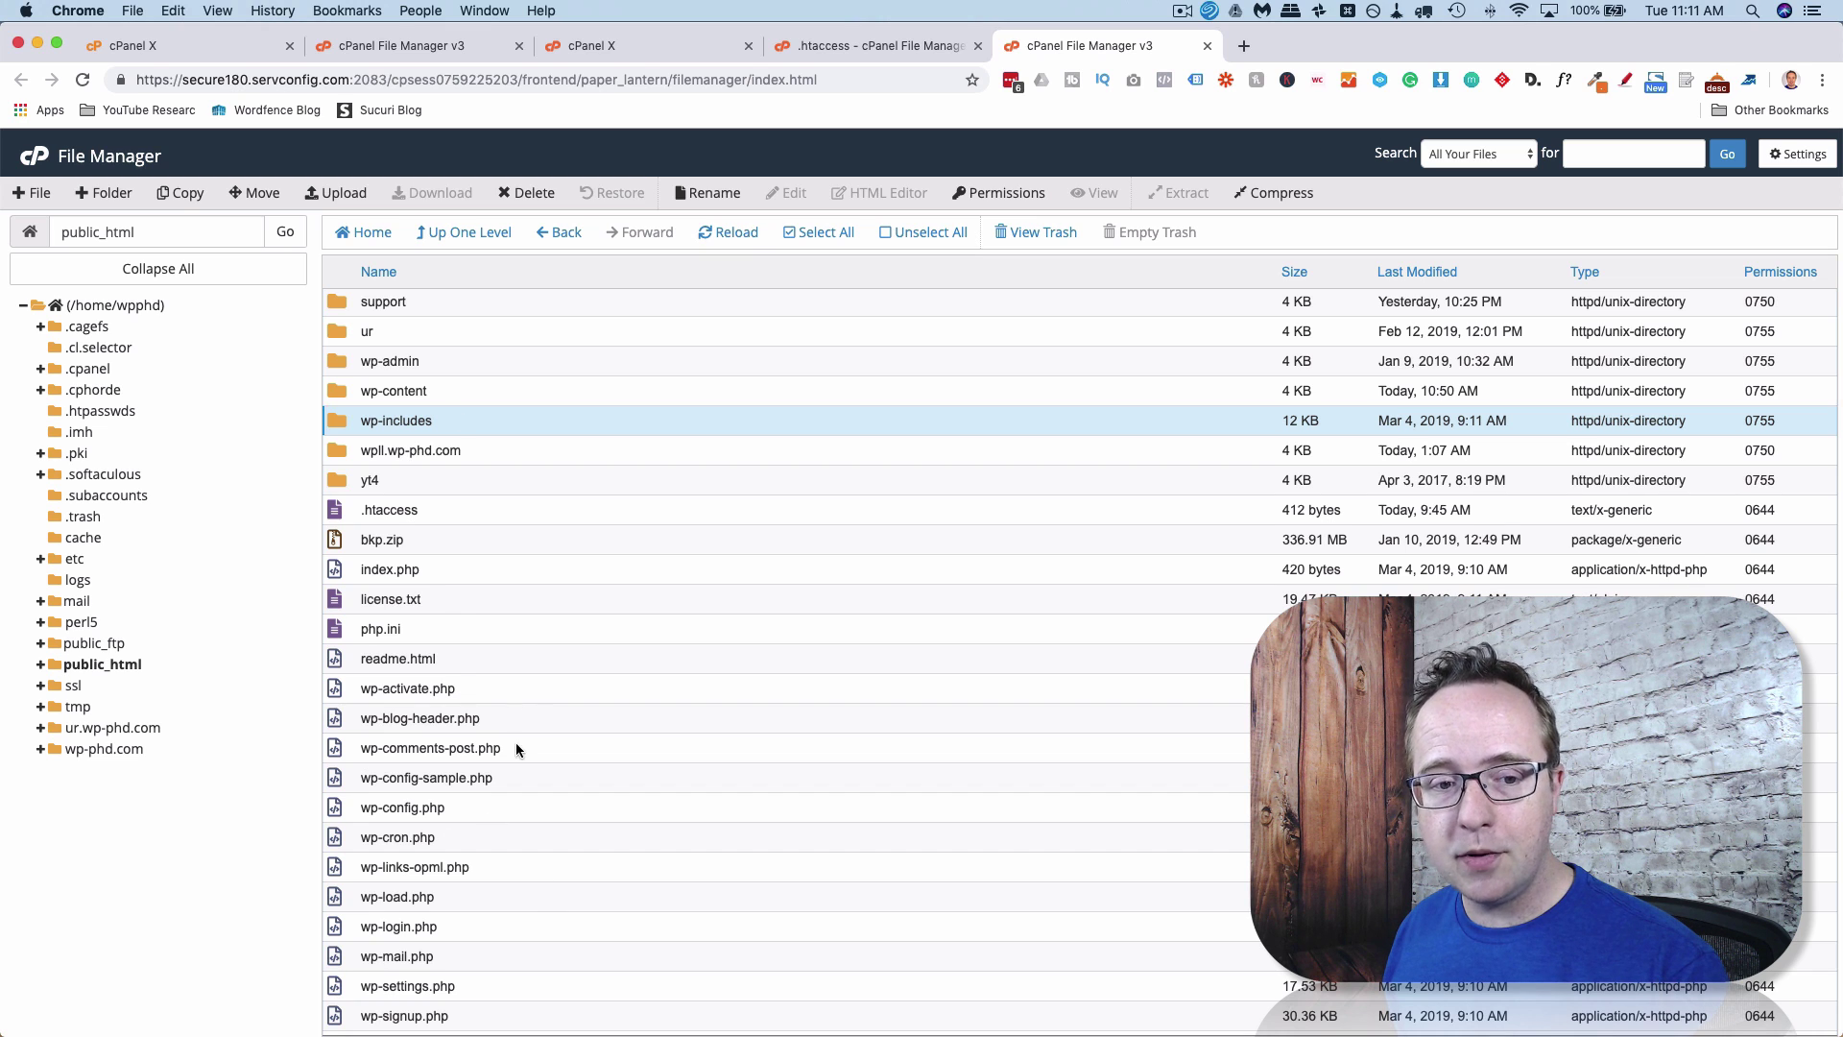
{"action": "left_click", "coordinate": [533, 786]}
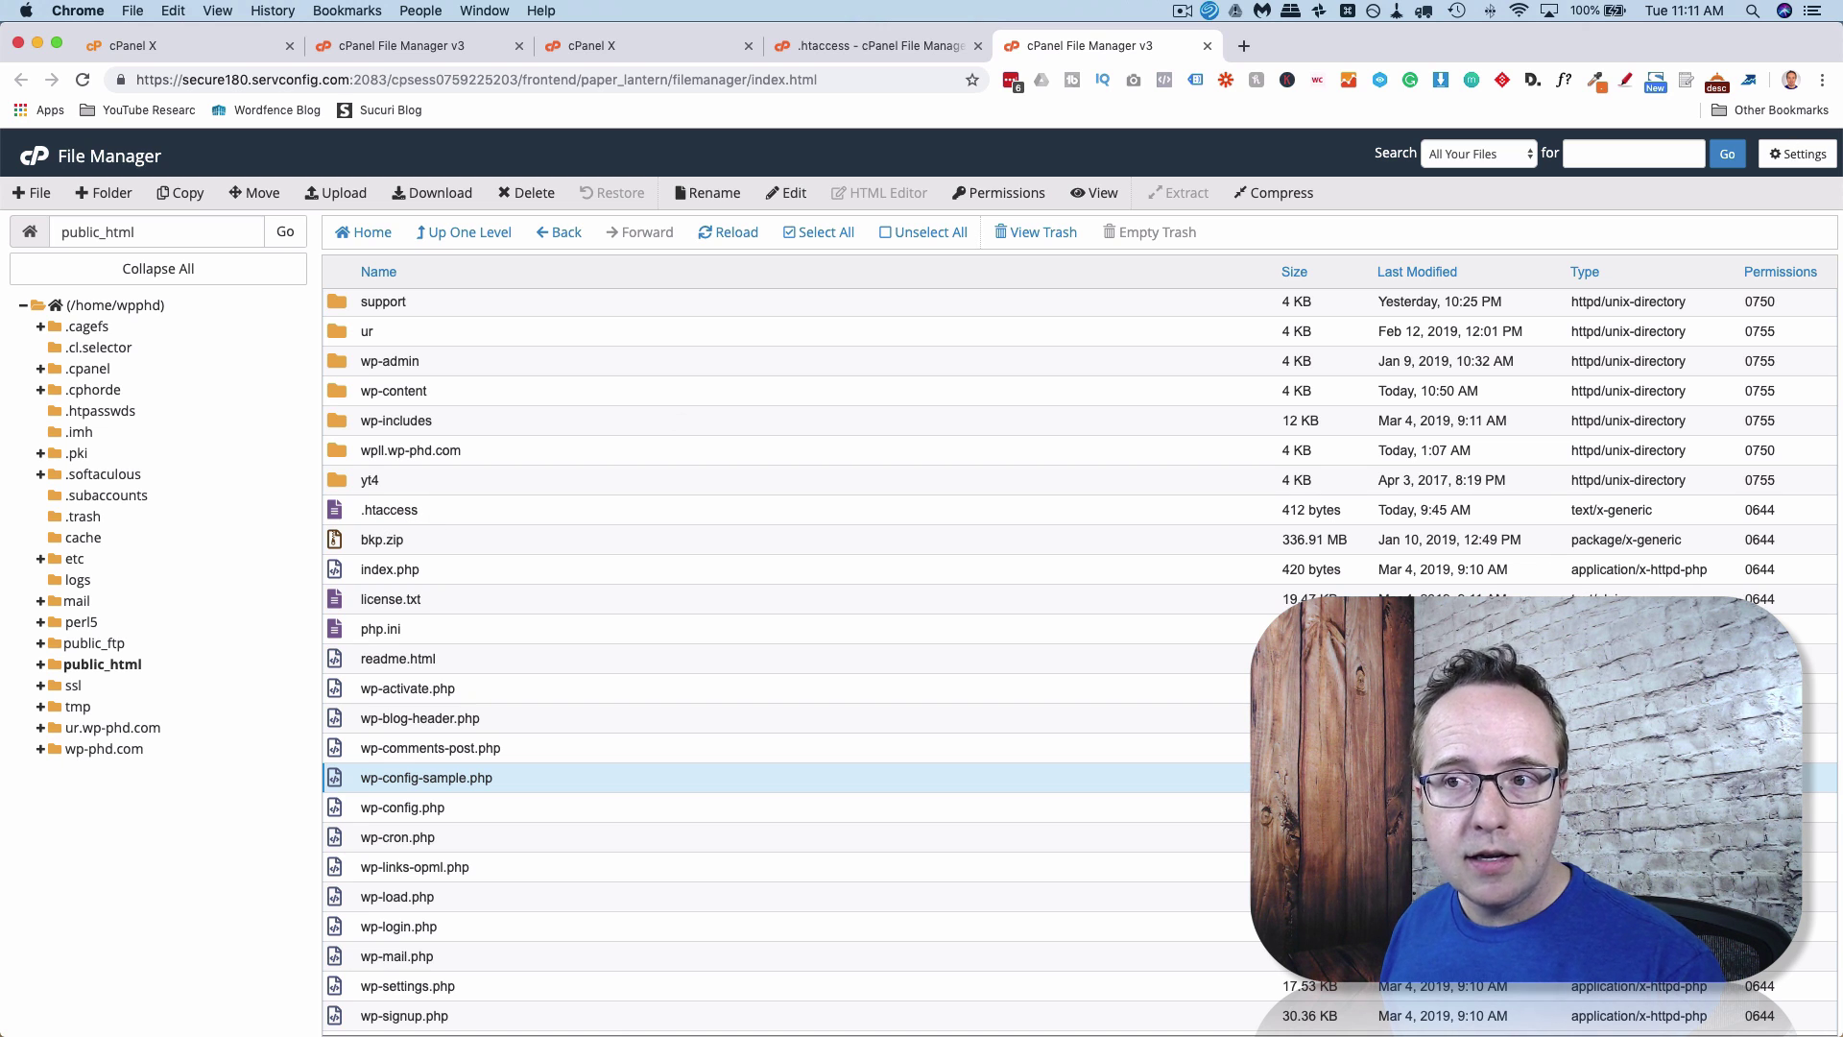
Check the Show Hidden Files (dotfiles) preference without changing it, and select the .htaccess file in public_html.
{"action": "left_click", "coordinate": [1799, 163]}
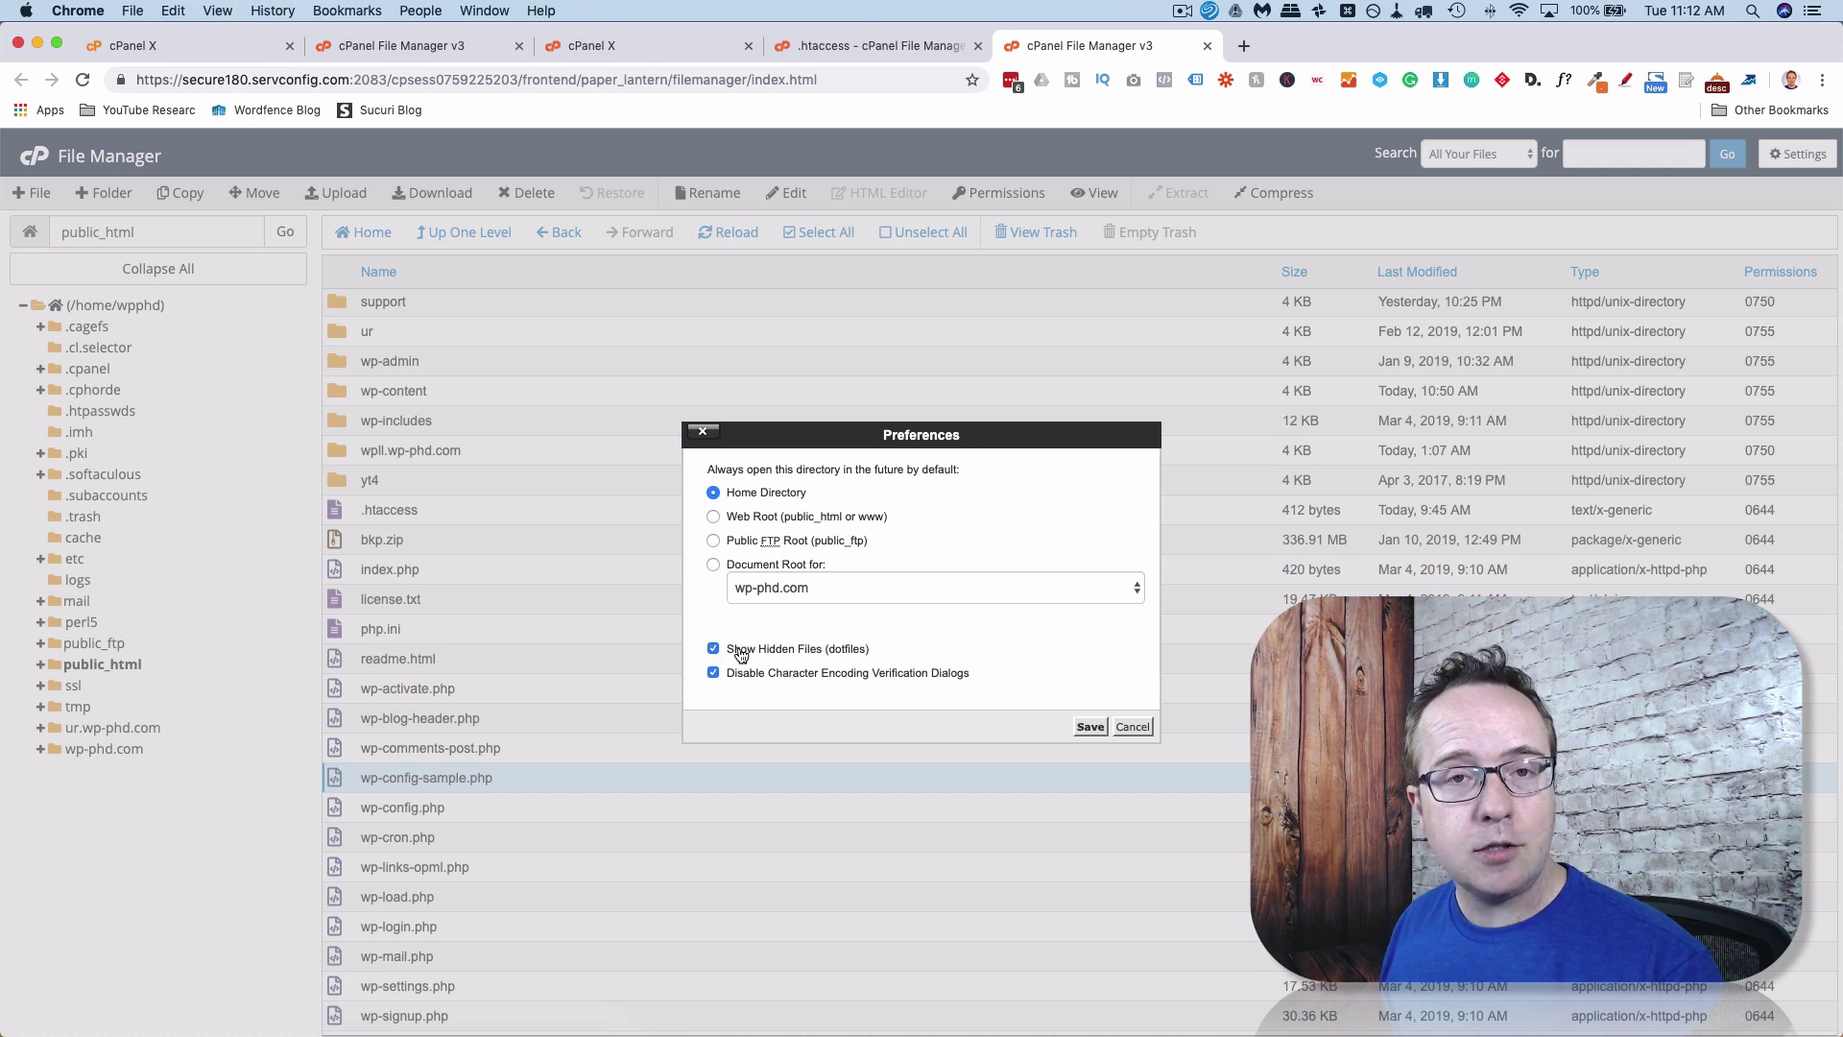
{"action": "left_click", "coordinate": [1134, 728]}
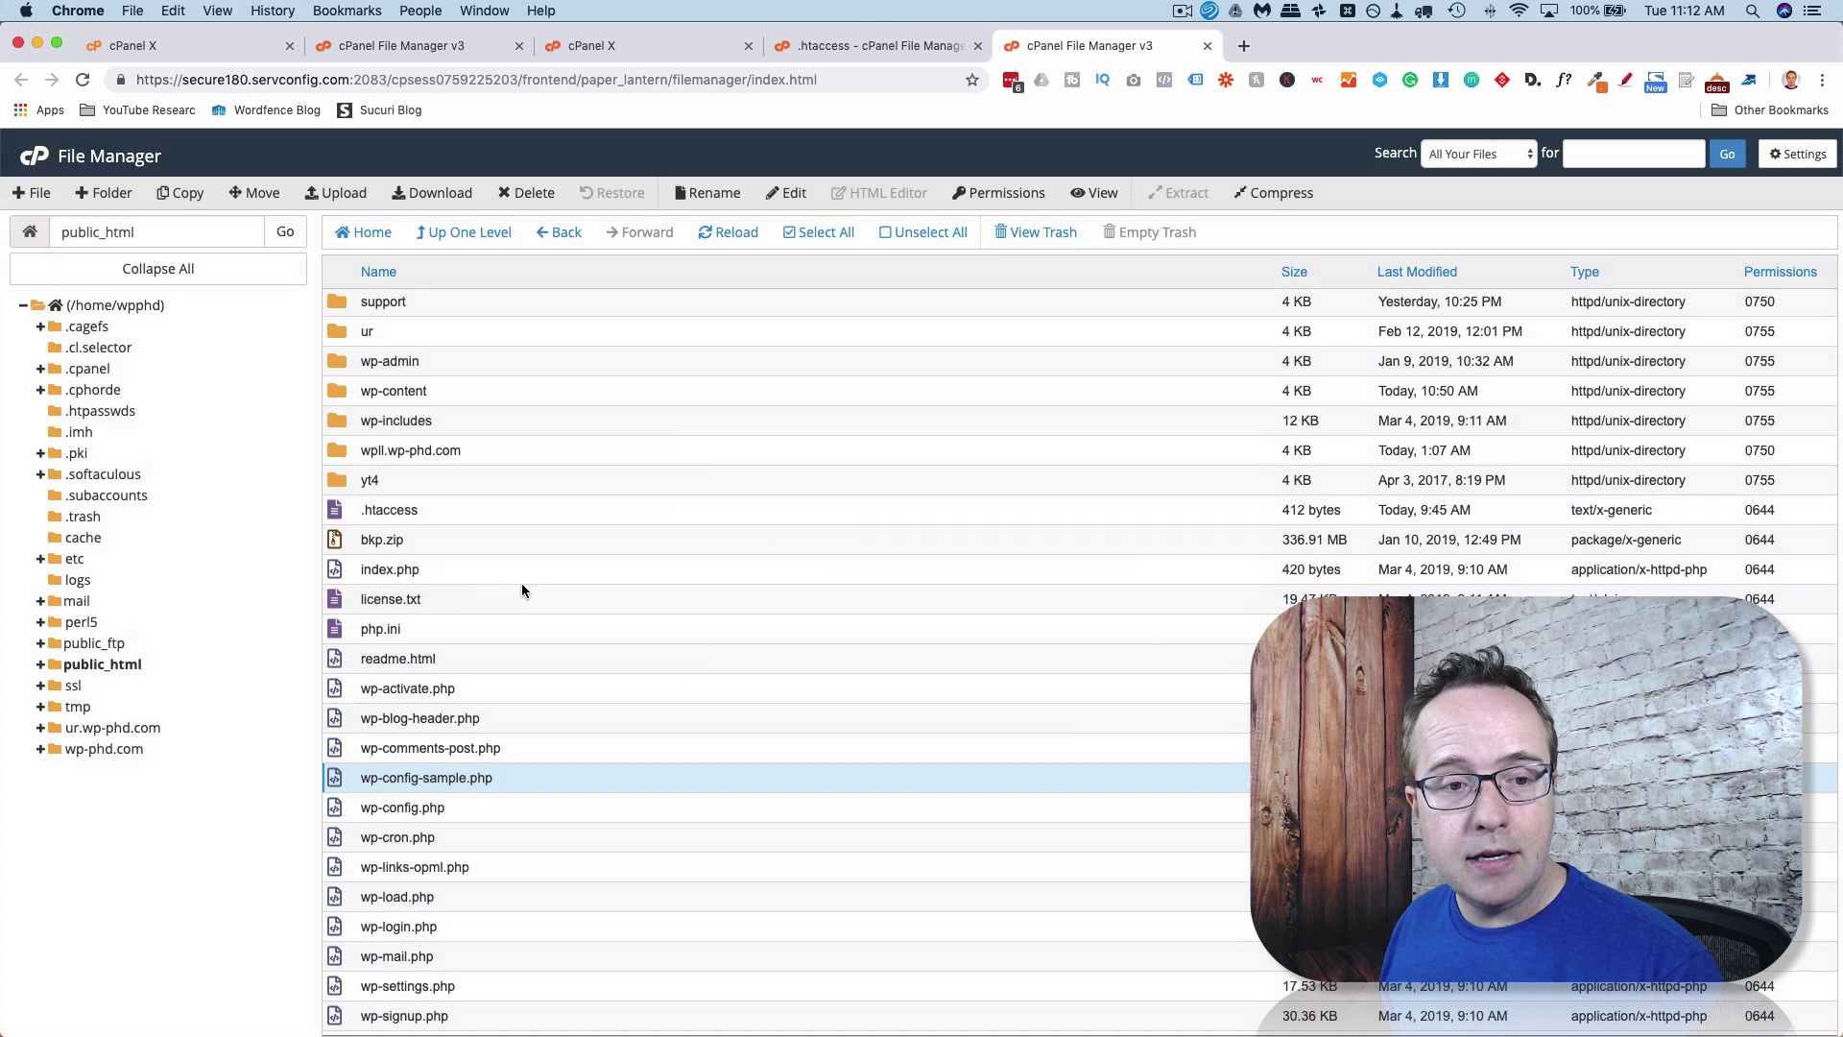
{"action": "left_click", "coordinate": [441, 513]}
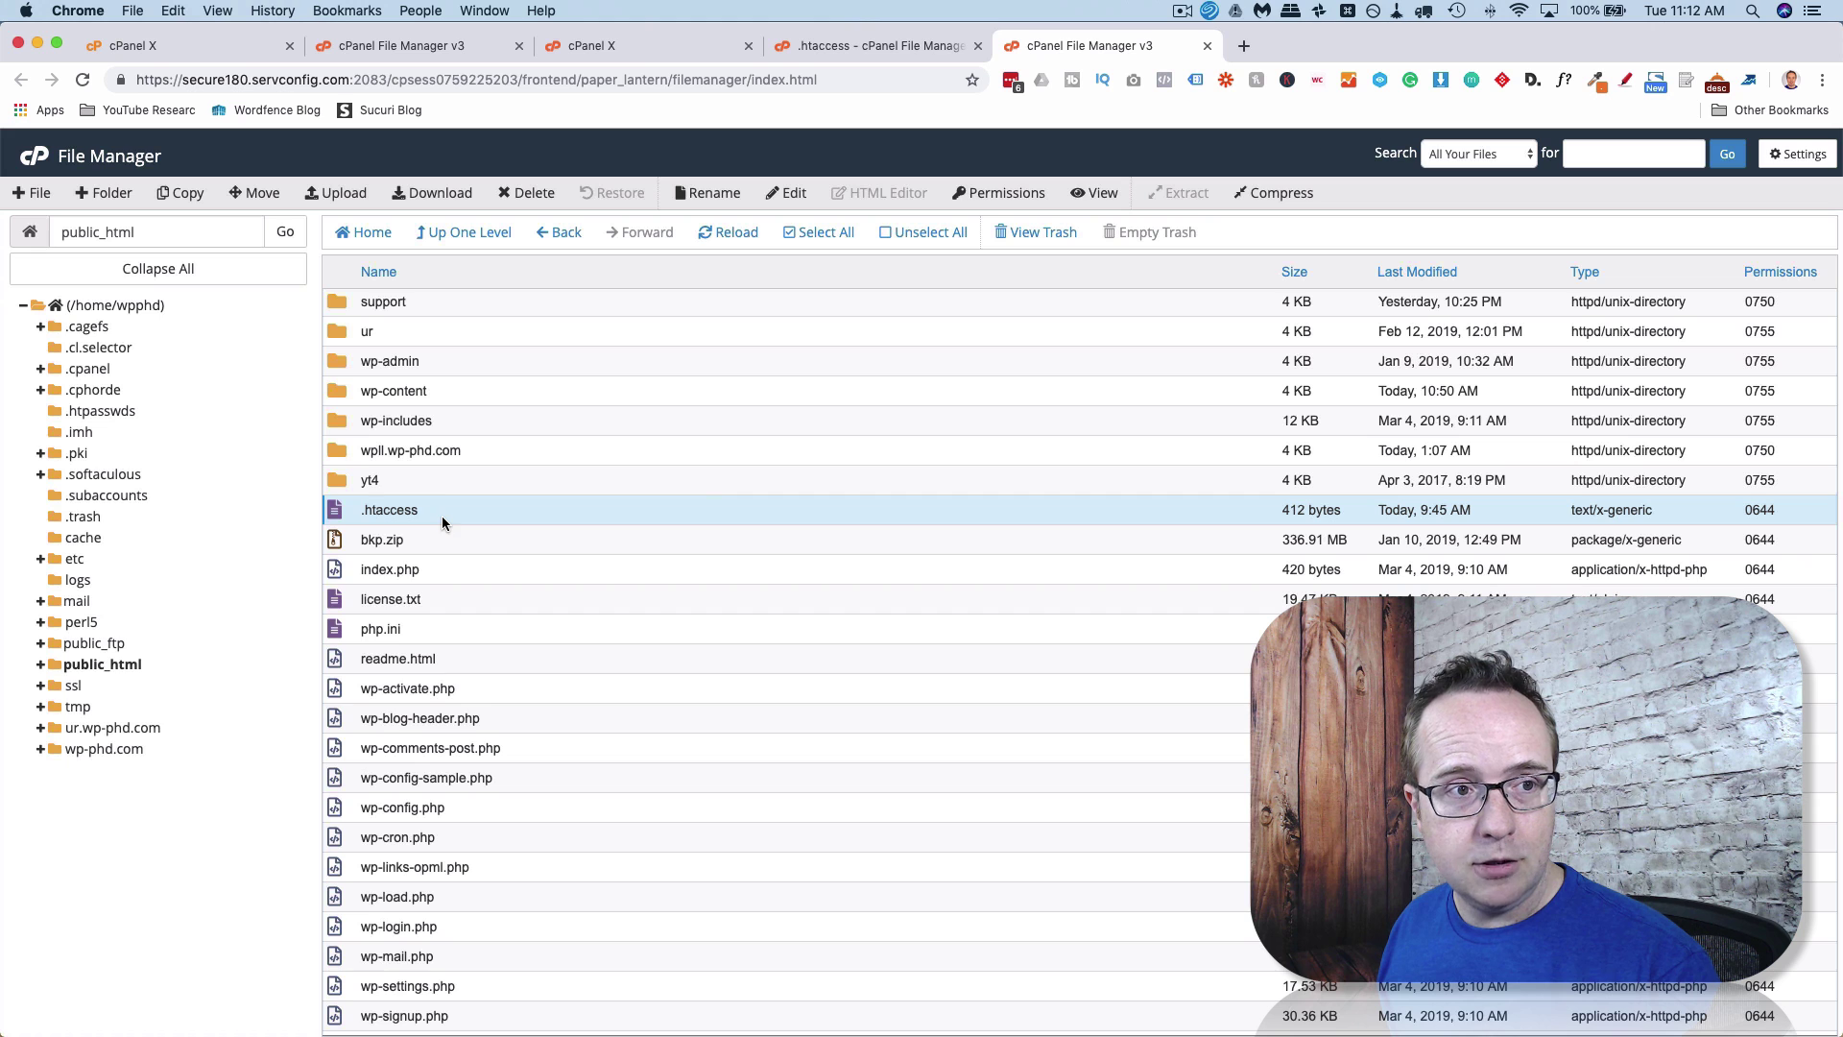
{"action": "left_click", "coordinate": [32, 192]}
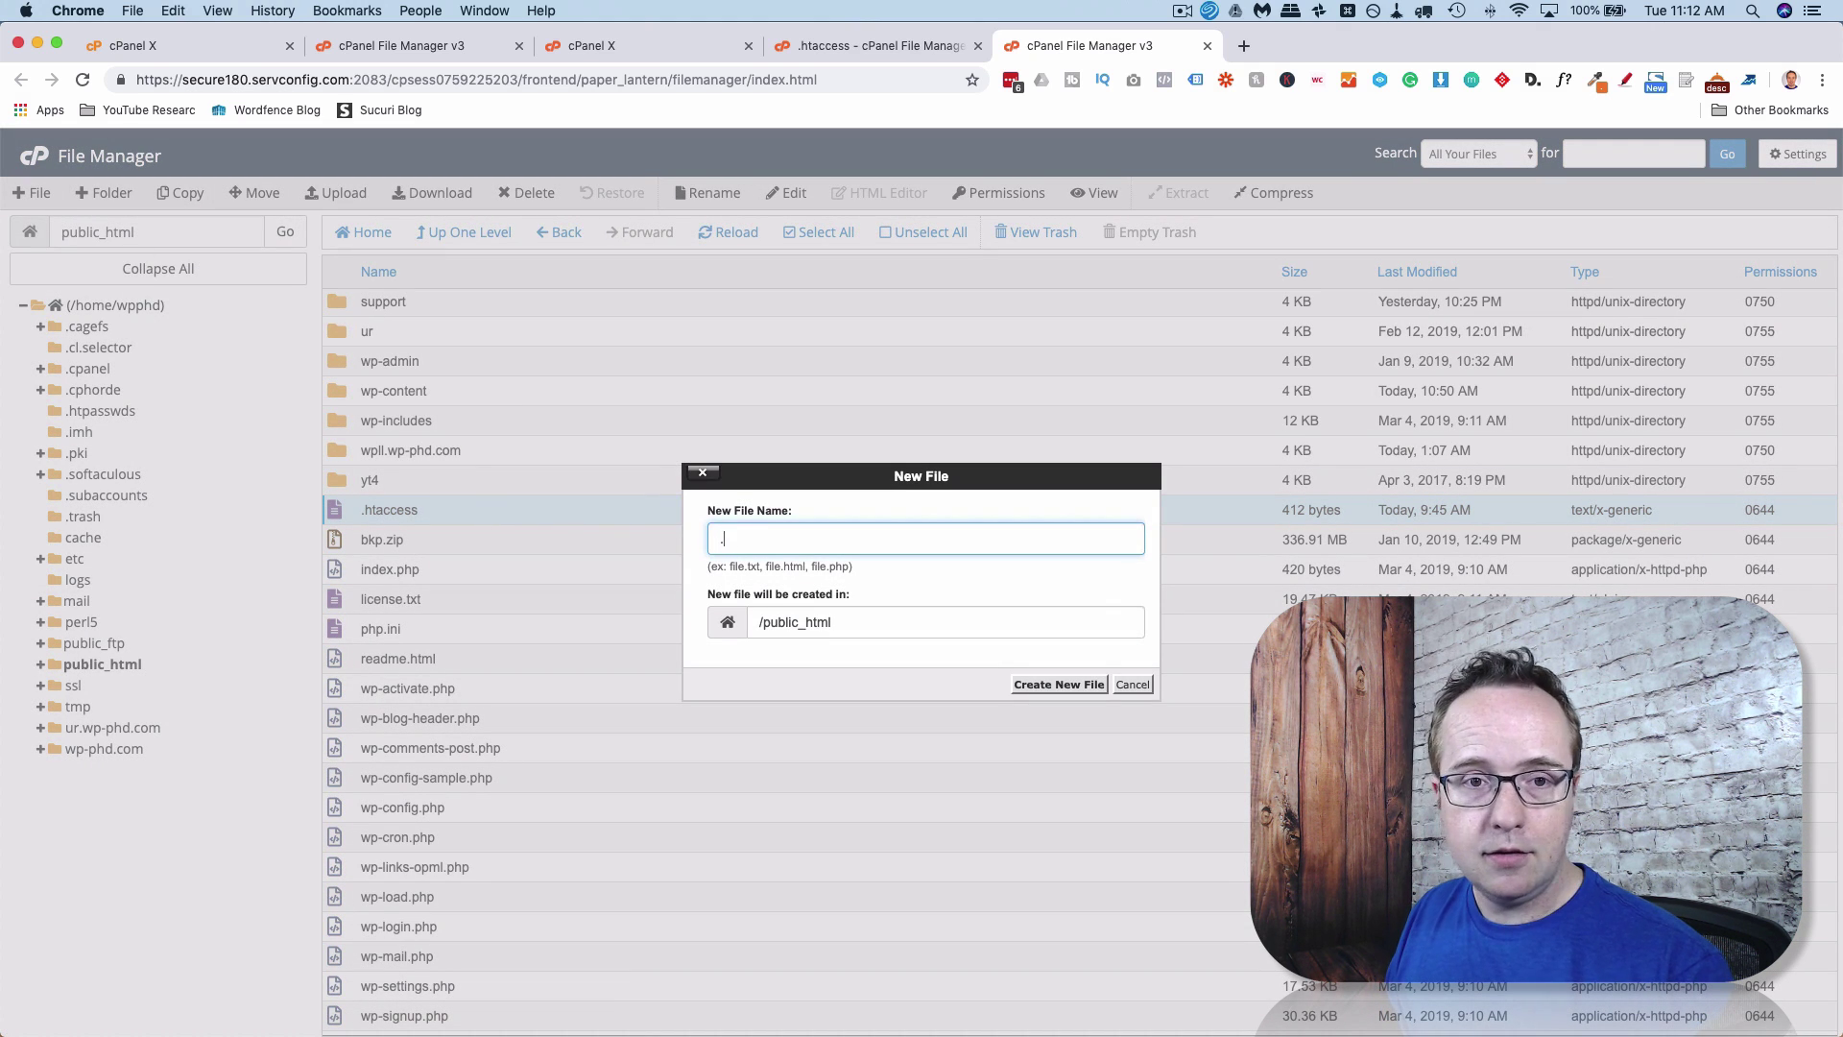
{"action": "type", "text": ".htaccess"}
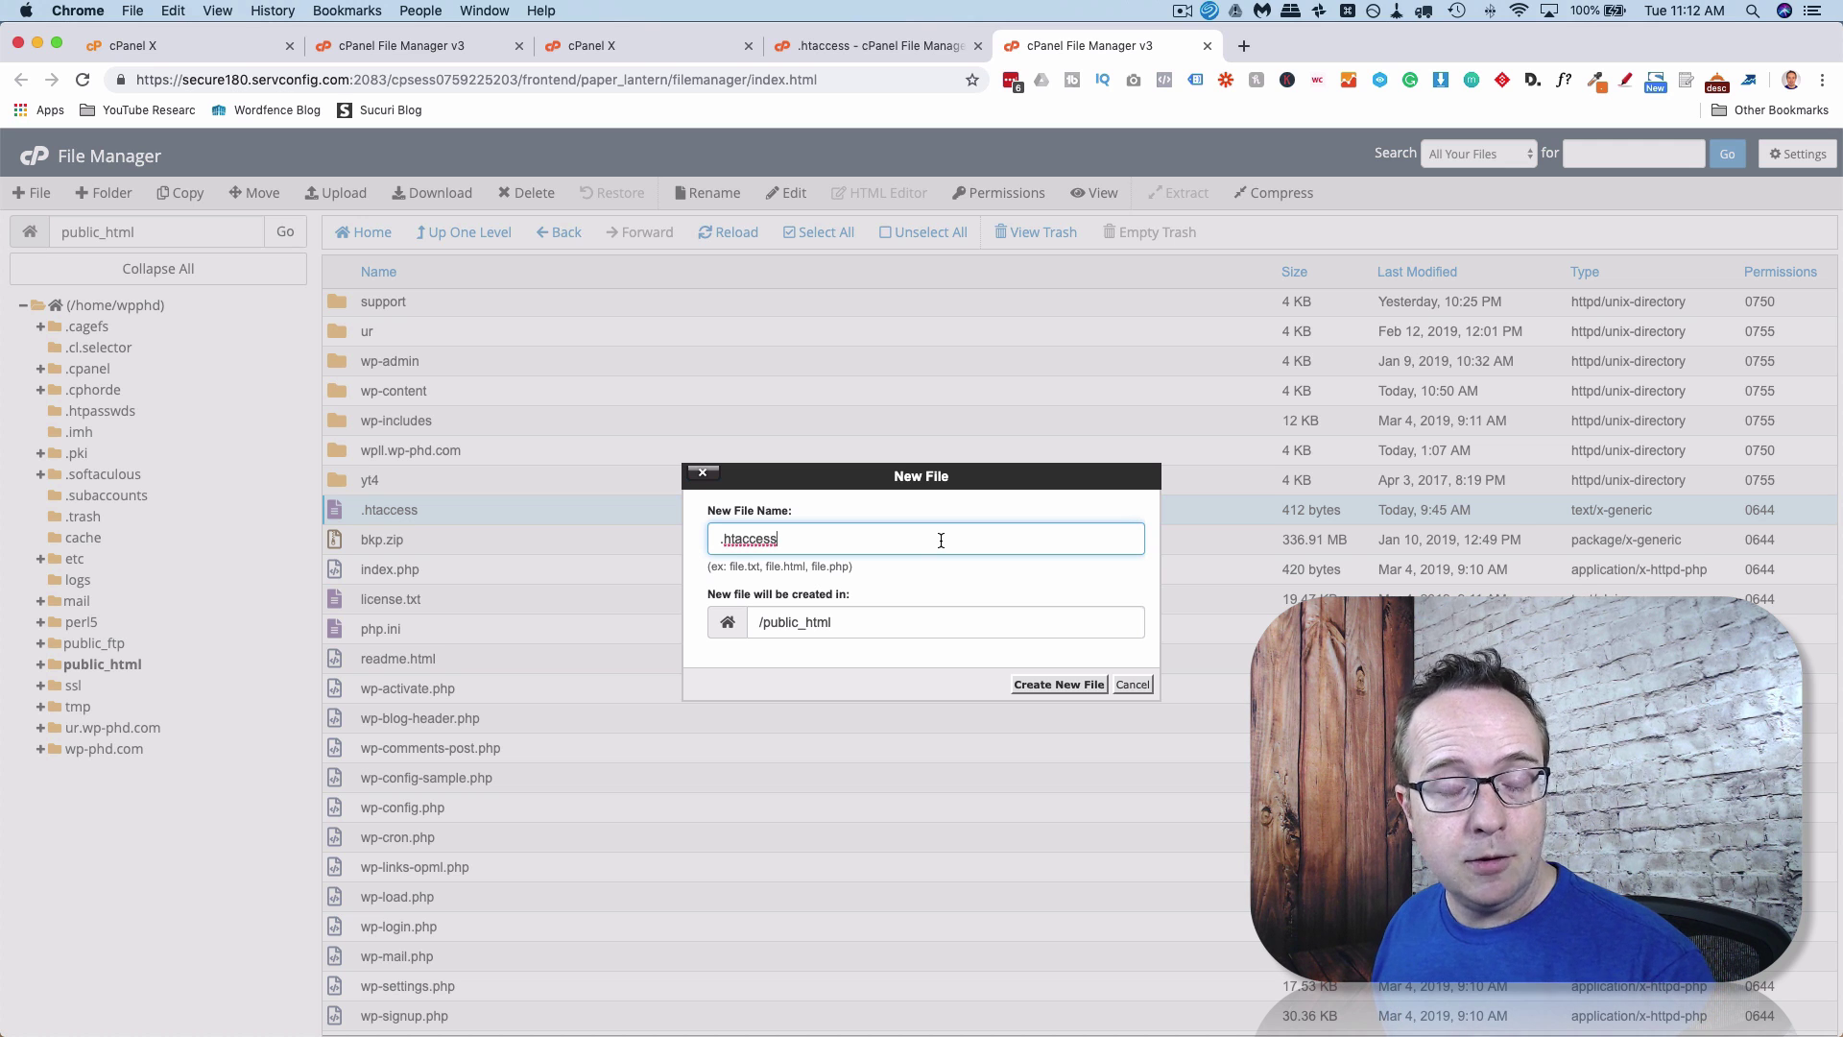
{"action": "left_click", "coordinate": [1129, 685]}
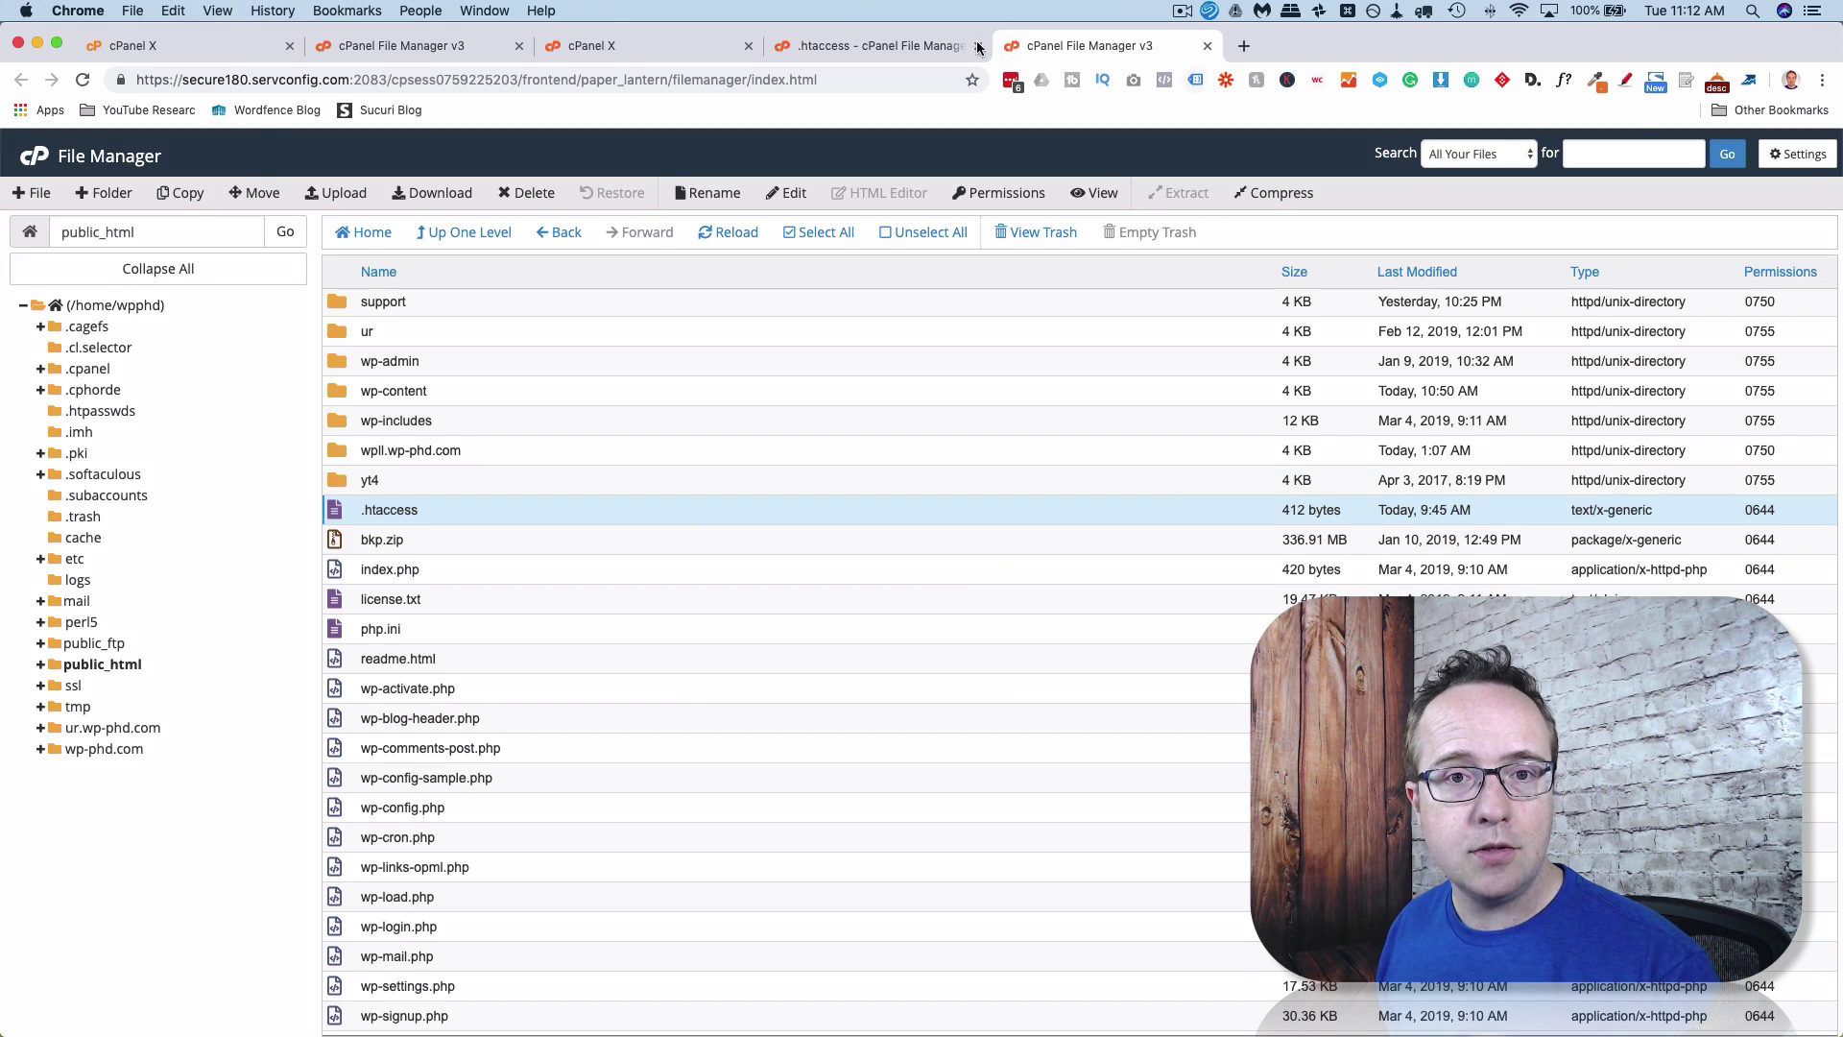
In the open .htaccess file, highlight the whole default block from # BEGIN WordPress to # END WordPress.
{"action": "left_click", "coordinate": [832, 45]}
{"action": "left_click_drag", "start_coordinate": [233, 507], "coordinate": [34, 223]}
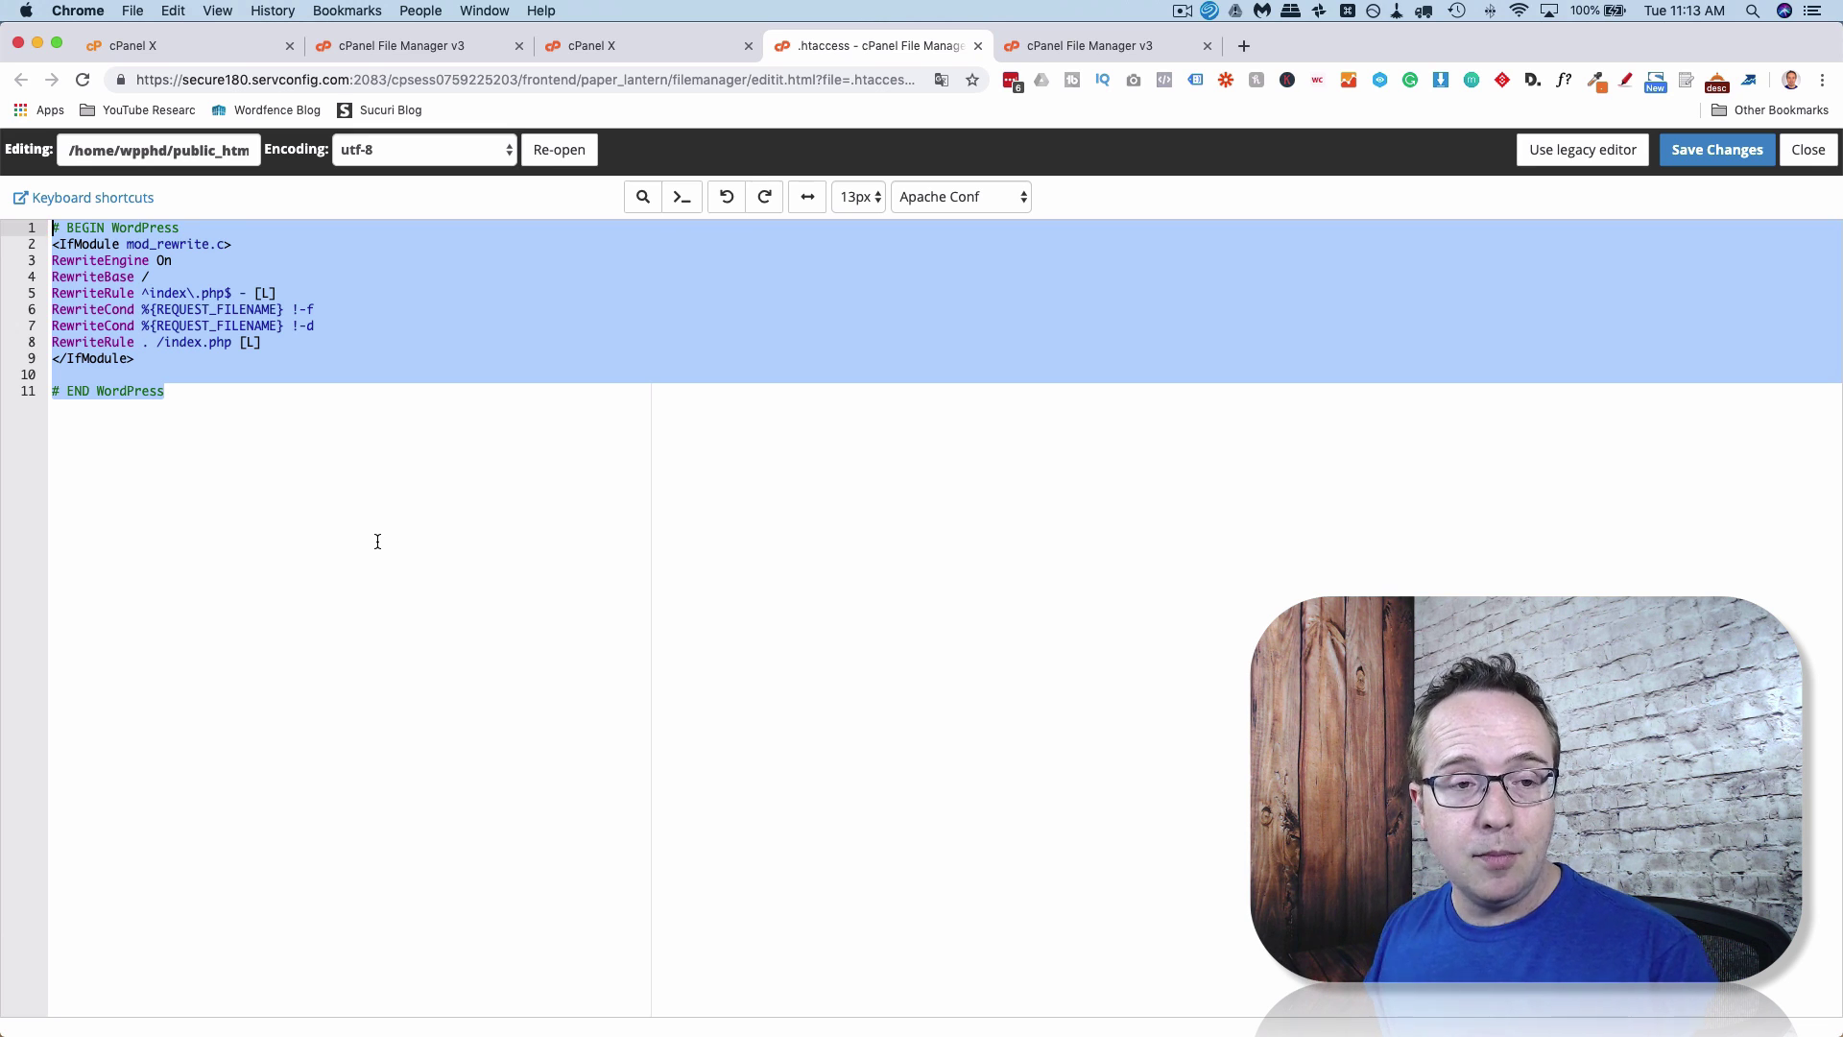
{"action": "left_click", "coordinate": [292, 411]}
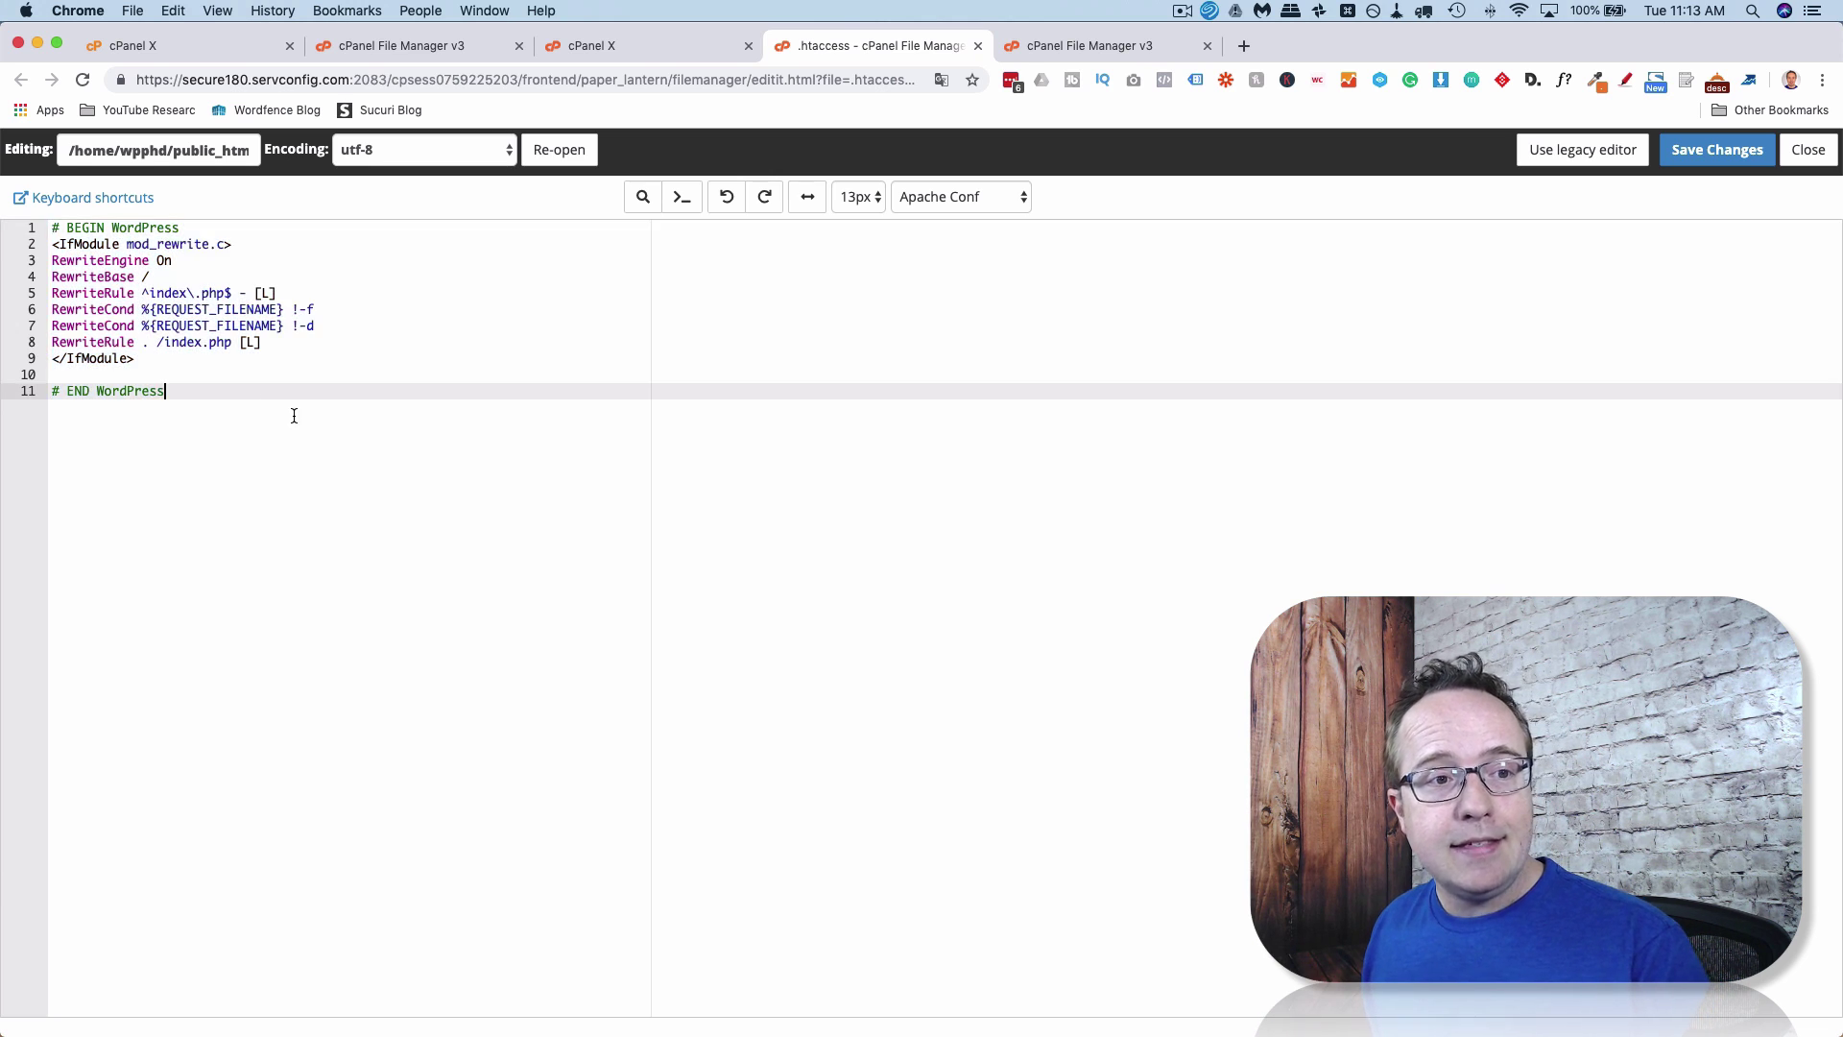
{"action": "left_click_drag", "start_coordinate": [292, 410], "coordinate": [57, 223]}
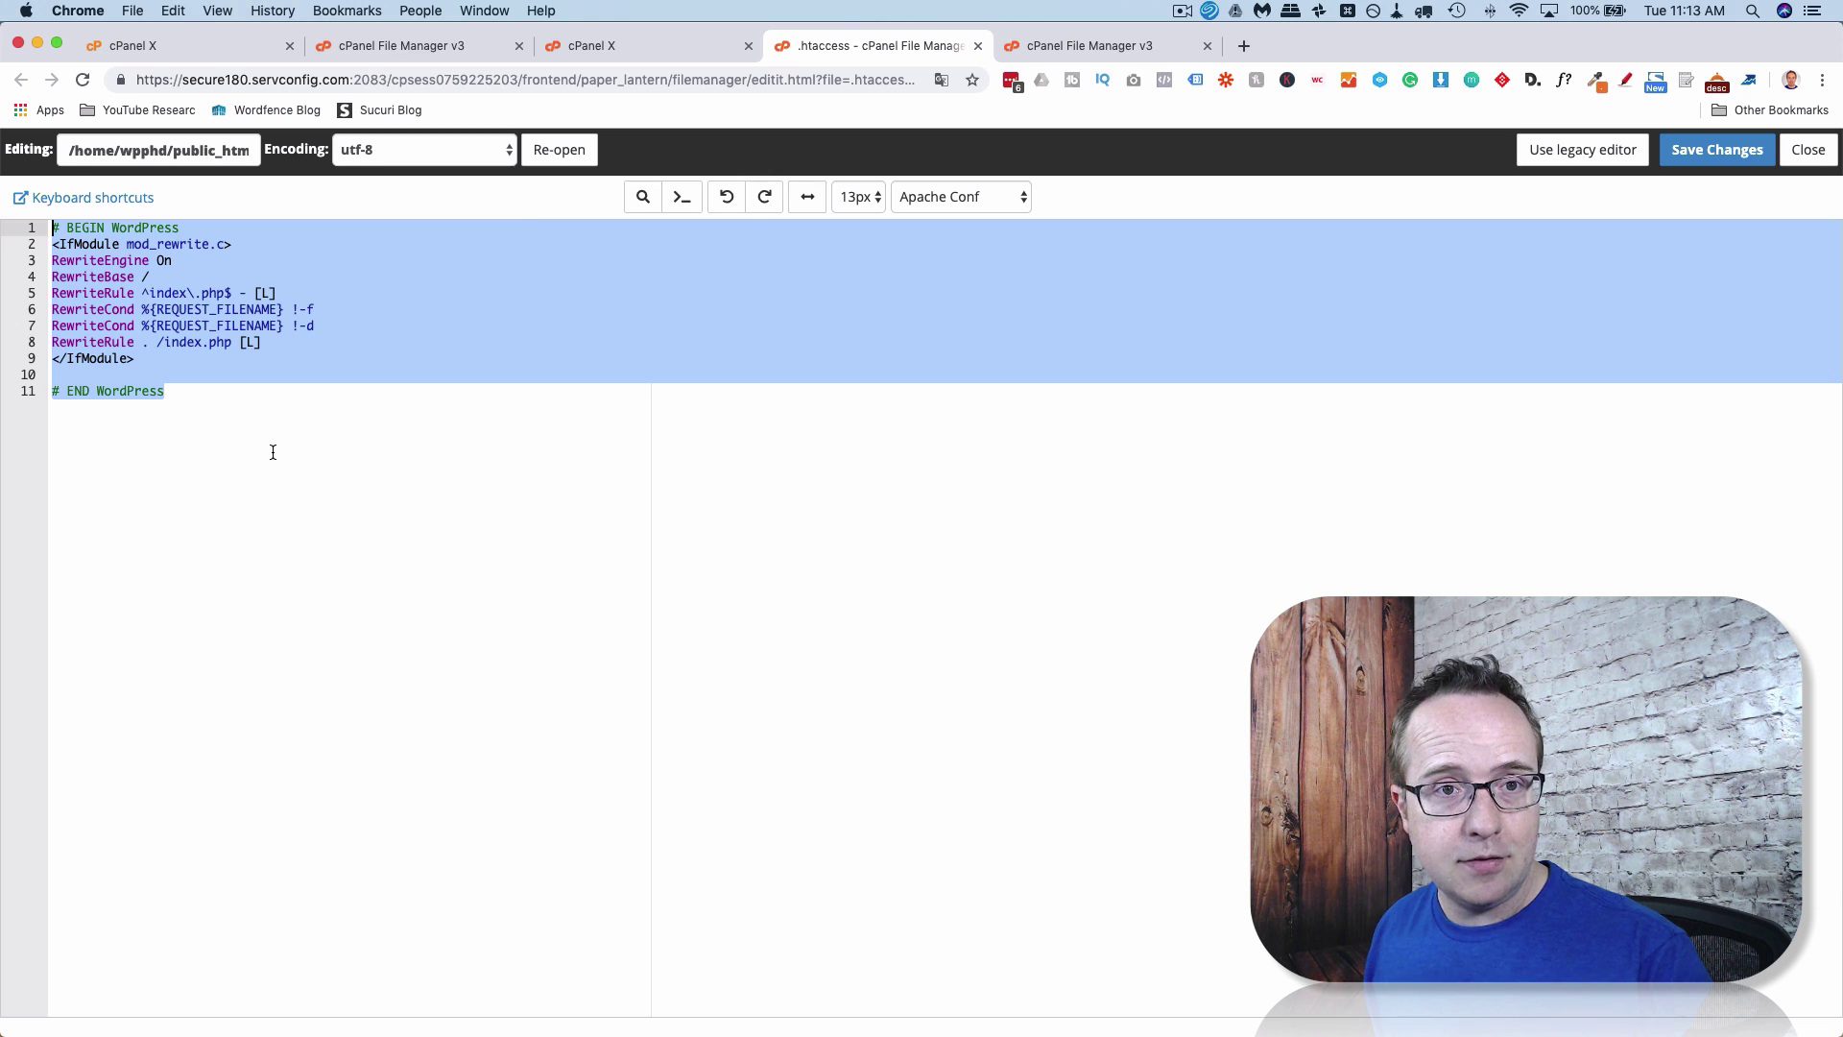
Switch to the wplearninglab site's open .htaccess file and examine its caching, rewrite, compression and redirect rules.
{"action": "left_click", "coordinate": [217, 42]}
{"action": "left_click", "coordinate": [447, 48]}
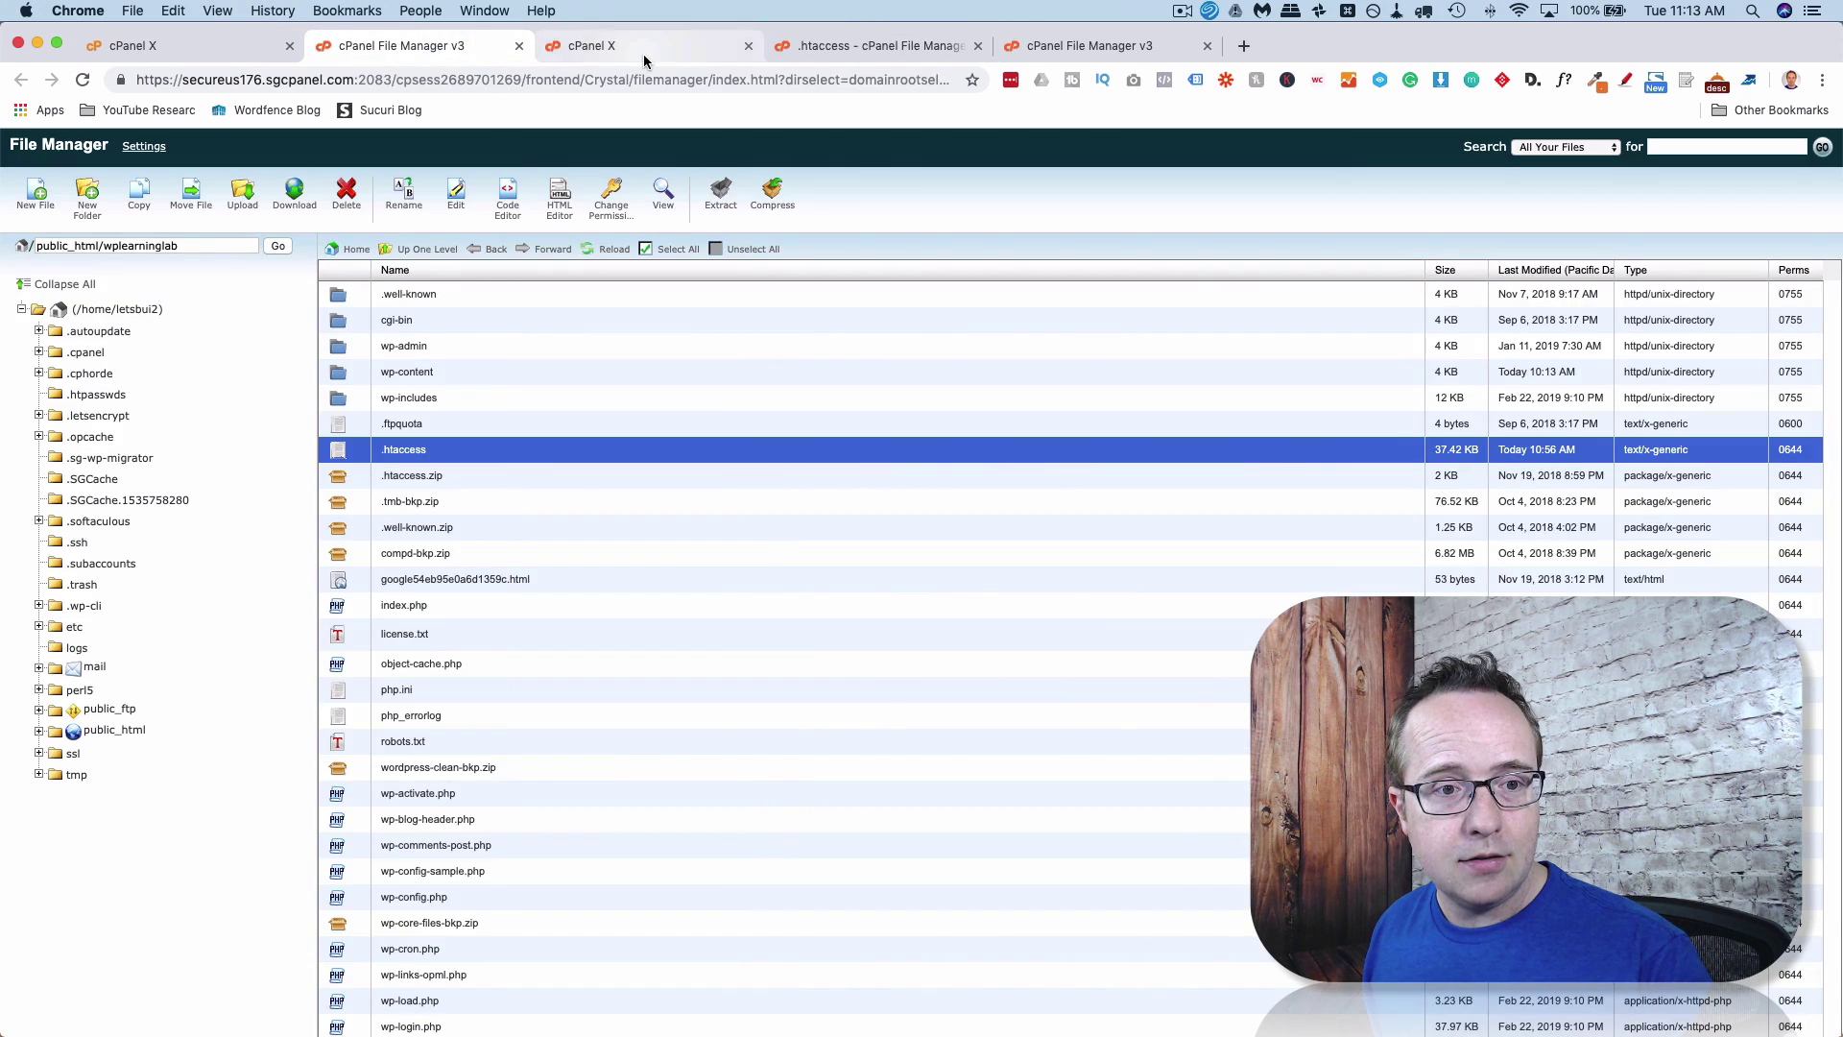
{"action": "left_click", "coordinate": [643, 53]}
{"action": "scroll", "coordinate": [421, 384], "scroll_direction": "down", "scroll_amount": 20}
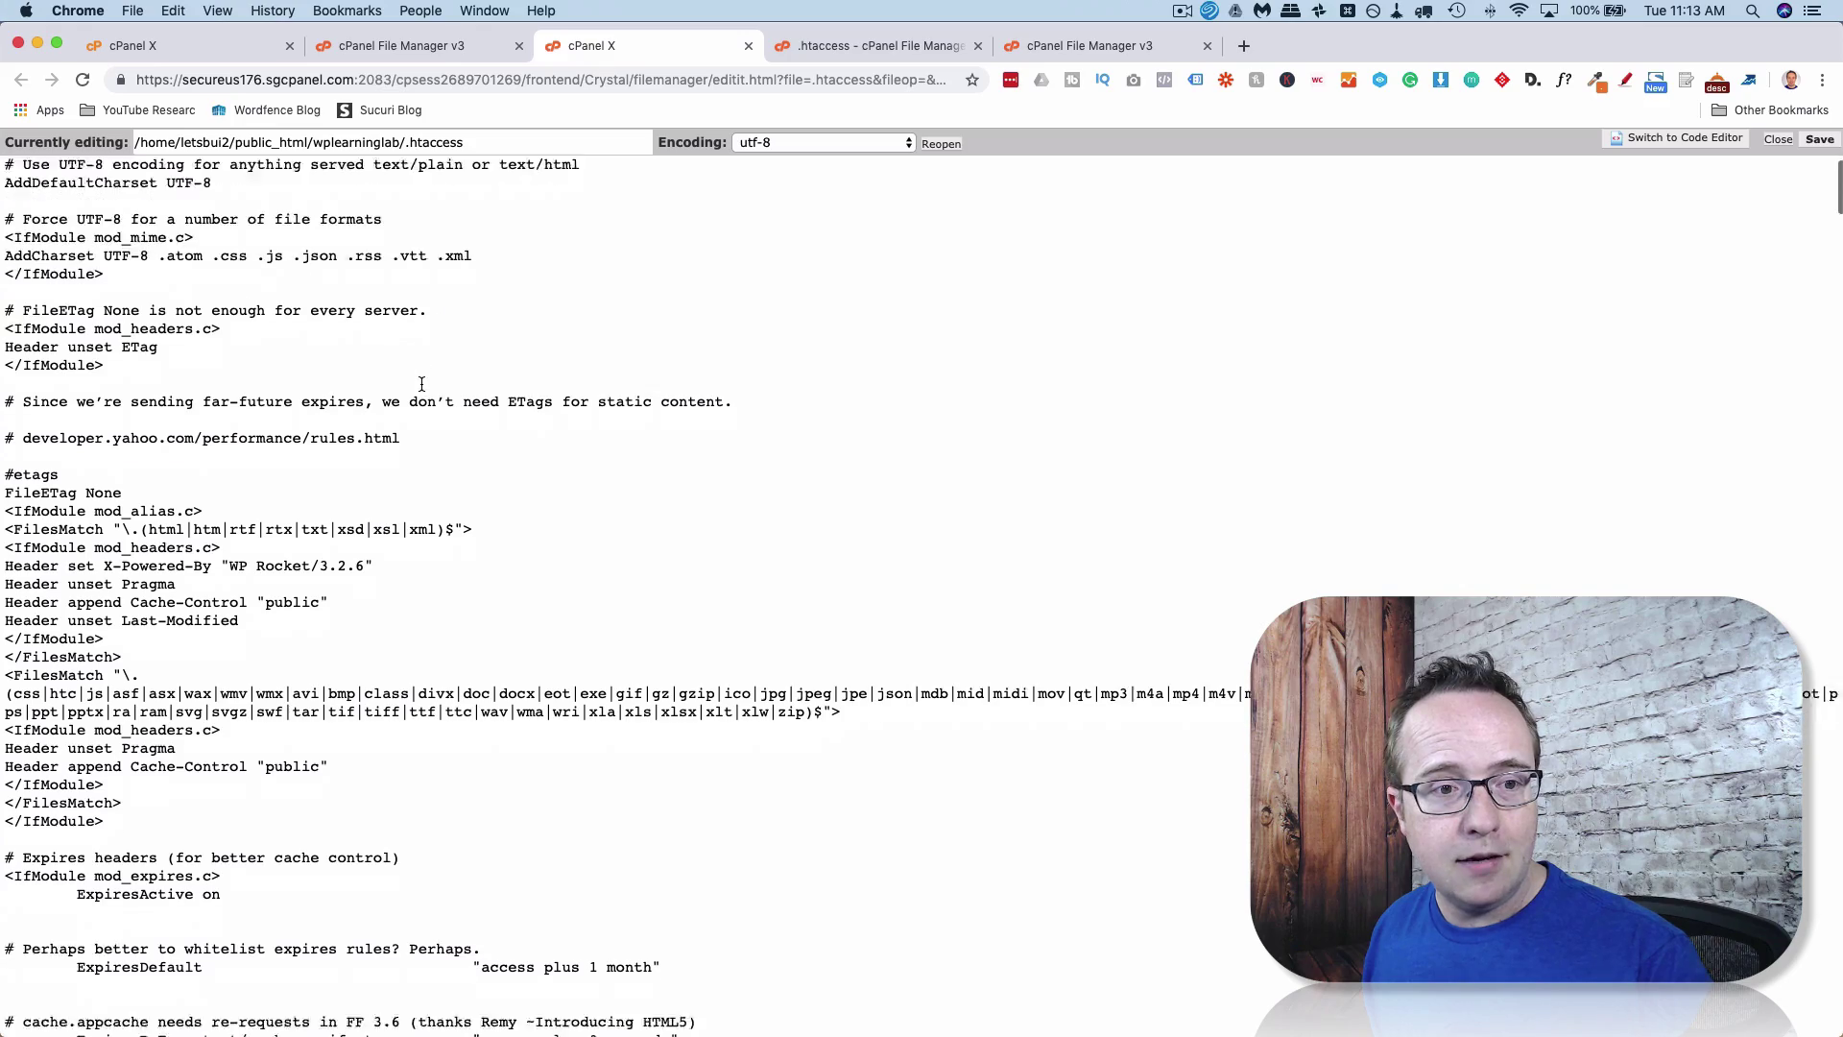
{"action": "scroll", "coordinate": [421, 384], "scroll_direction": "down", "scroll_amount": 20}
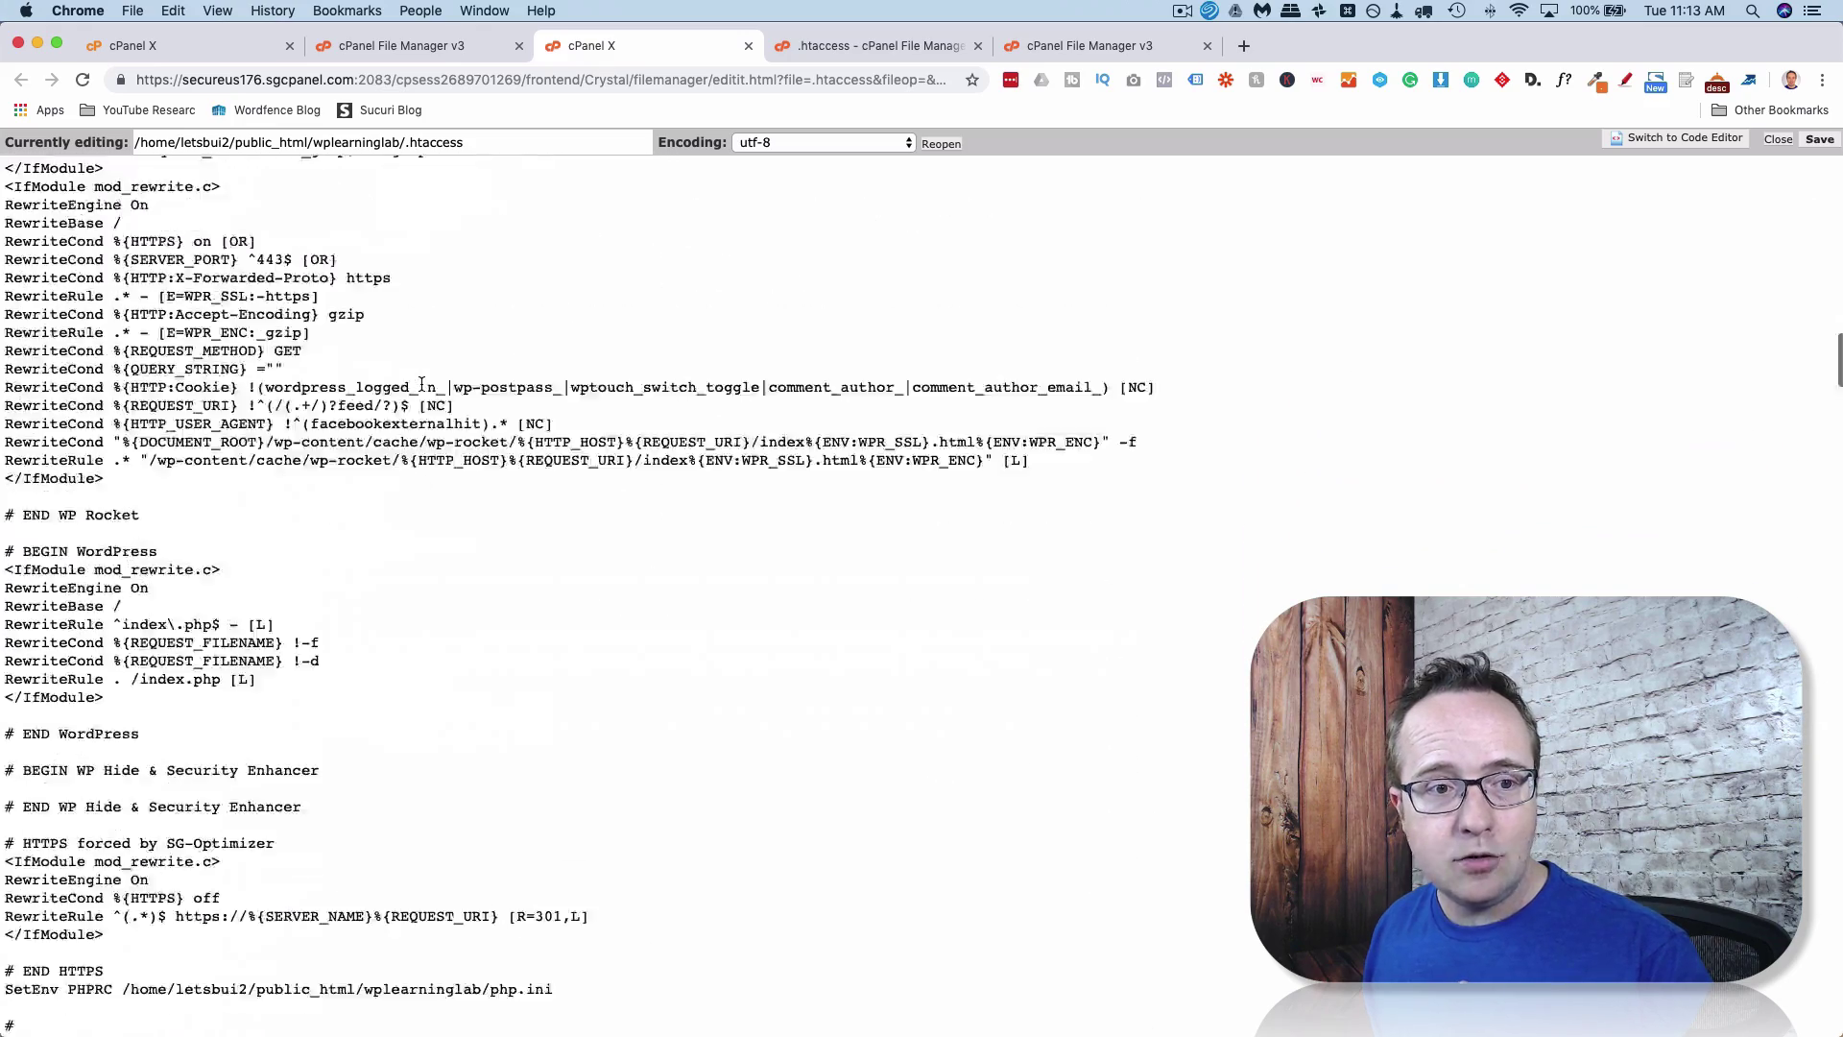
{"action": "scroll", "coordinate": [422, 384], "scroll_direction": "down", "scroll_amount": 3}
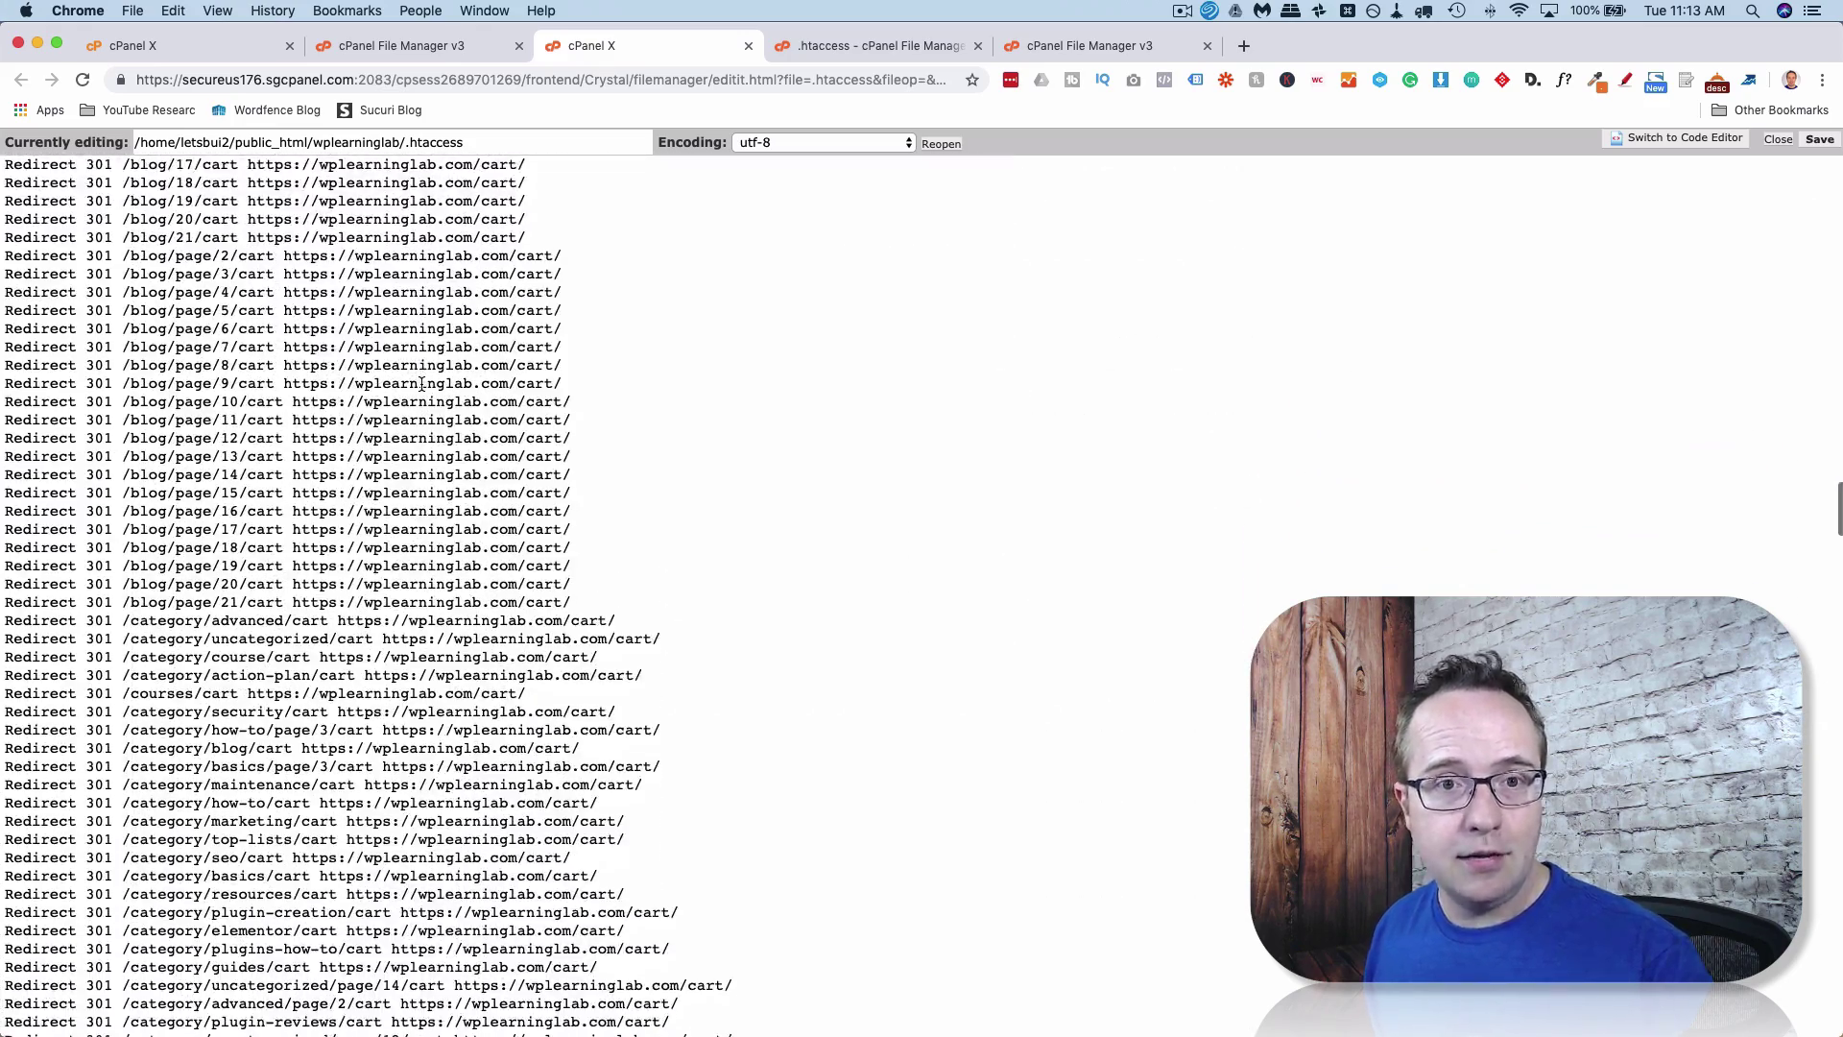
{"action": "scroll", "coordinate": [422, 384], "scroll_direction": "up", "scroll_amount": 15}
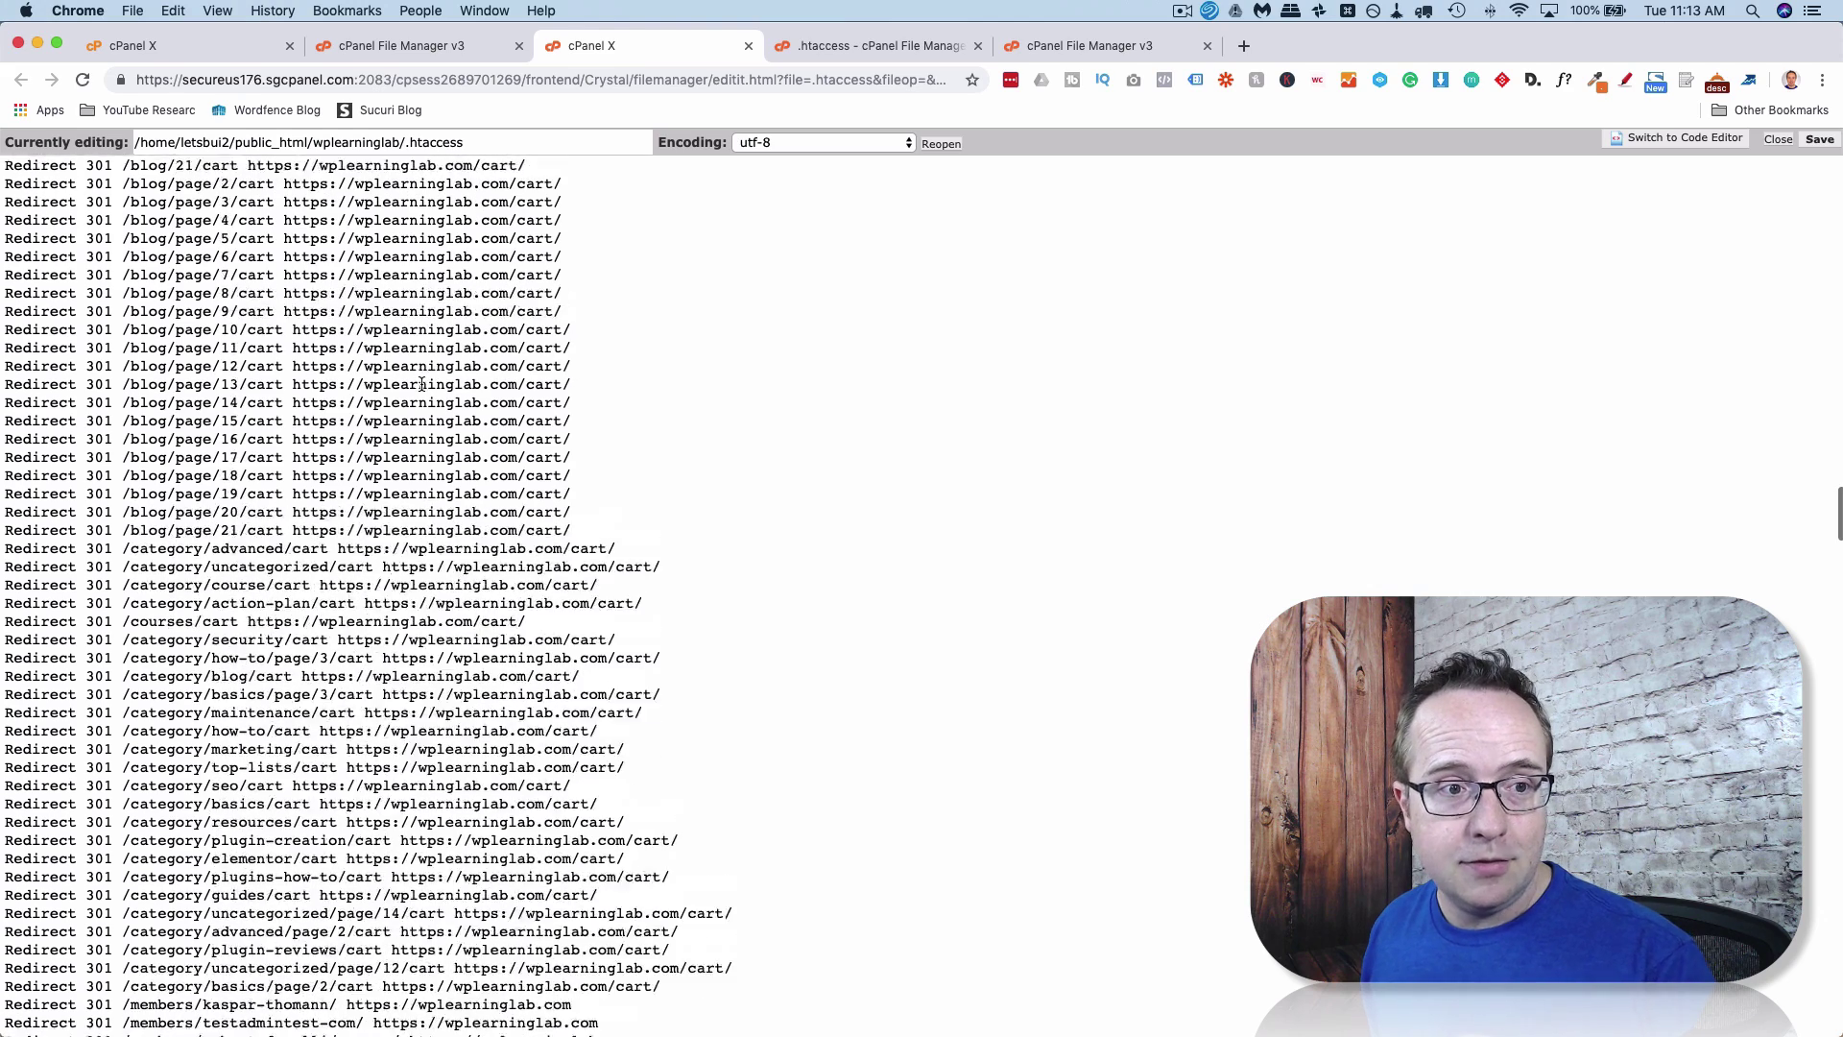
{"action": "scroll", "coordinate": [421, 384], "scroll_direction": "up", "scroll_amount": 3}
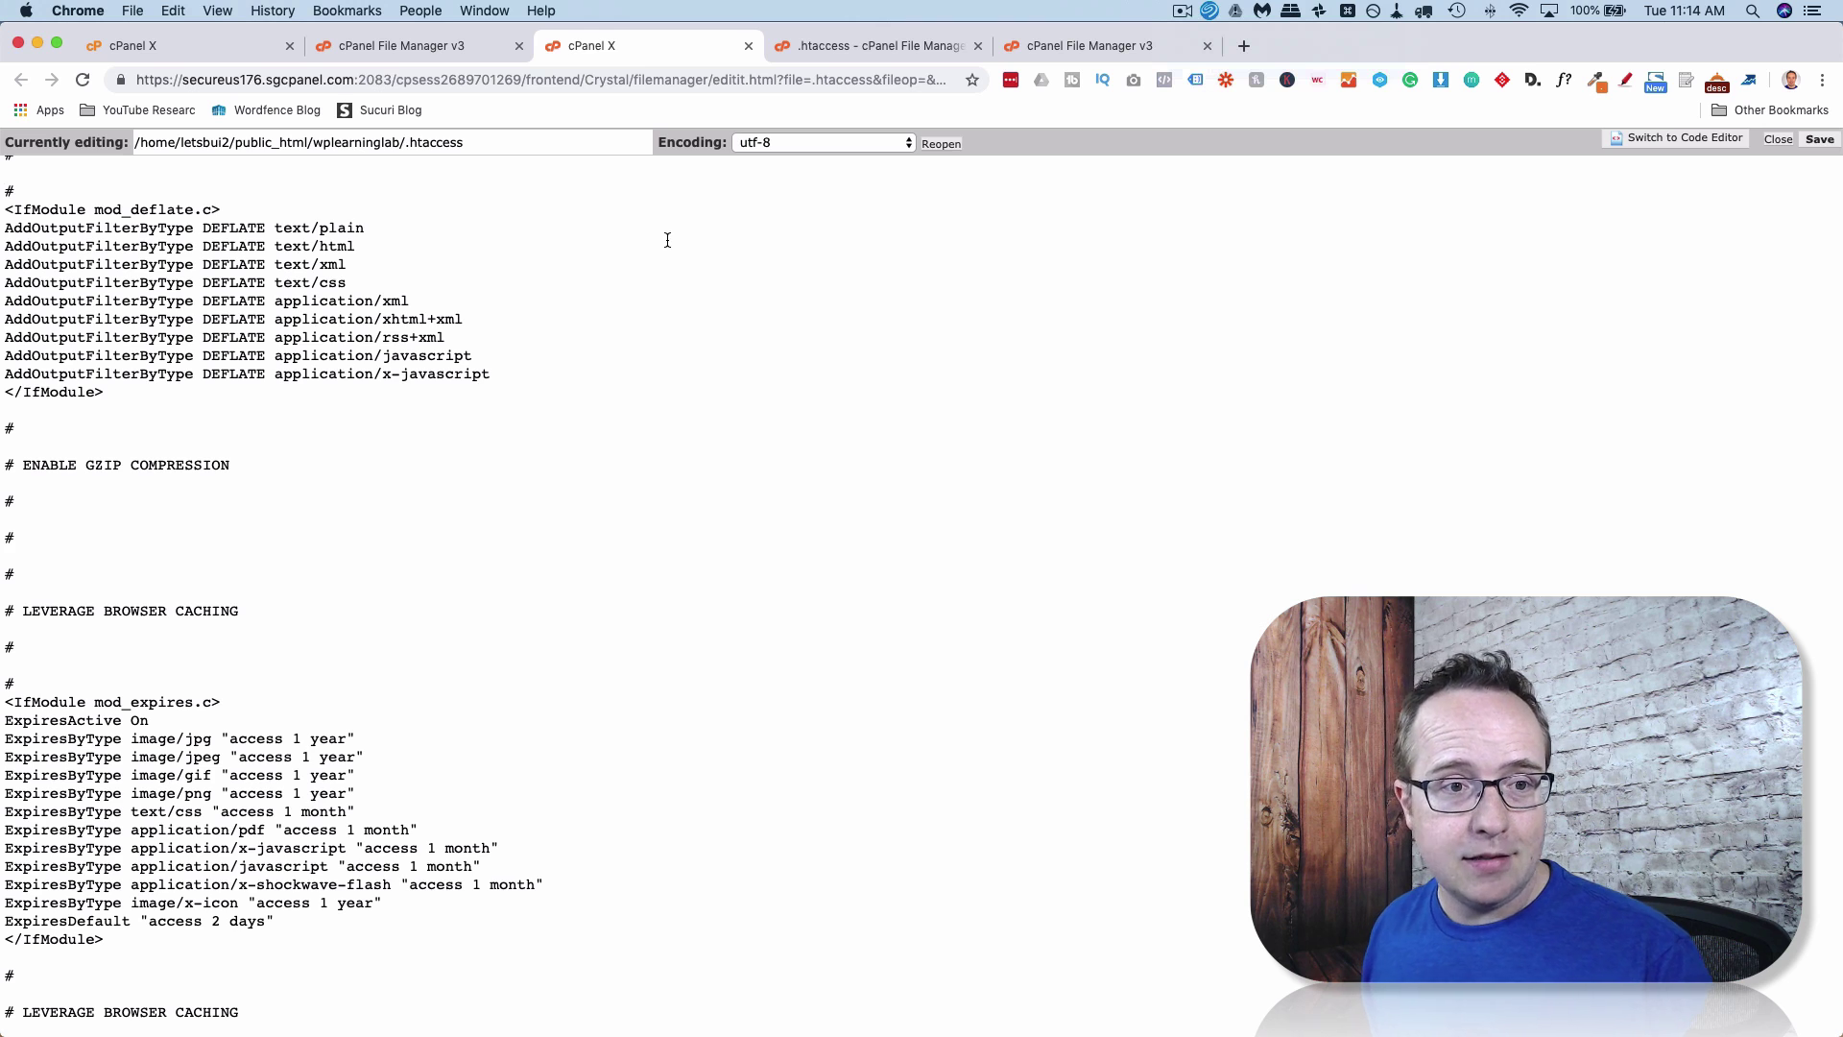
{"action": "scroll", "coordinate": [579, 309], "scroll_direction": "down", "scroll_amount": 10}
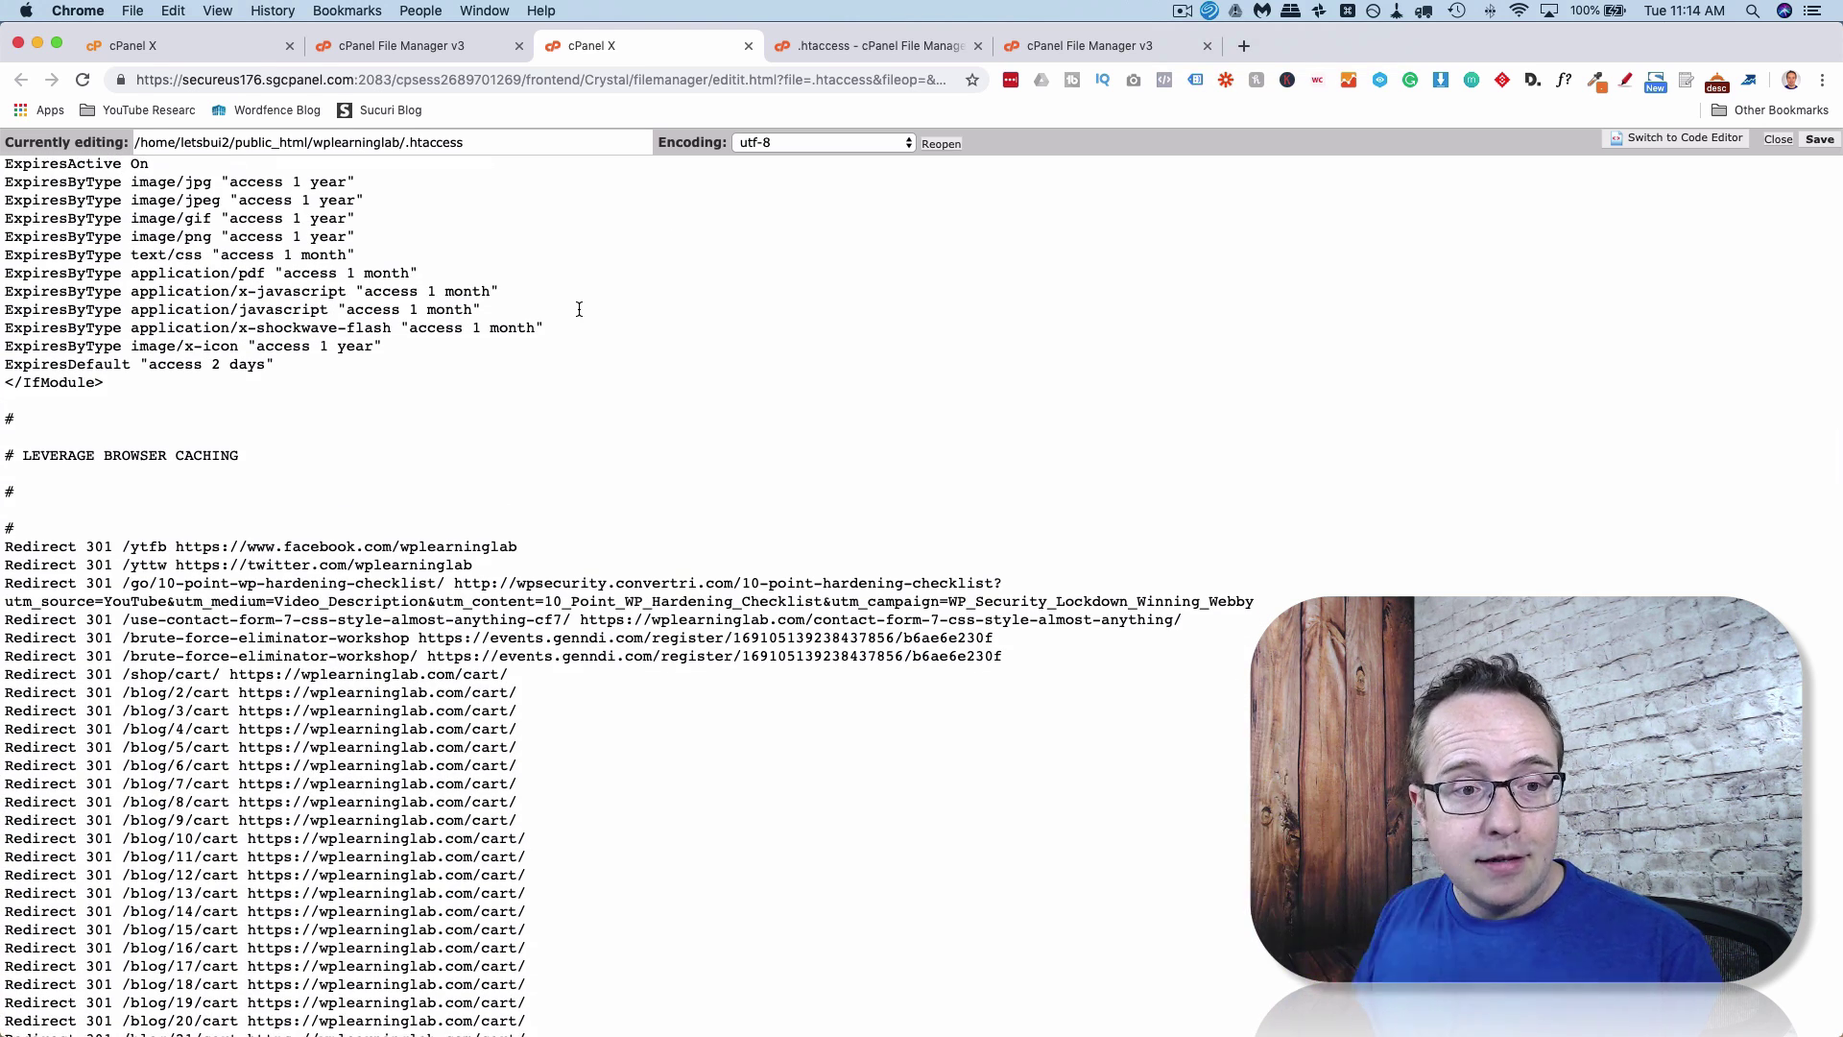
{"action": "scroll", "coordinate": [579, 309], "scroll_direction": "down", "scroll_amount": 4}
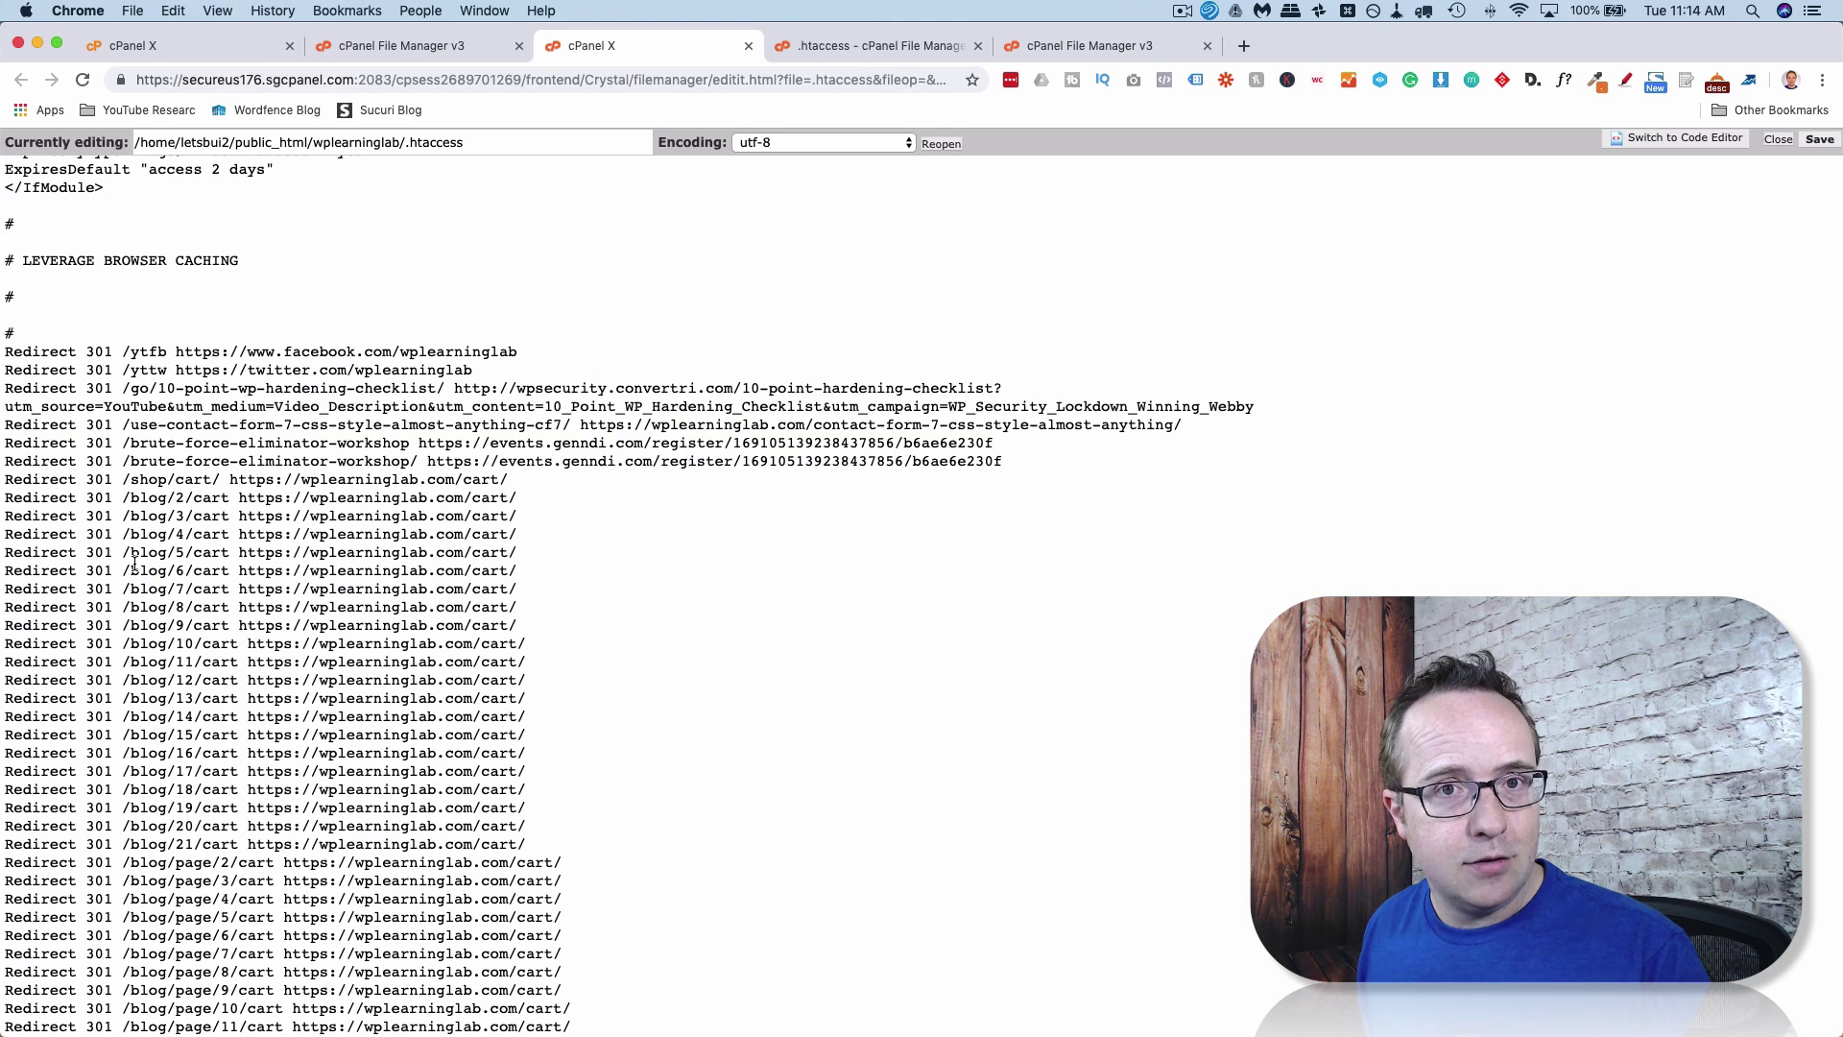
{"action": "left_click_drag", "start_coordinate": [112, 479], "coordinate": [222, 479]}
{"action": "left_click", "coordinate": [5, 479]}
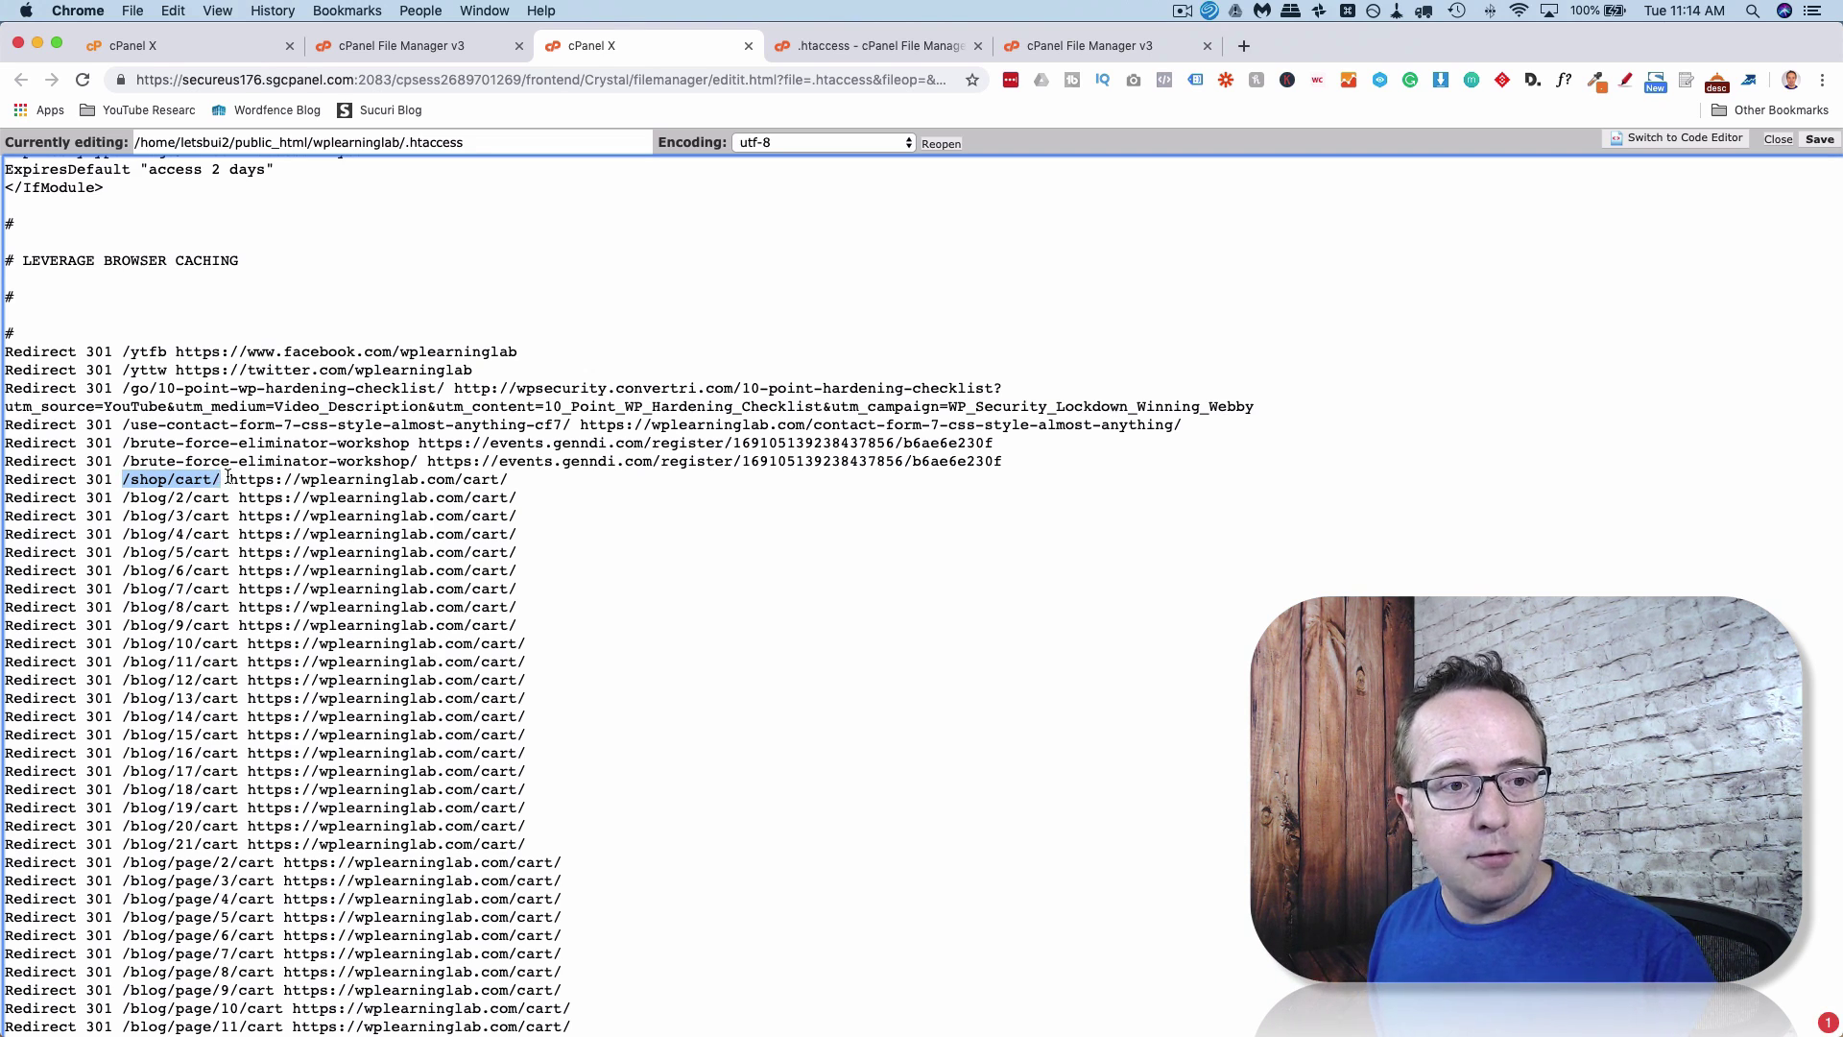
{"action": "left_click_drag", "start_coordinate": [227, 479], "coordinate": [507, 479]}
Highlight the block of 301 cart redirects from /blog/2/cart through /blog/21/cart.
{"action": "scroll", "coordinate": [507, 479], "scroll_direction": "down", "scroll_amount": 3}
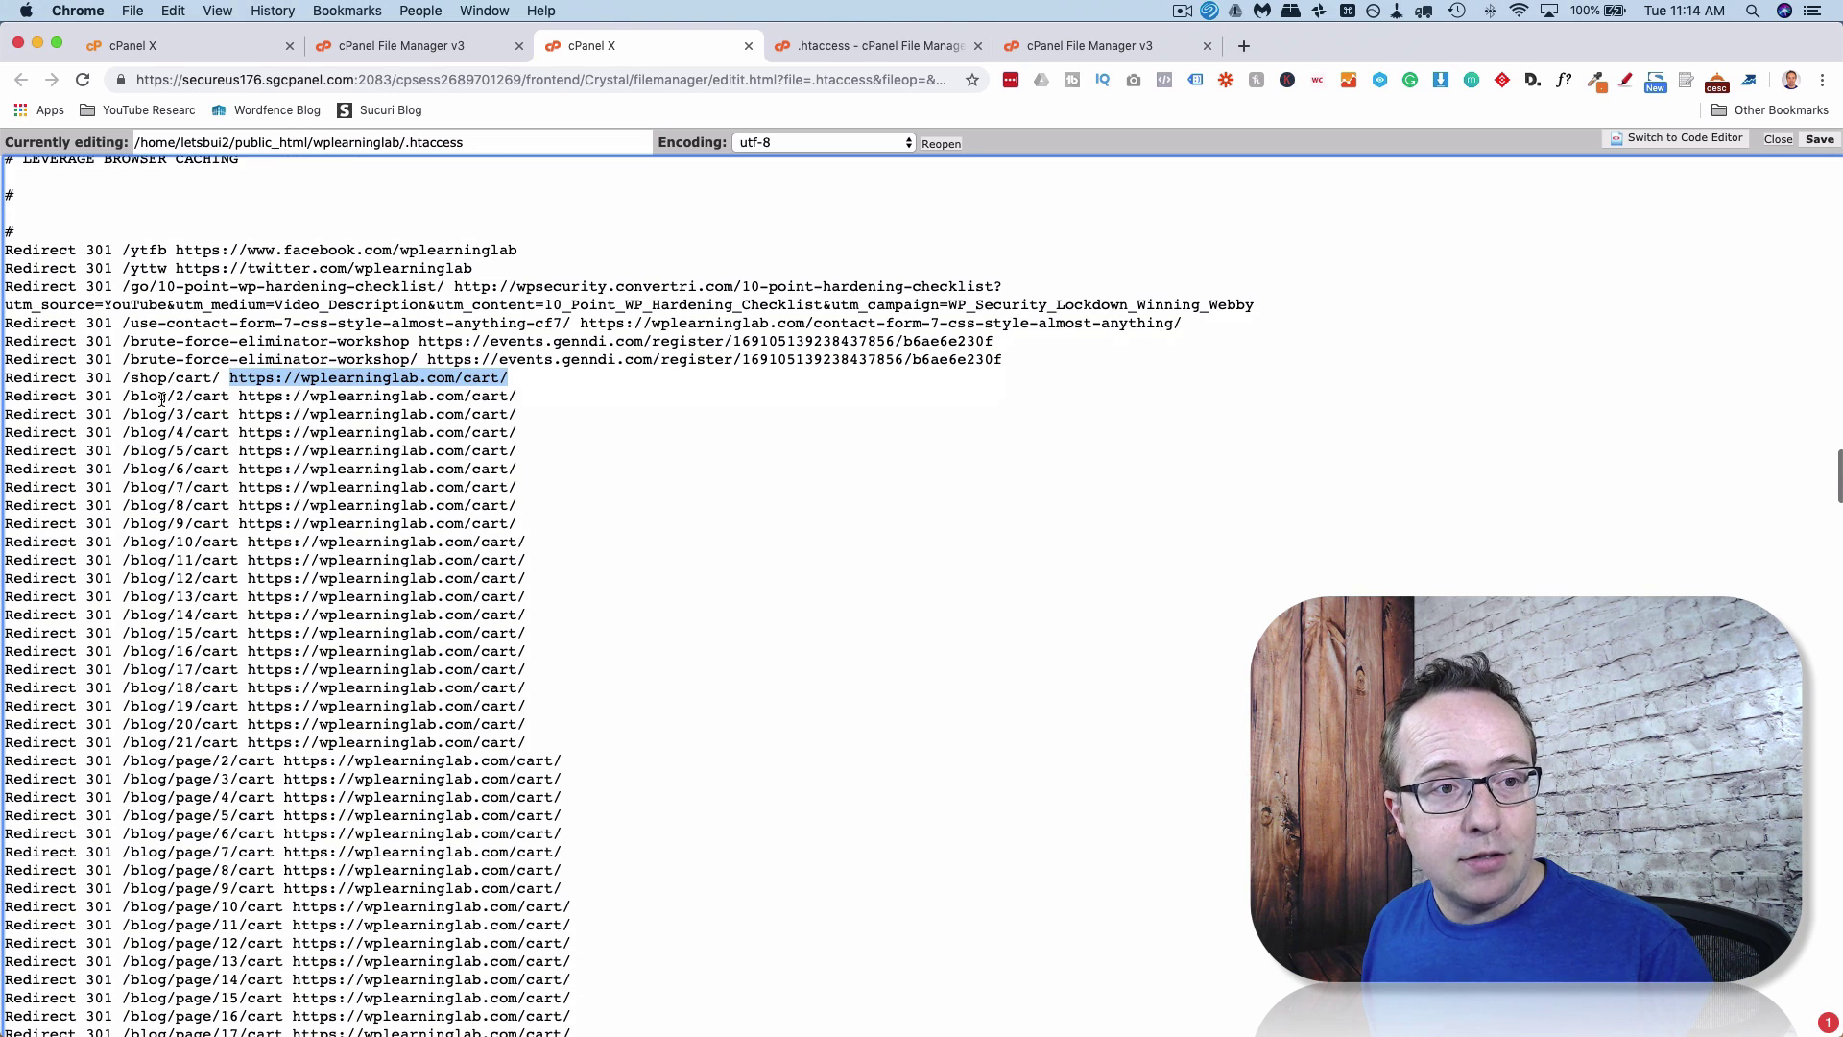
{"action": "scroll", "coordinate": [284, 477], "scroll_direction": "down", "scroll_amount": 5}
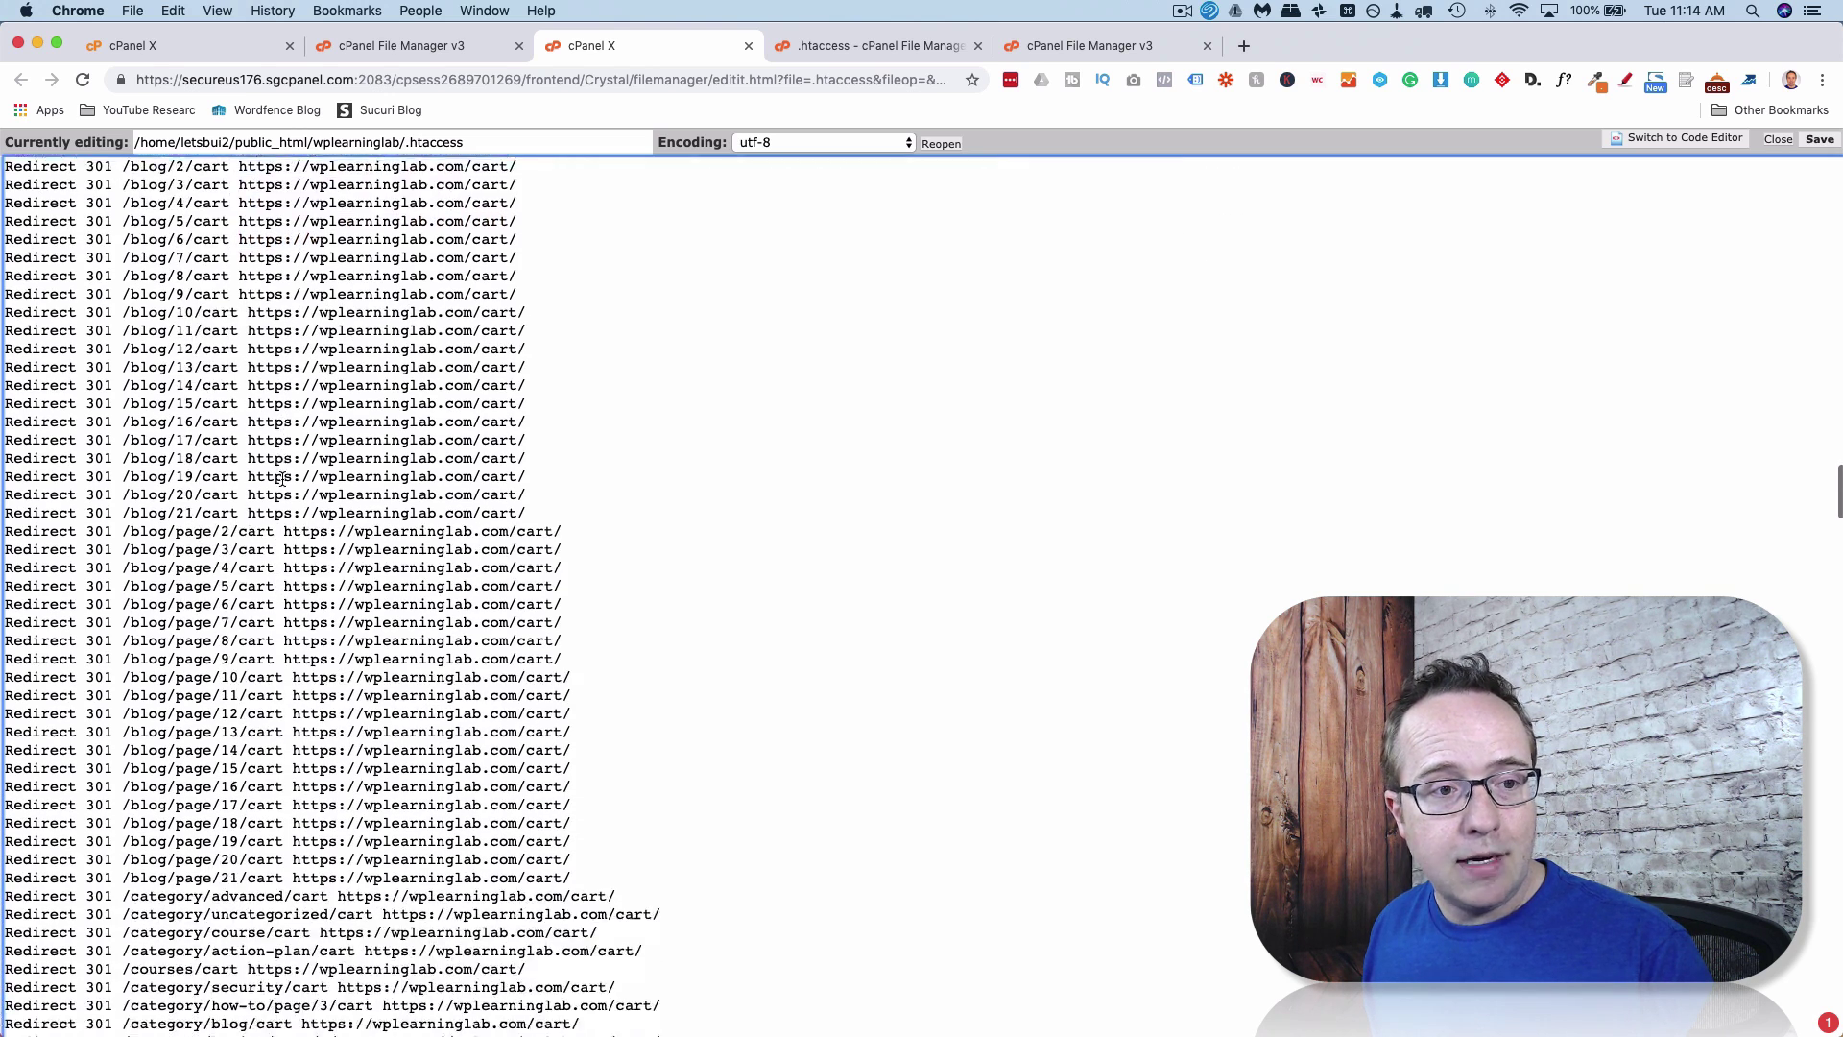
{"action": "scroll", "coordinate": [284, 477], "scroll_direction": "up", "scroll_amount": 3}
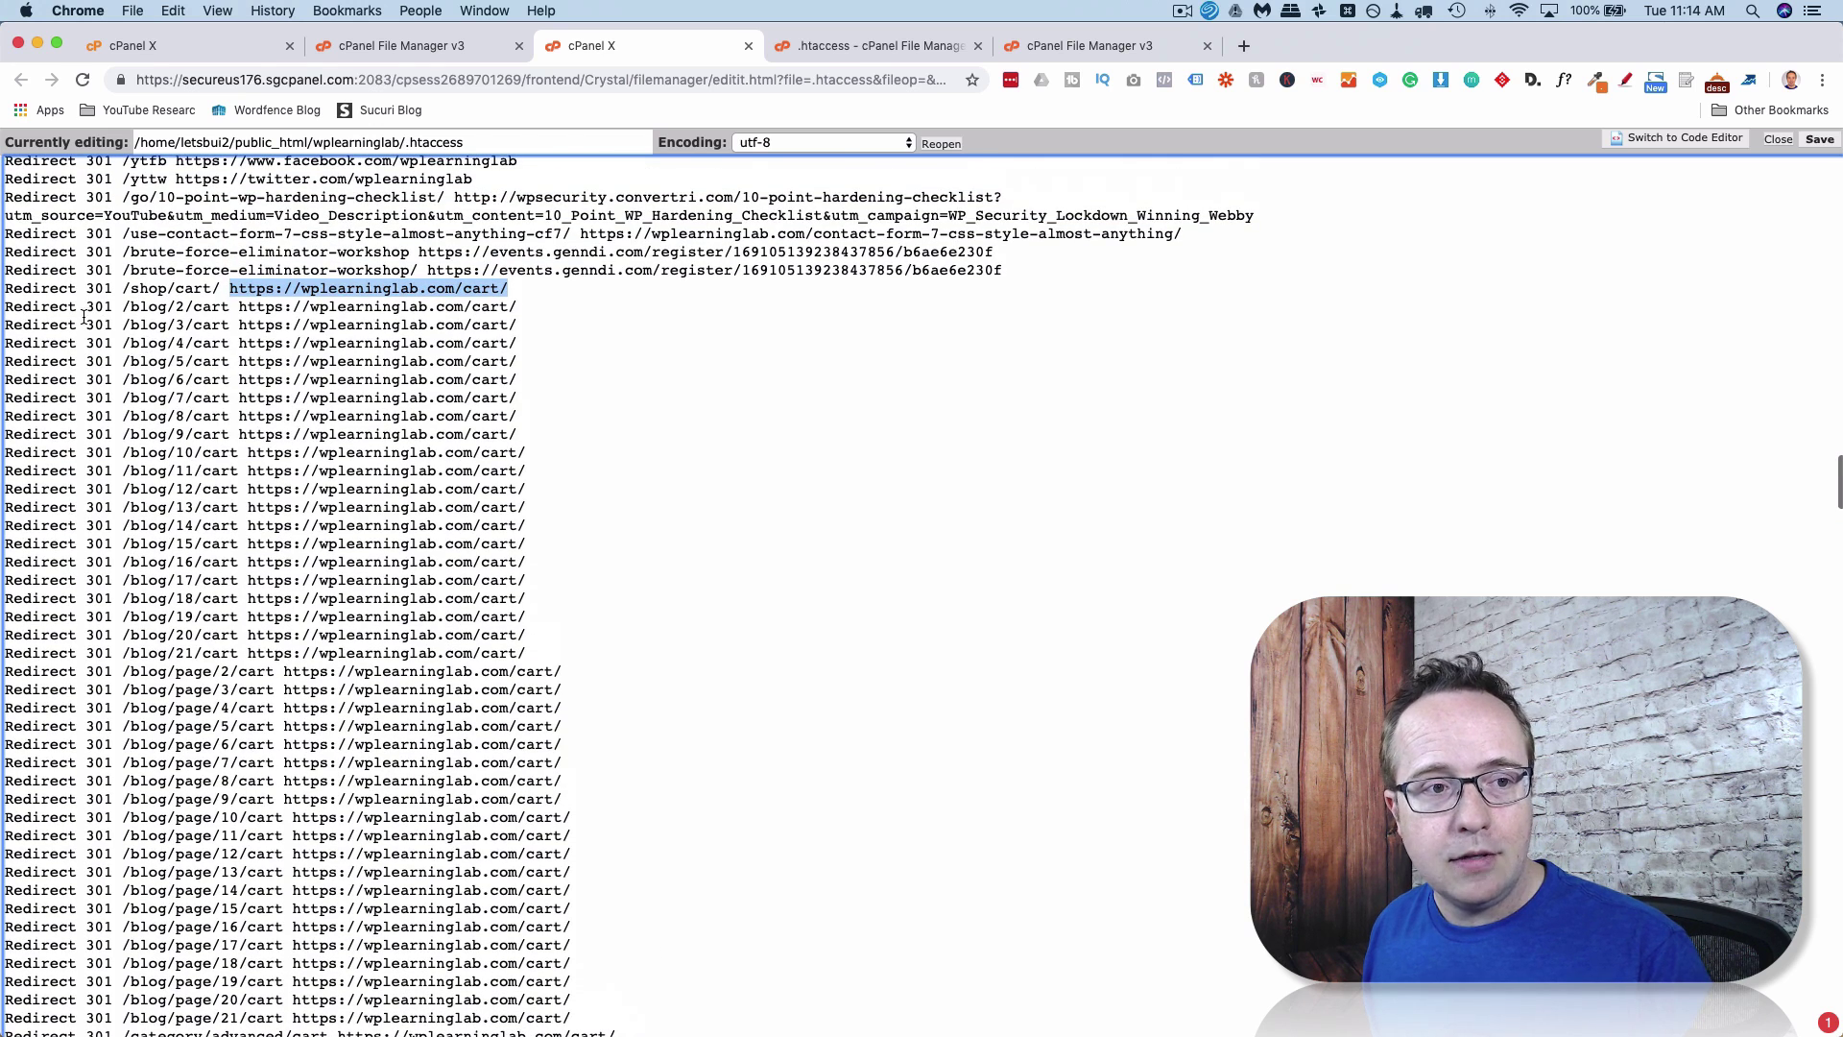
{"action": "left_click", "coordinate": [27, 308]}
{"action": "left_click_drag", "start_coordinate": [27, 307], "coordinate": [547, 656]}
{"action": "scroll", "coordinate": [546, 654], "scroll_direction": "up", "scroll_amount": 2}
{"action": "scroll", "coordinate": [546, 654], "scroll_direction": "up", "scroll_amount": 1}
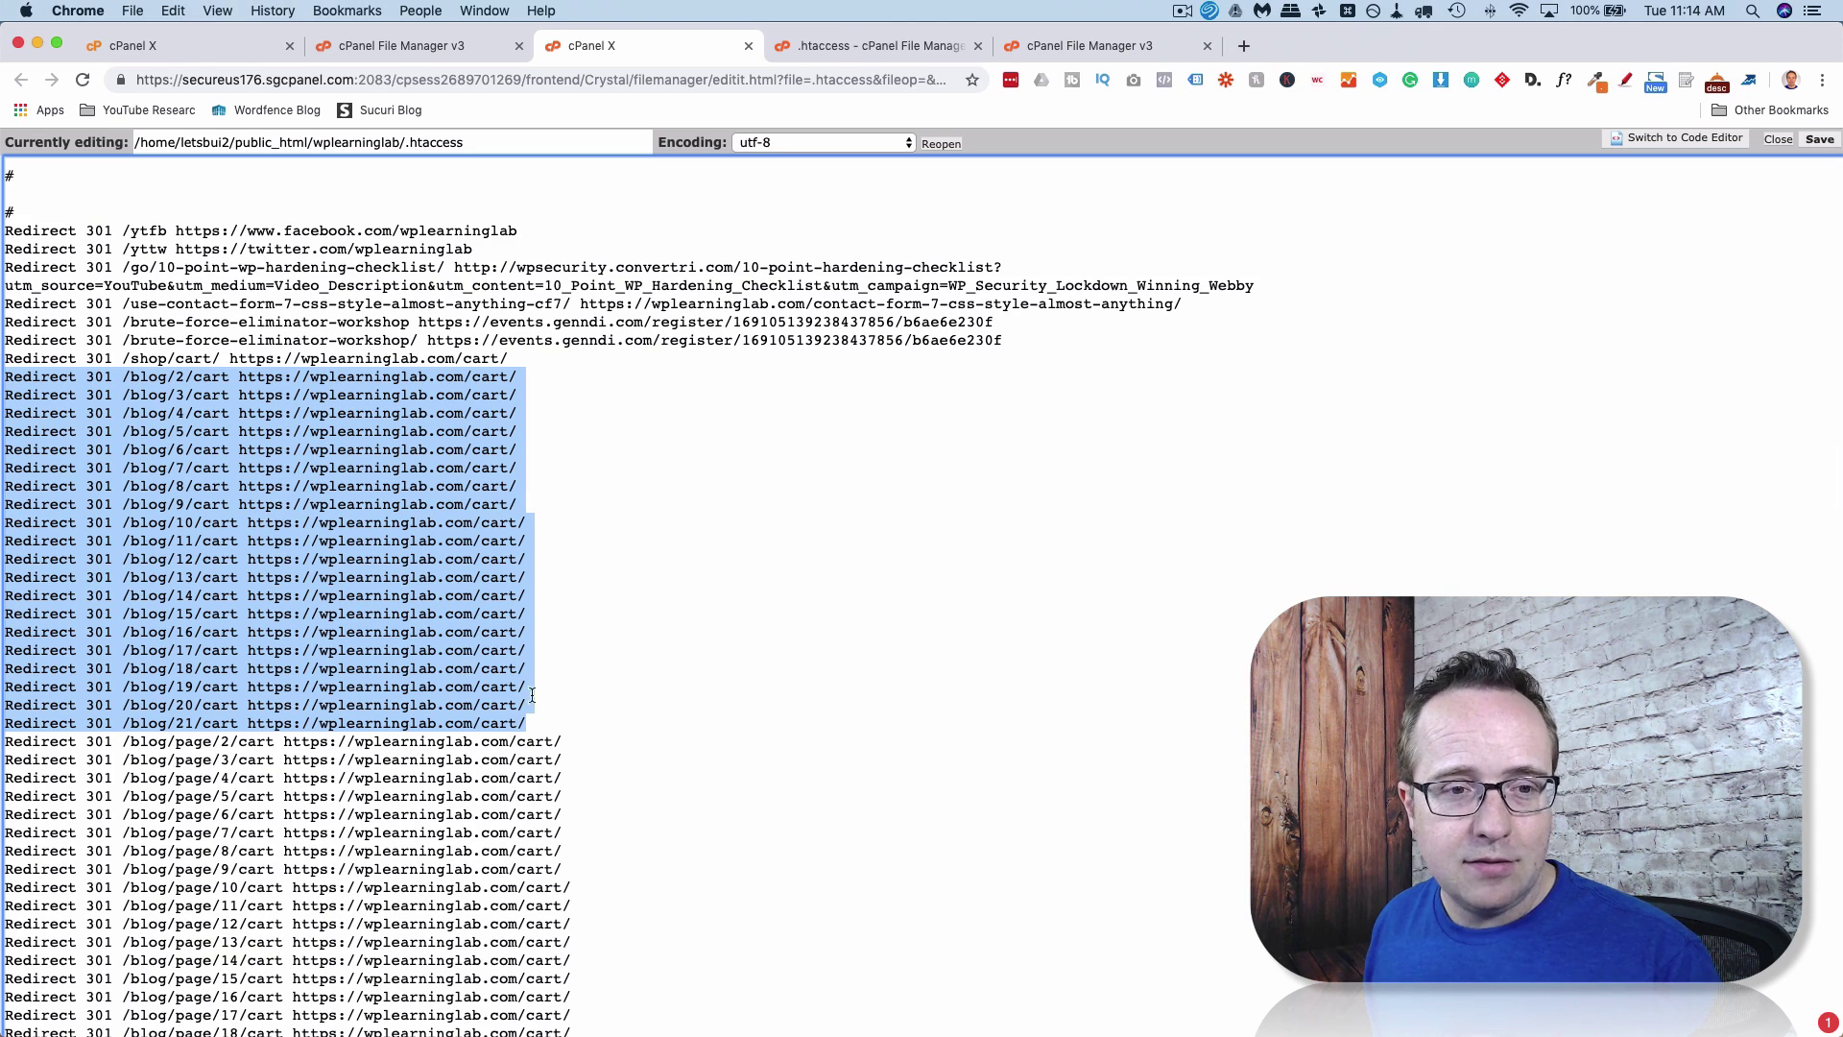
Look through the remaining 301 redirects for blog pages, categories, members, dated archives and activity pages.
{"action": "scroll", "coordinate": [521, 646], "scroll_direction": "down", "scroll_amount": 3}
{"action": "scroll", "coordinate": [520, 648], "scroll_direction": "down", "scroll_amount": 3}
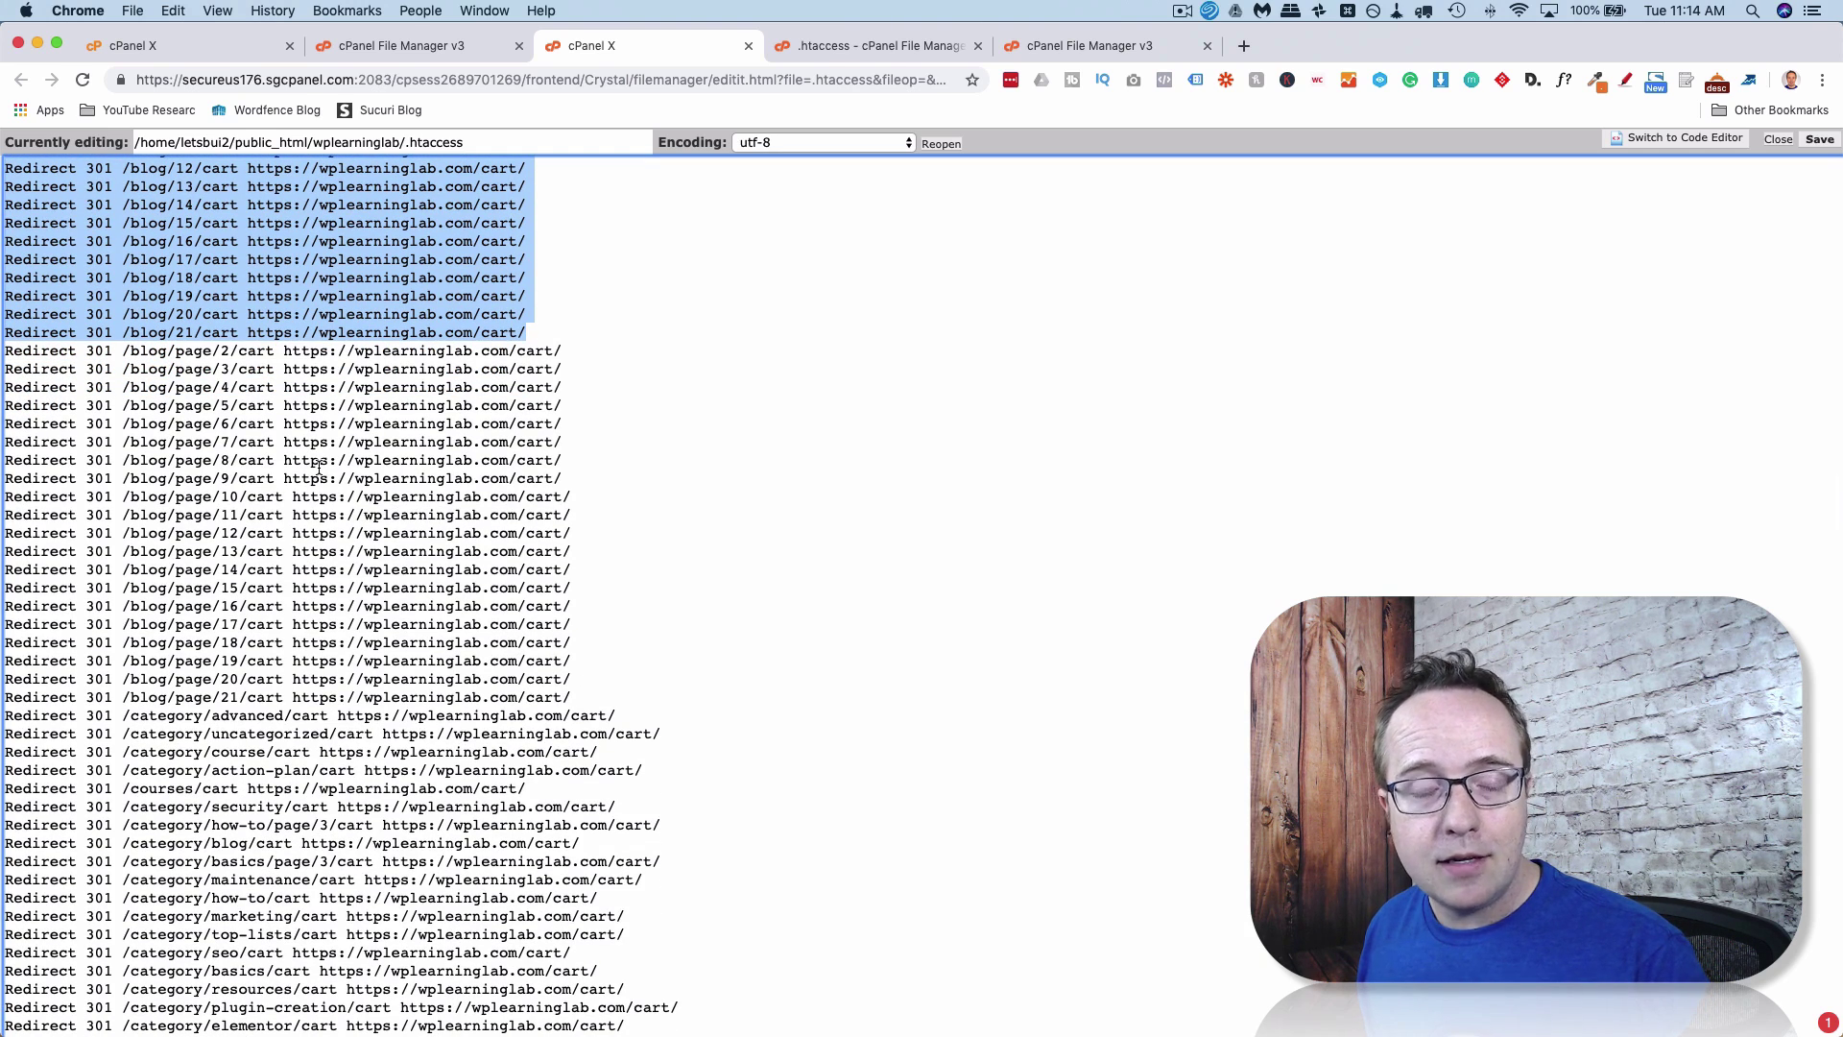
{"action": "scroll", "coordinate": [551, 669], "scroll_direction": "down", "scroll_amount": 6}
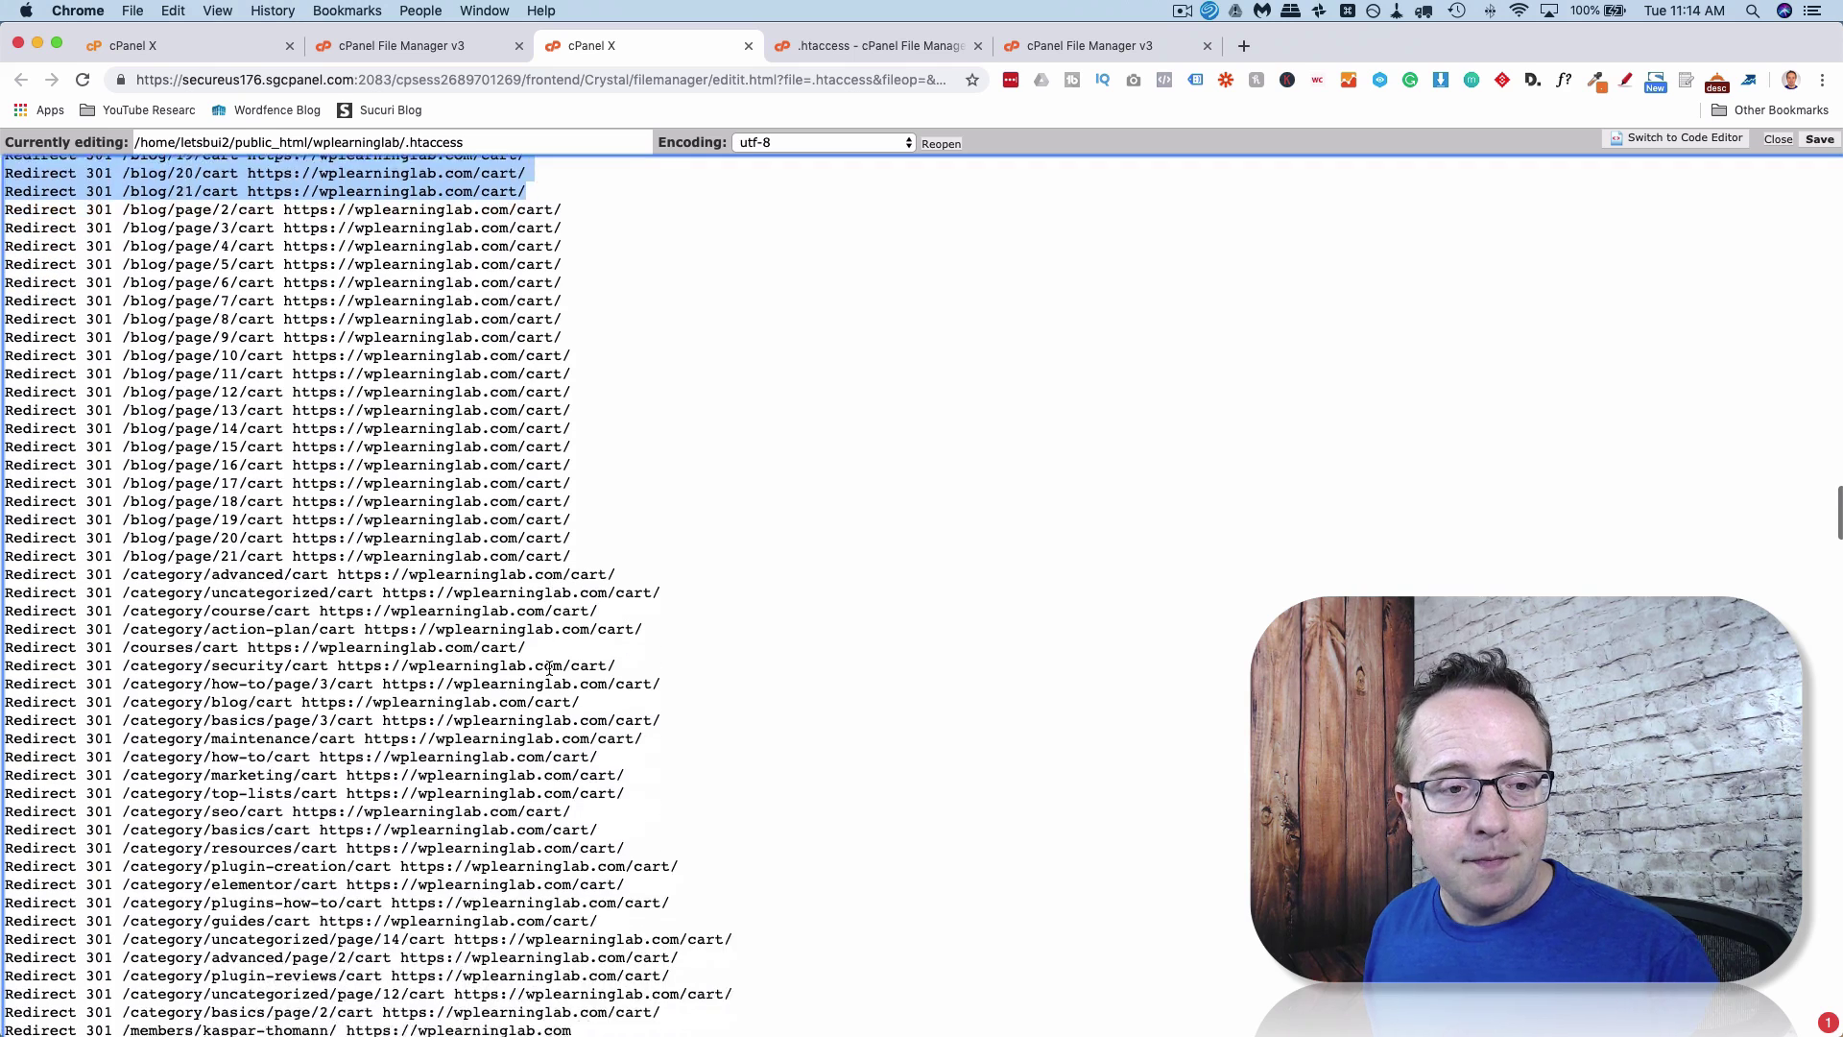
{"action": "scroll", "coordinate": [550, 669], "scroll_direction": "down", "scroll_amount": 1}
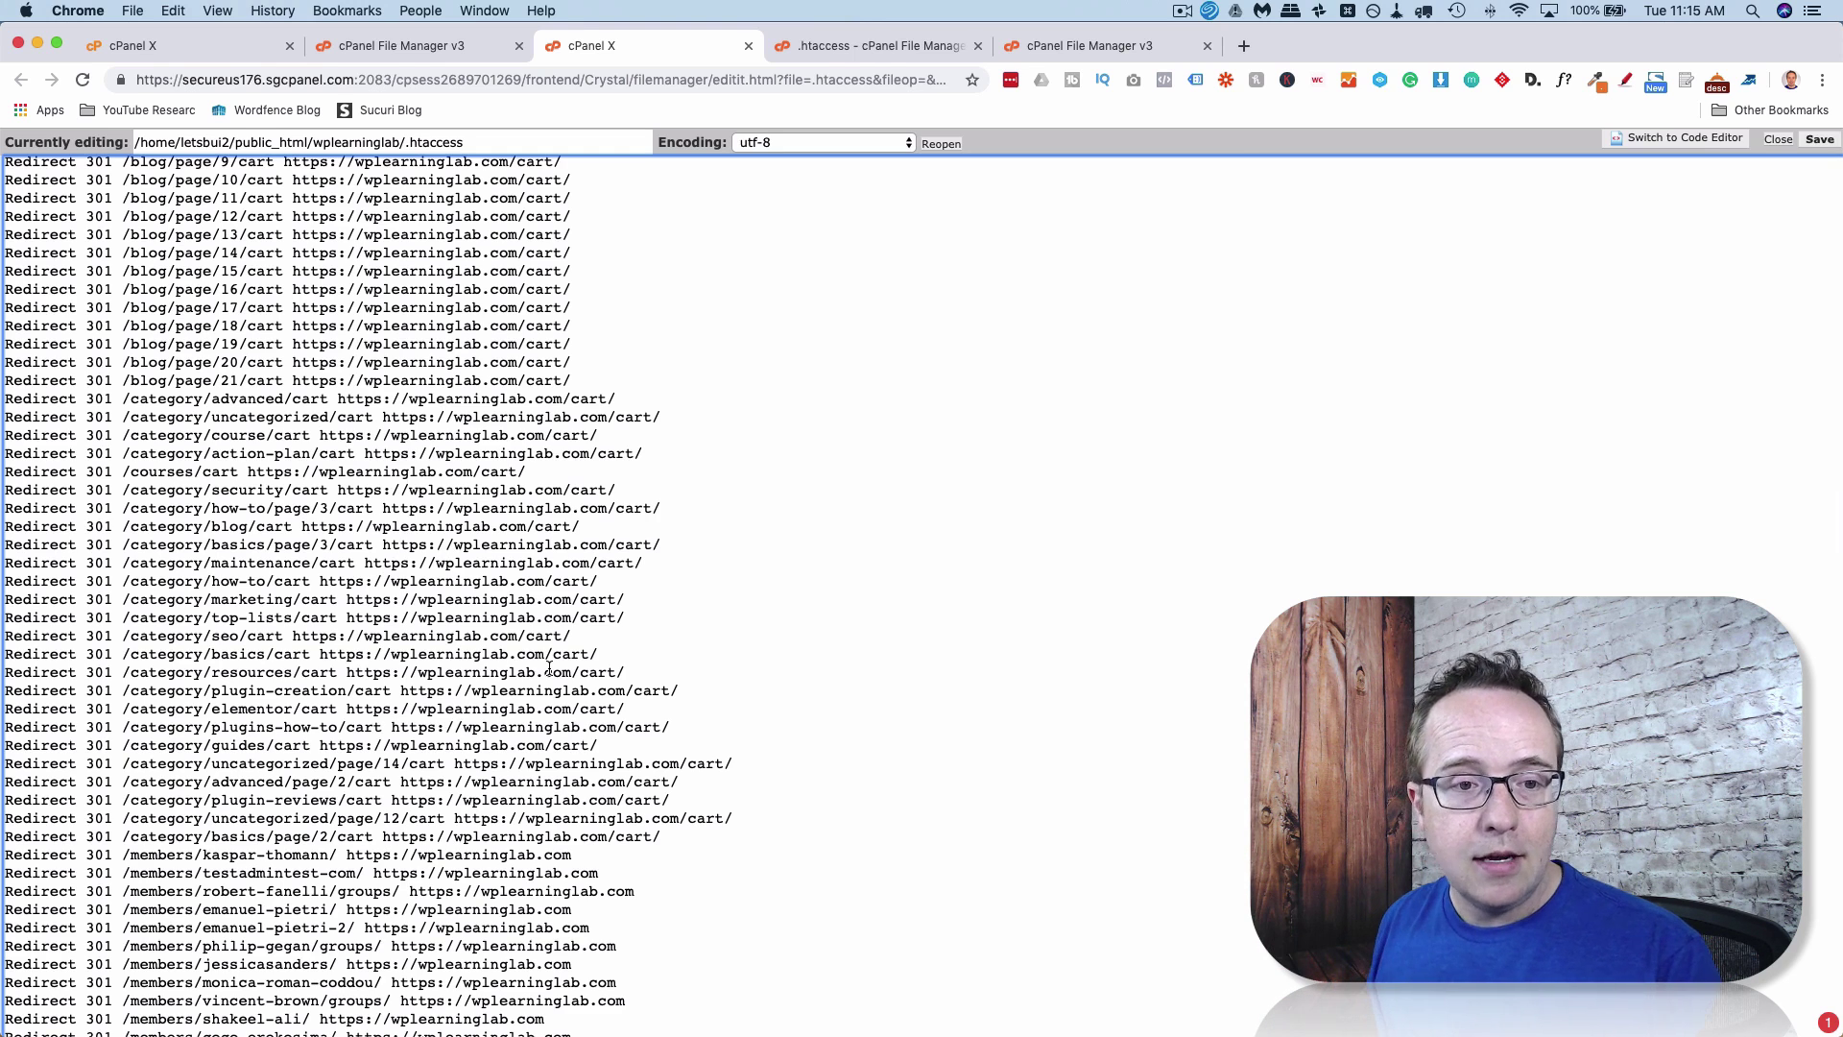
{"action": "scroll", "coordinate": [534, 439], "scroll_direction": "down", "scroll_amount": 10}
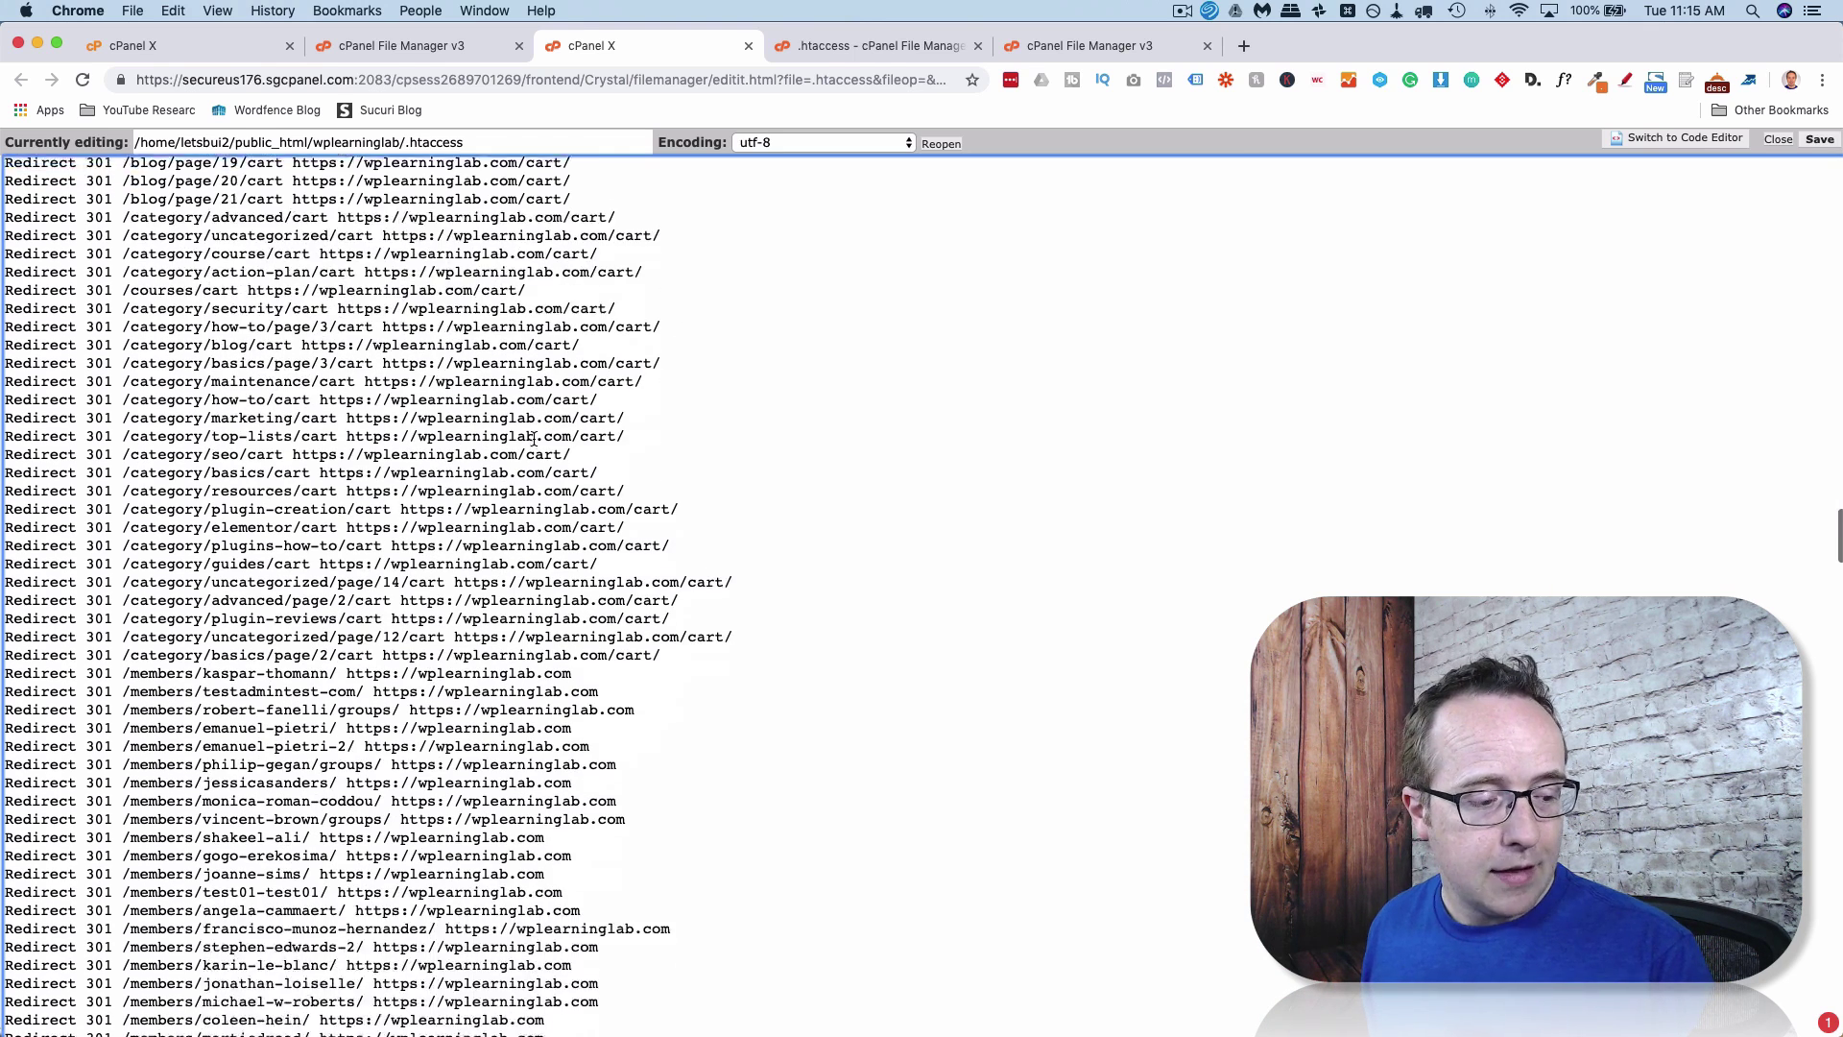
{"action": "scroll", "coordinate": [534, 438], "scroll_direction": "down", "scroll_amount": 20}
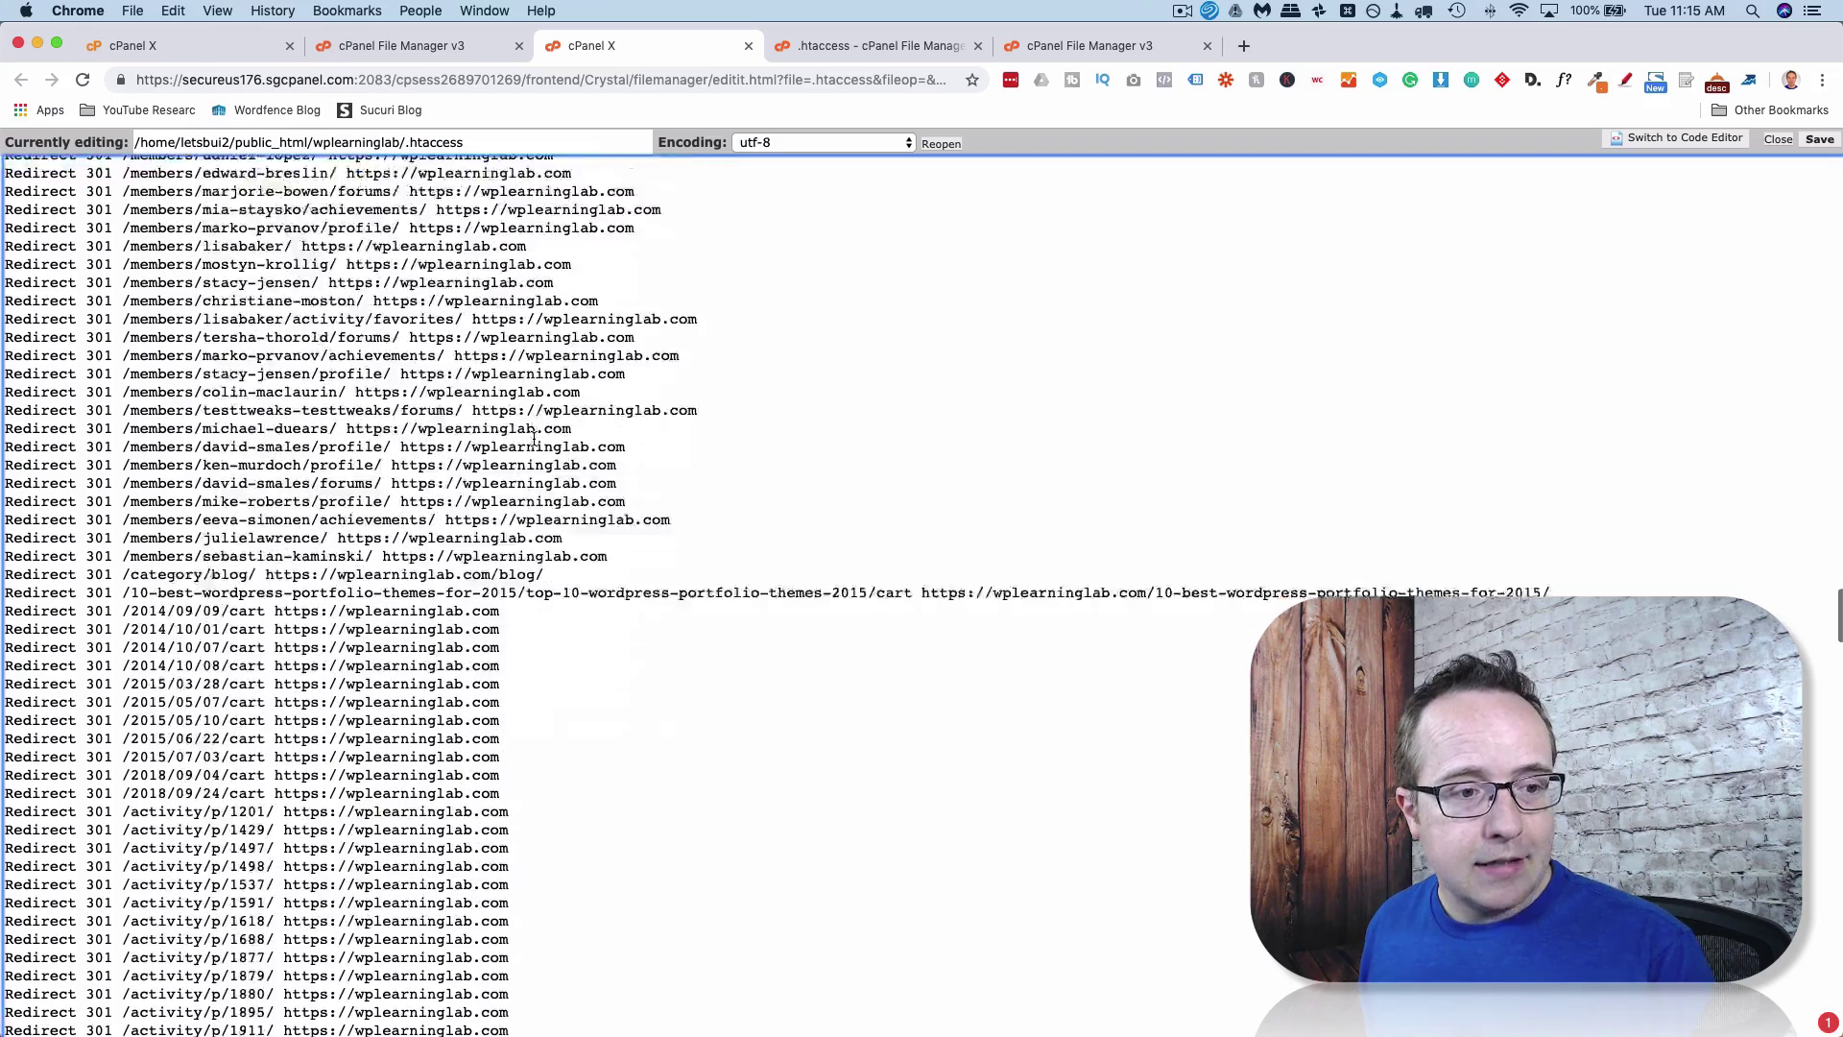
{"action": "scroll", "coordinate": [534, 439], "scroll_direction": "down", "scroll_amount": 15}
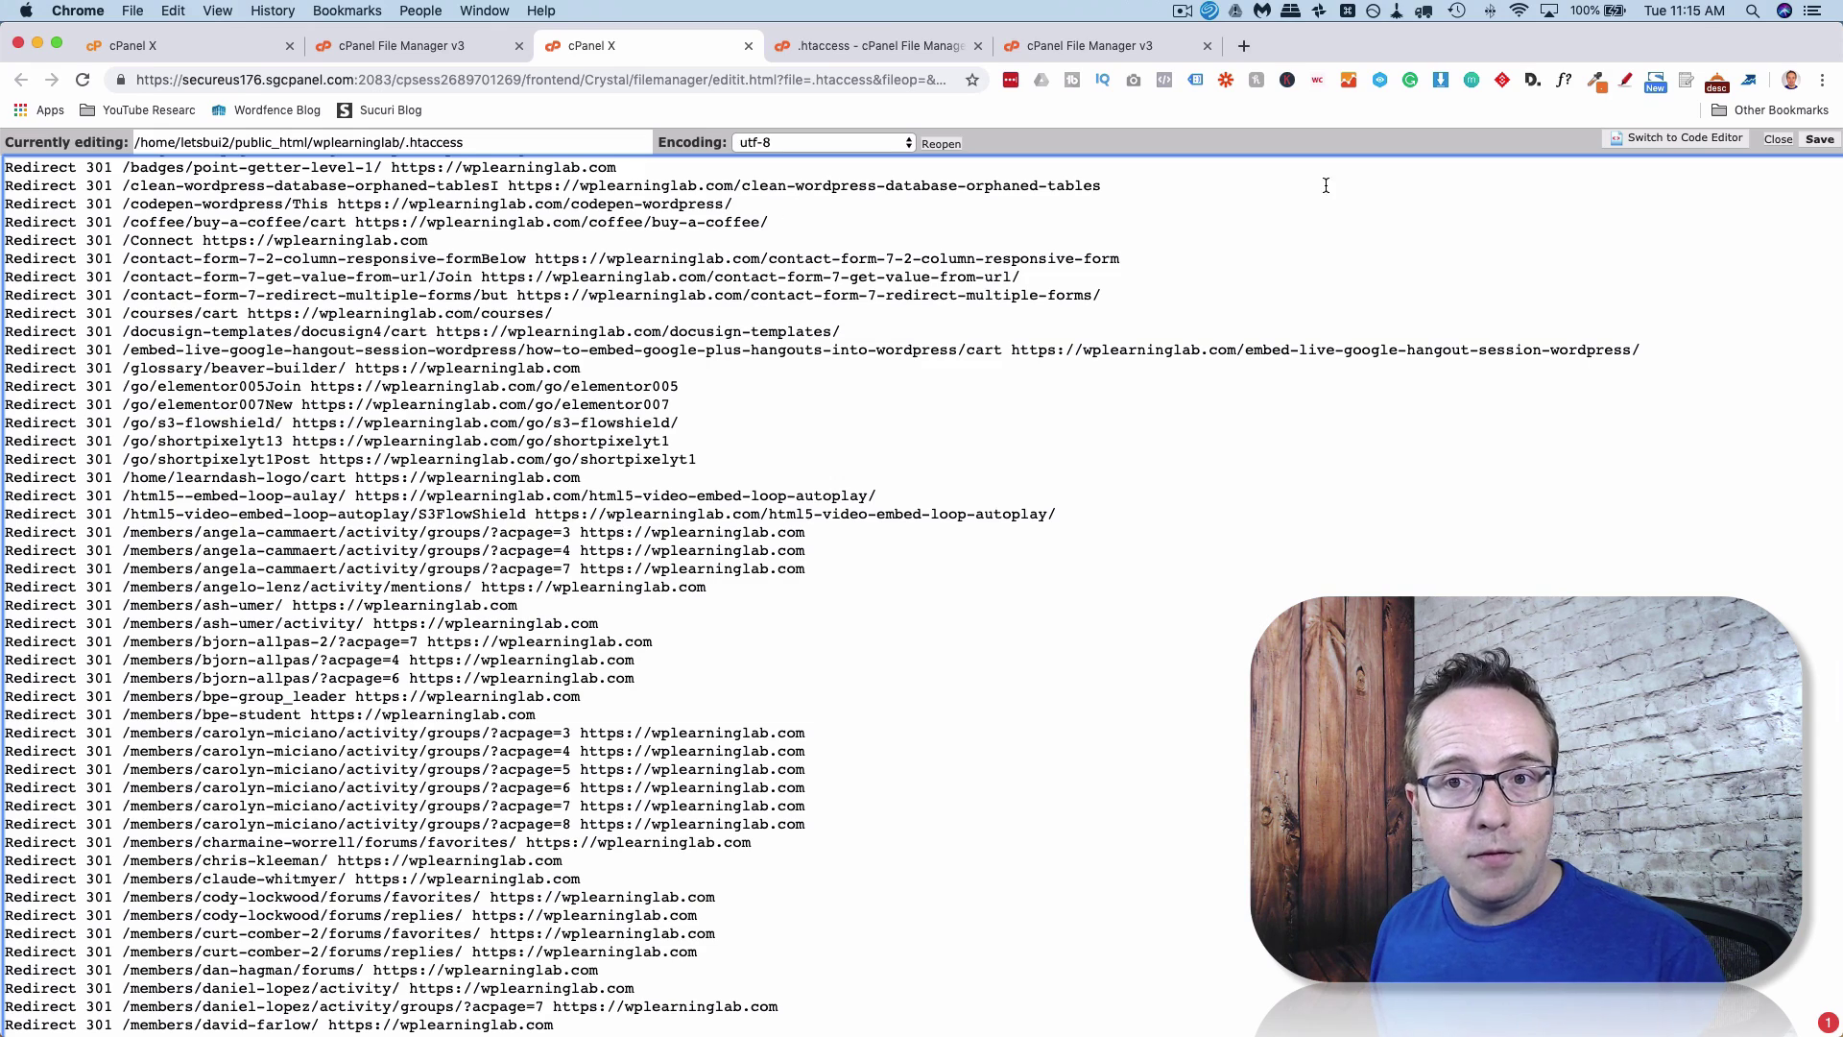
{"action": "left_click", "coordinate": [1243, 60]}
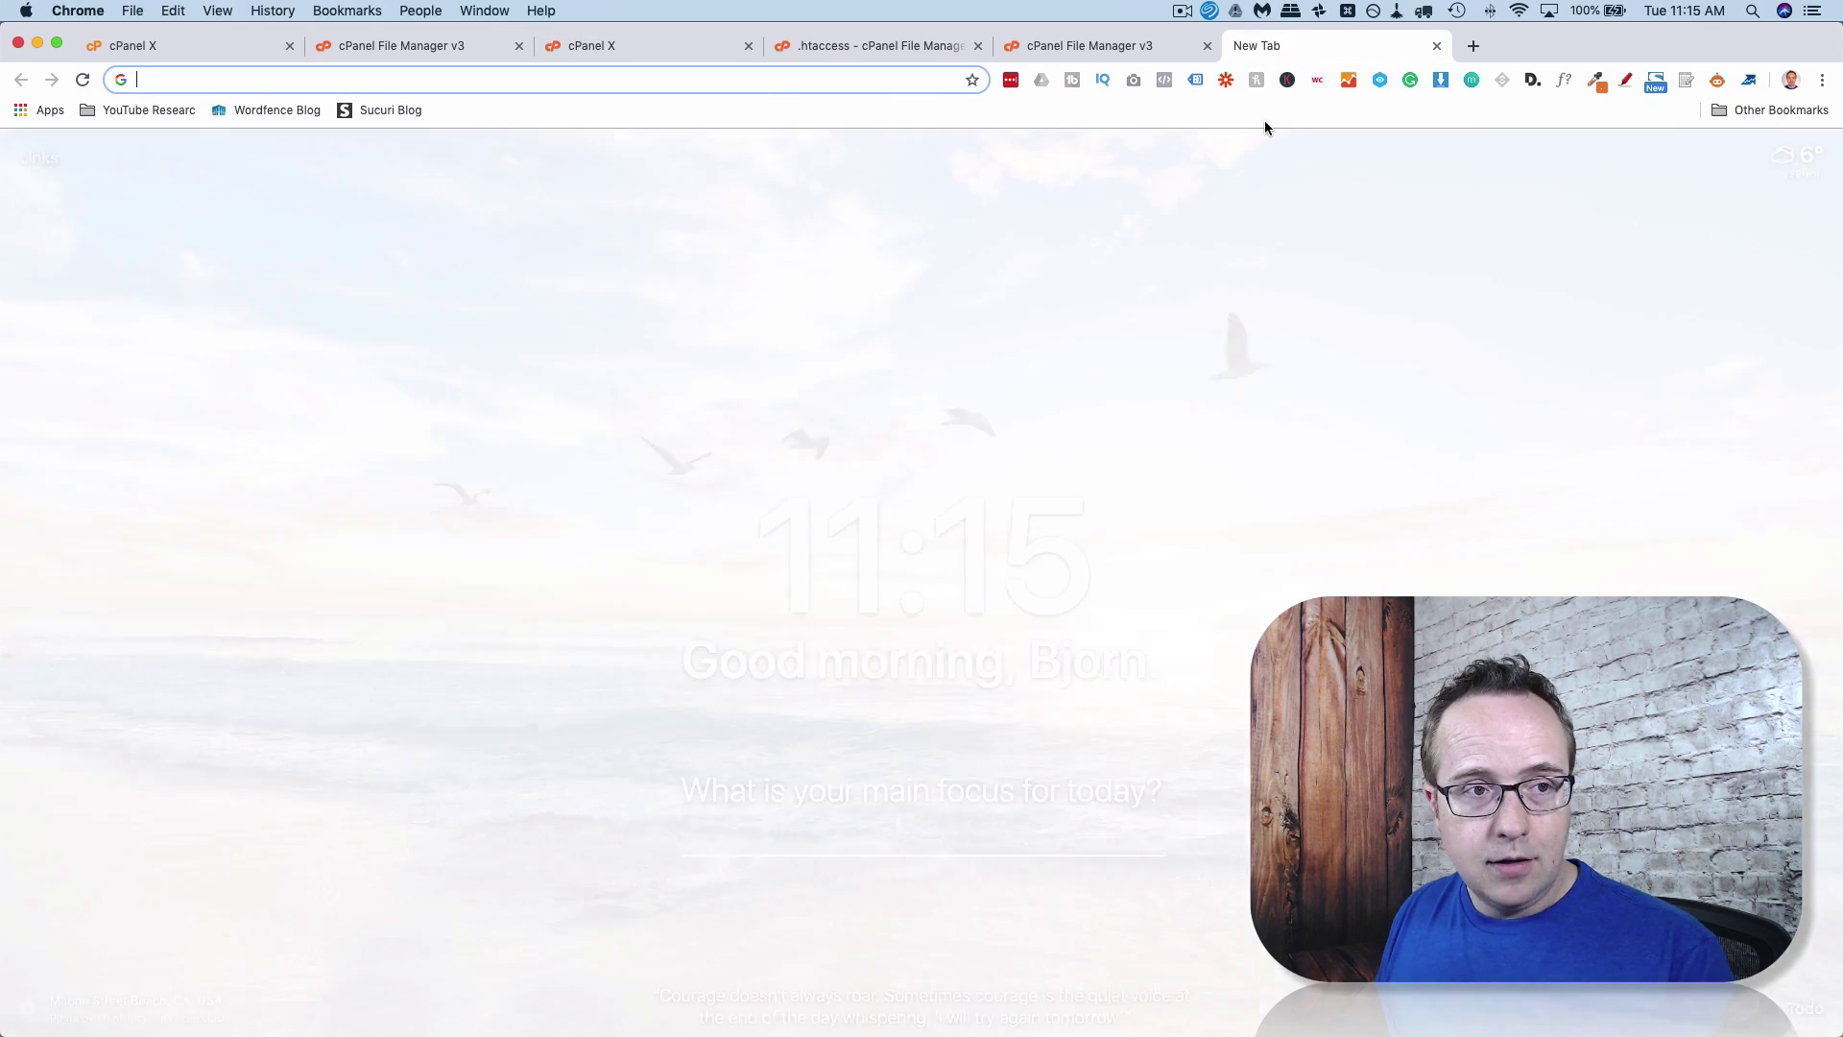
{"action": "type", "text": "wplearninglab.com"}
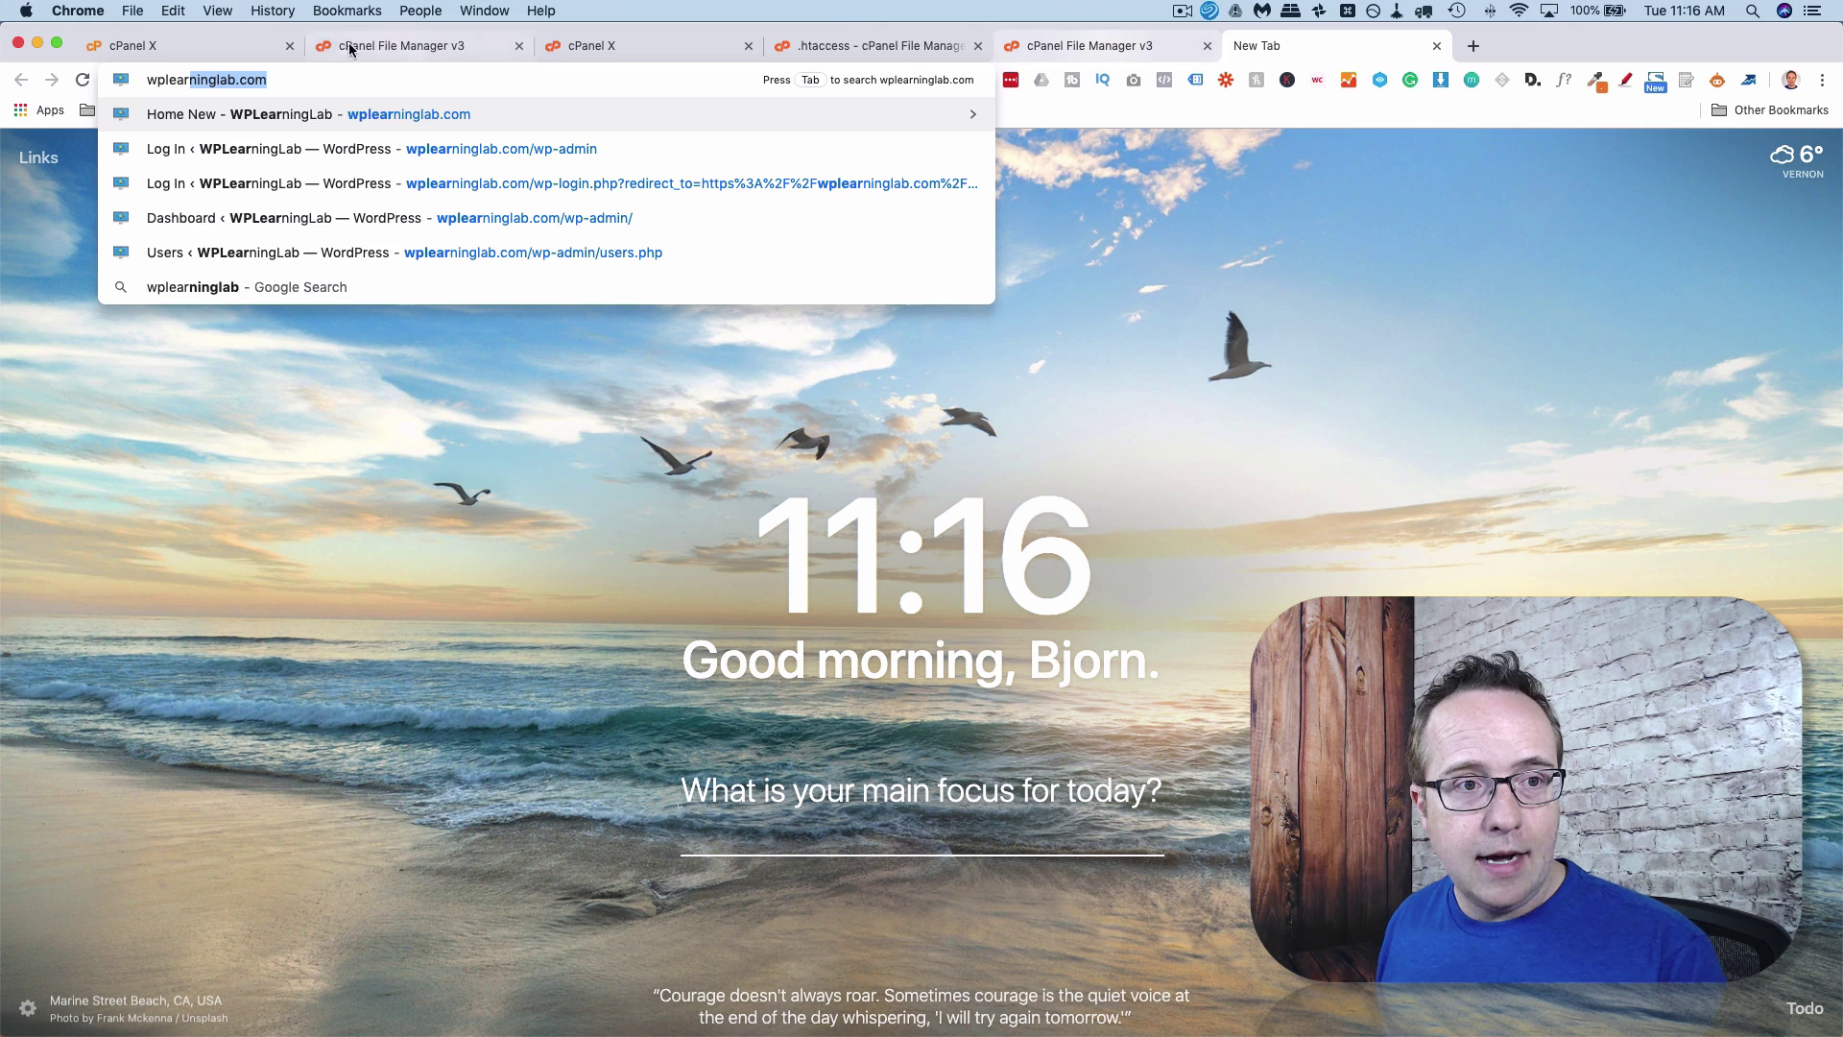
{"action": "left_click", "coordinate": [240, 80]}
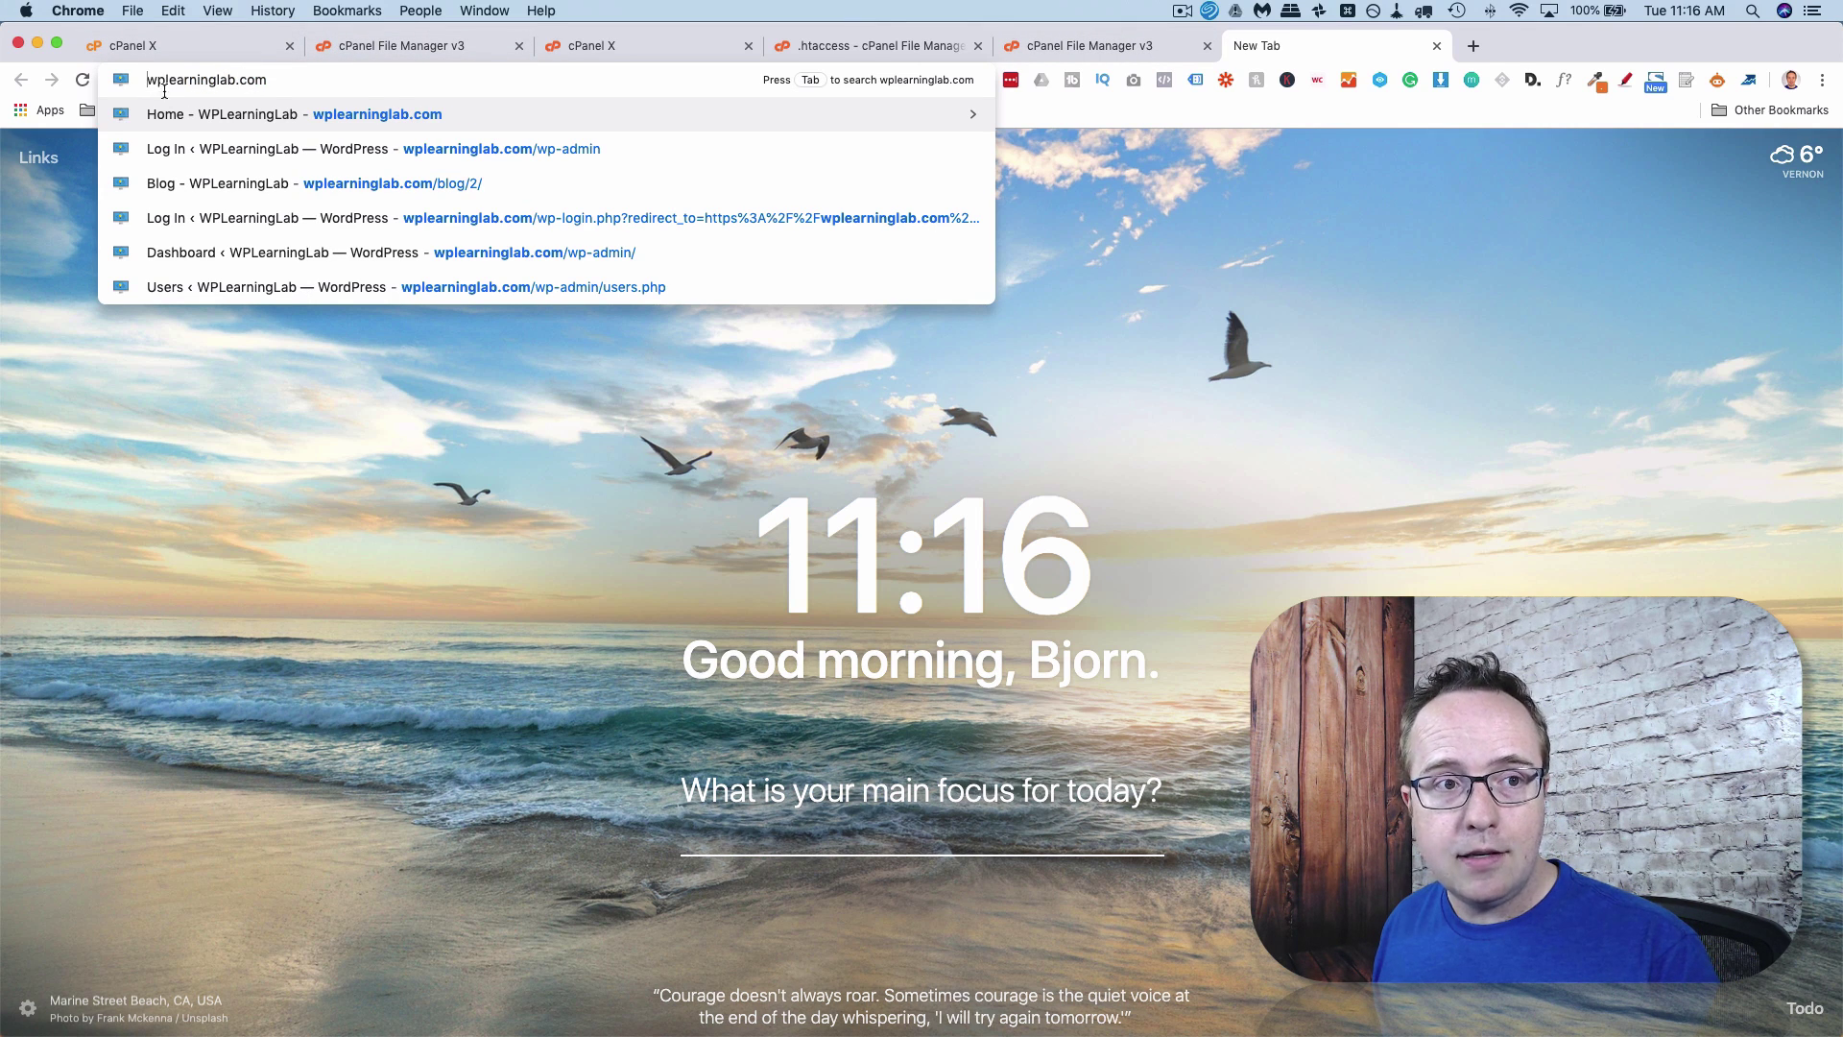
{"action": "type", "text": "www."}
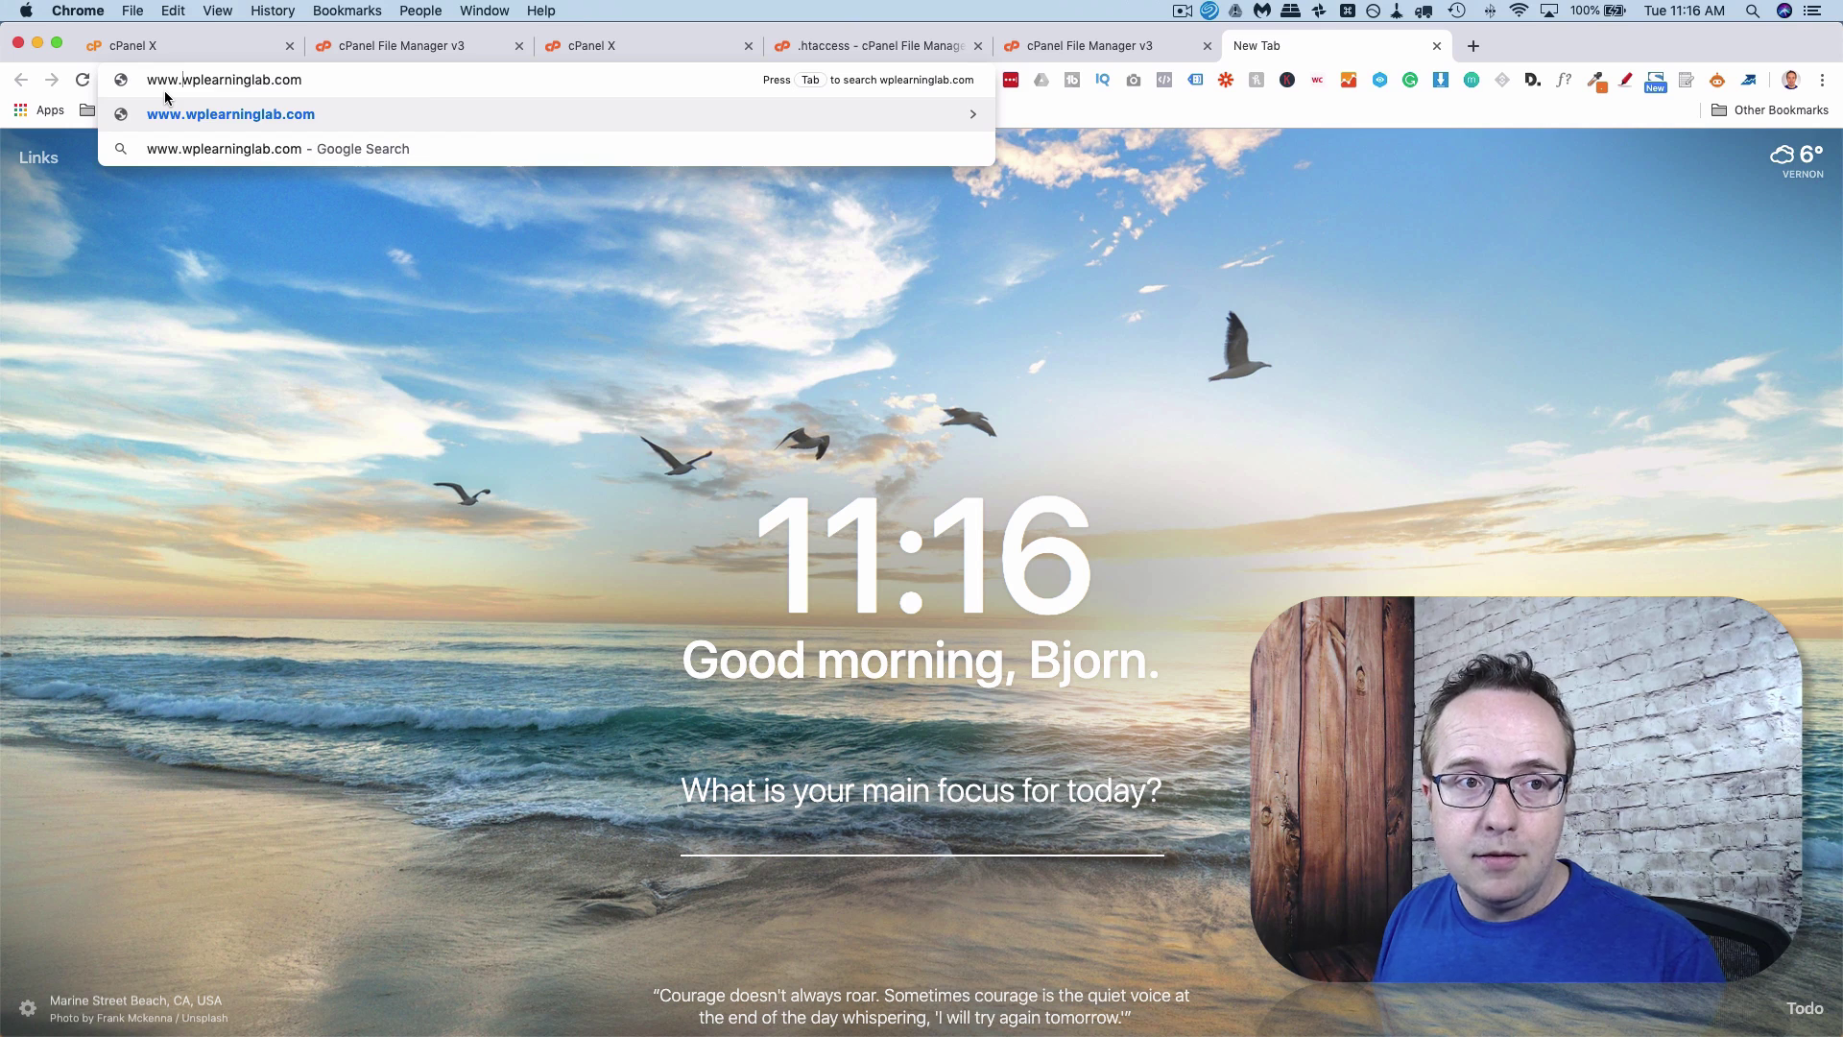
{"action": "key", "text": "Return"}
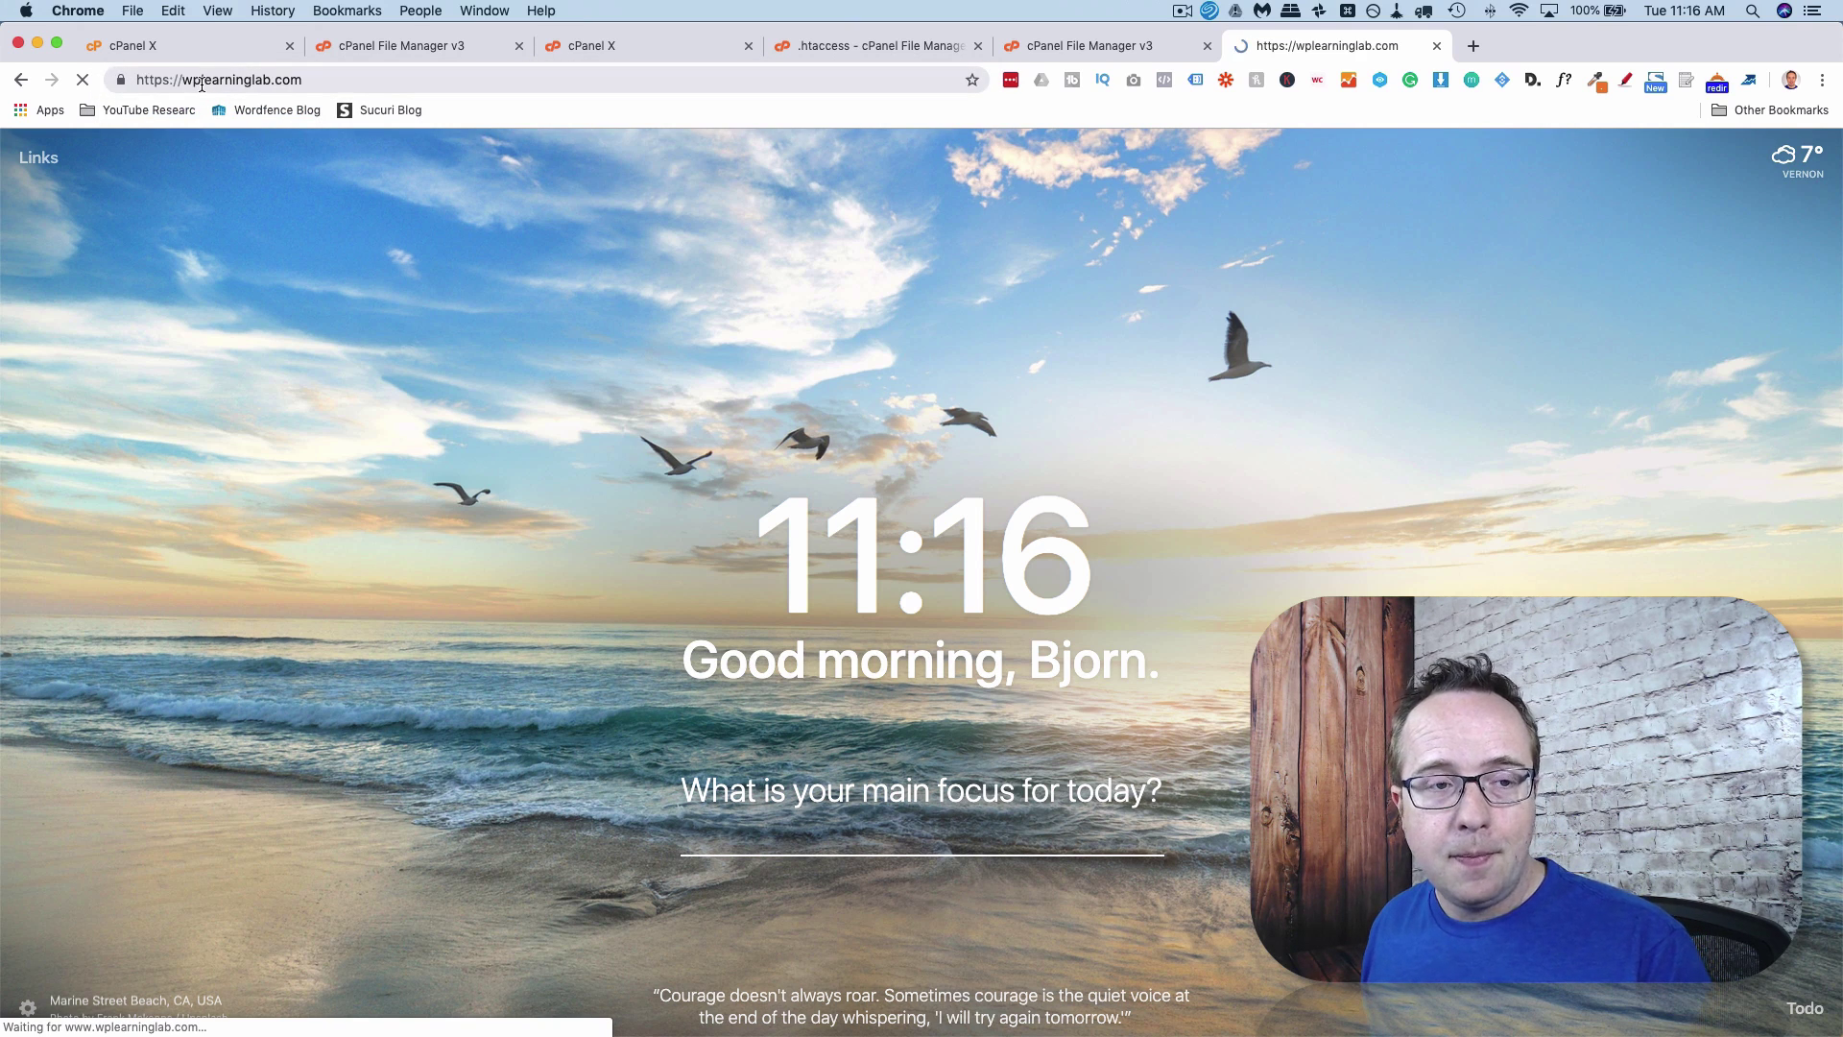
{"action": "left_click", "coordinate": [202, 83]}
{"action": "left_click_drag", "start_coordinate": [183, 81], "coordinate": [307, 80]}
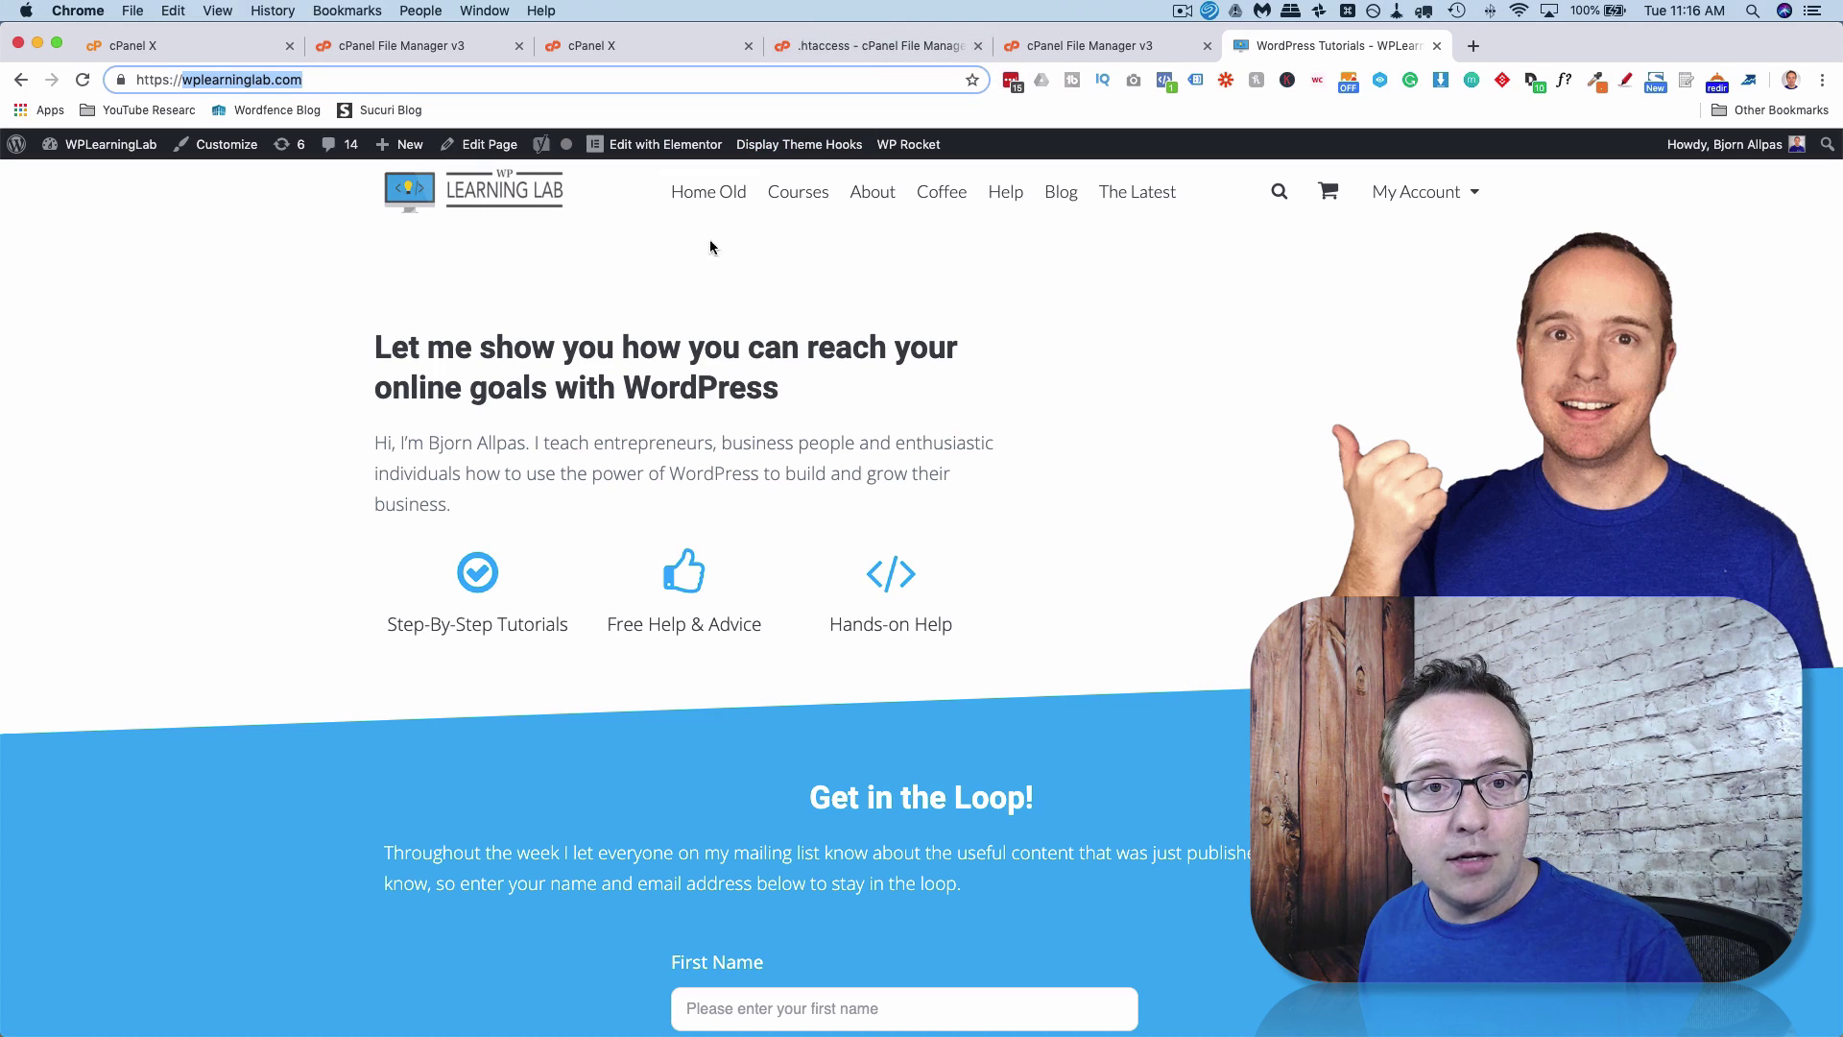
Open the site's About page and remove the trailing slash from its address.
{"action": "left_click", "coordinate": [884, 197]}
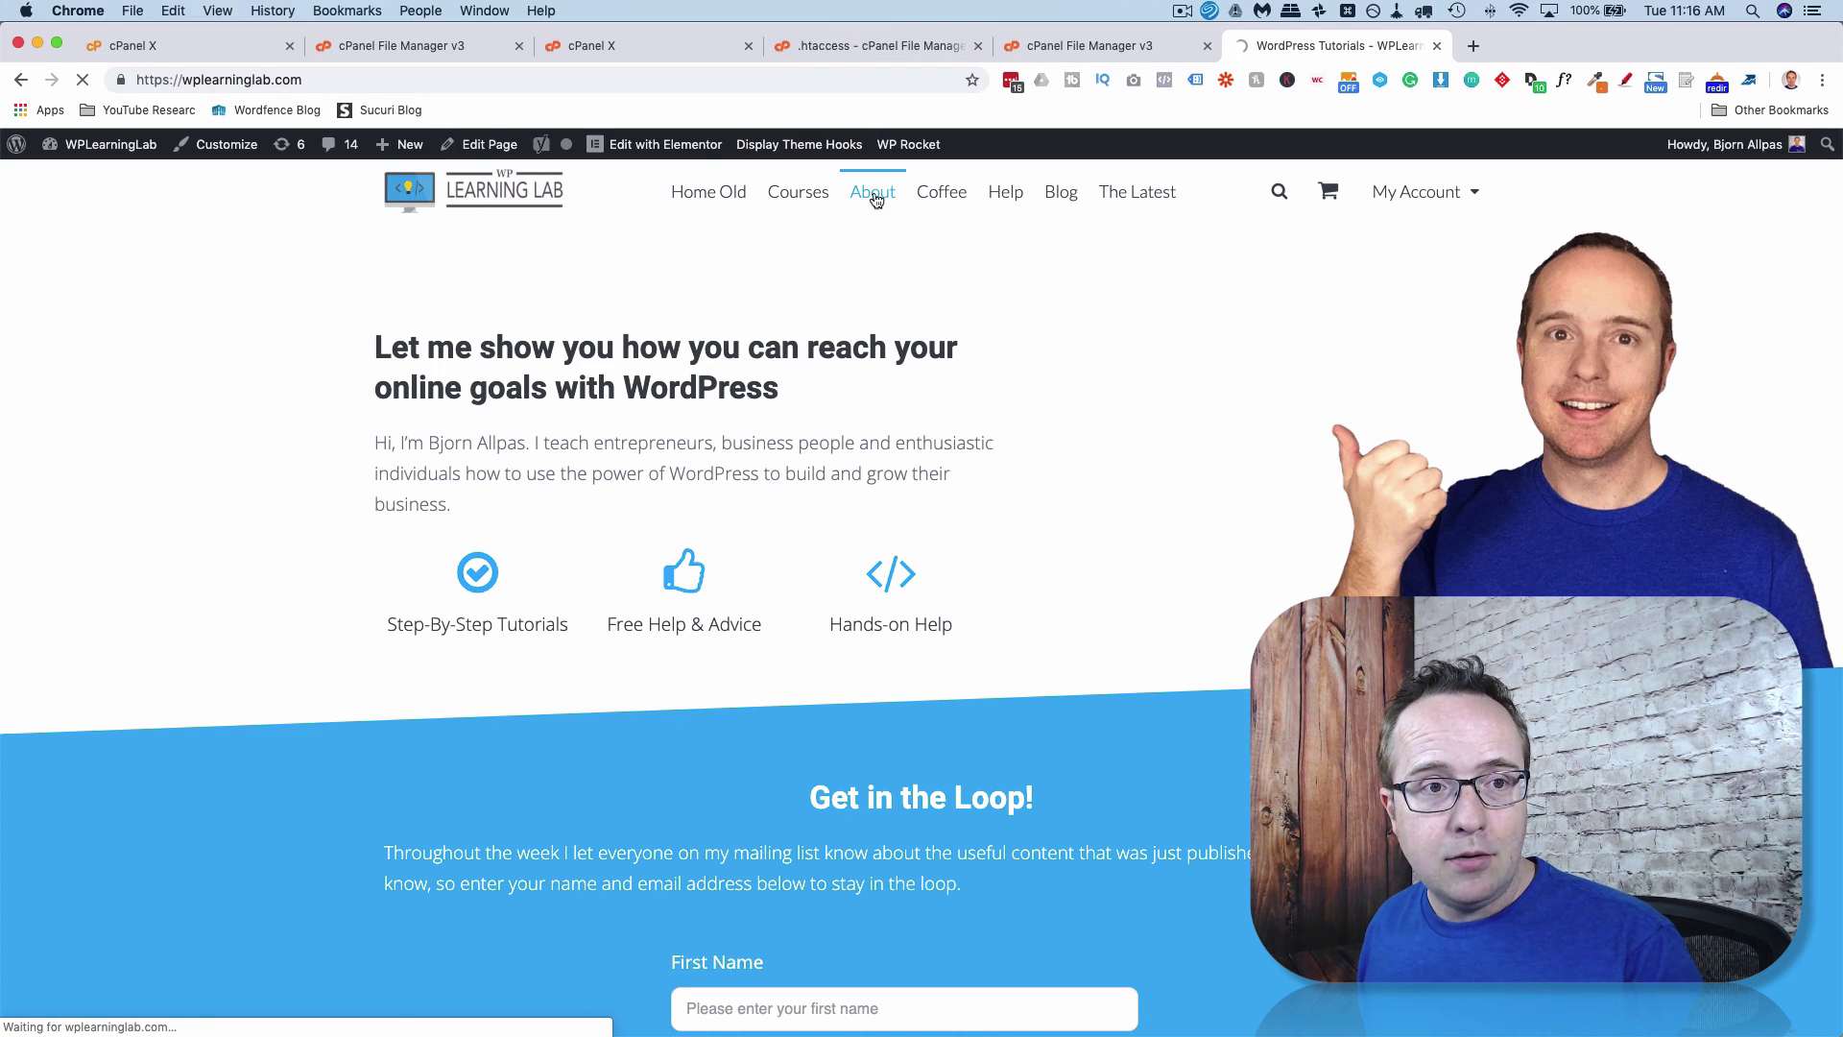
{"action": "left_click", "coordinate": [341, 79]}
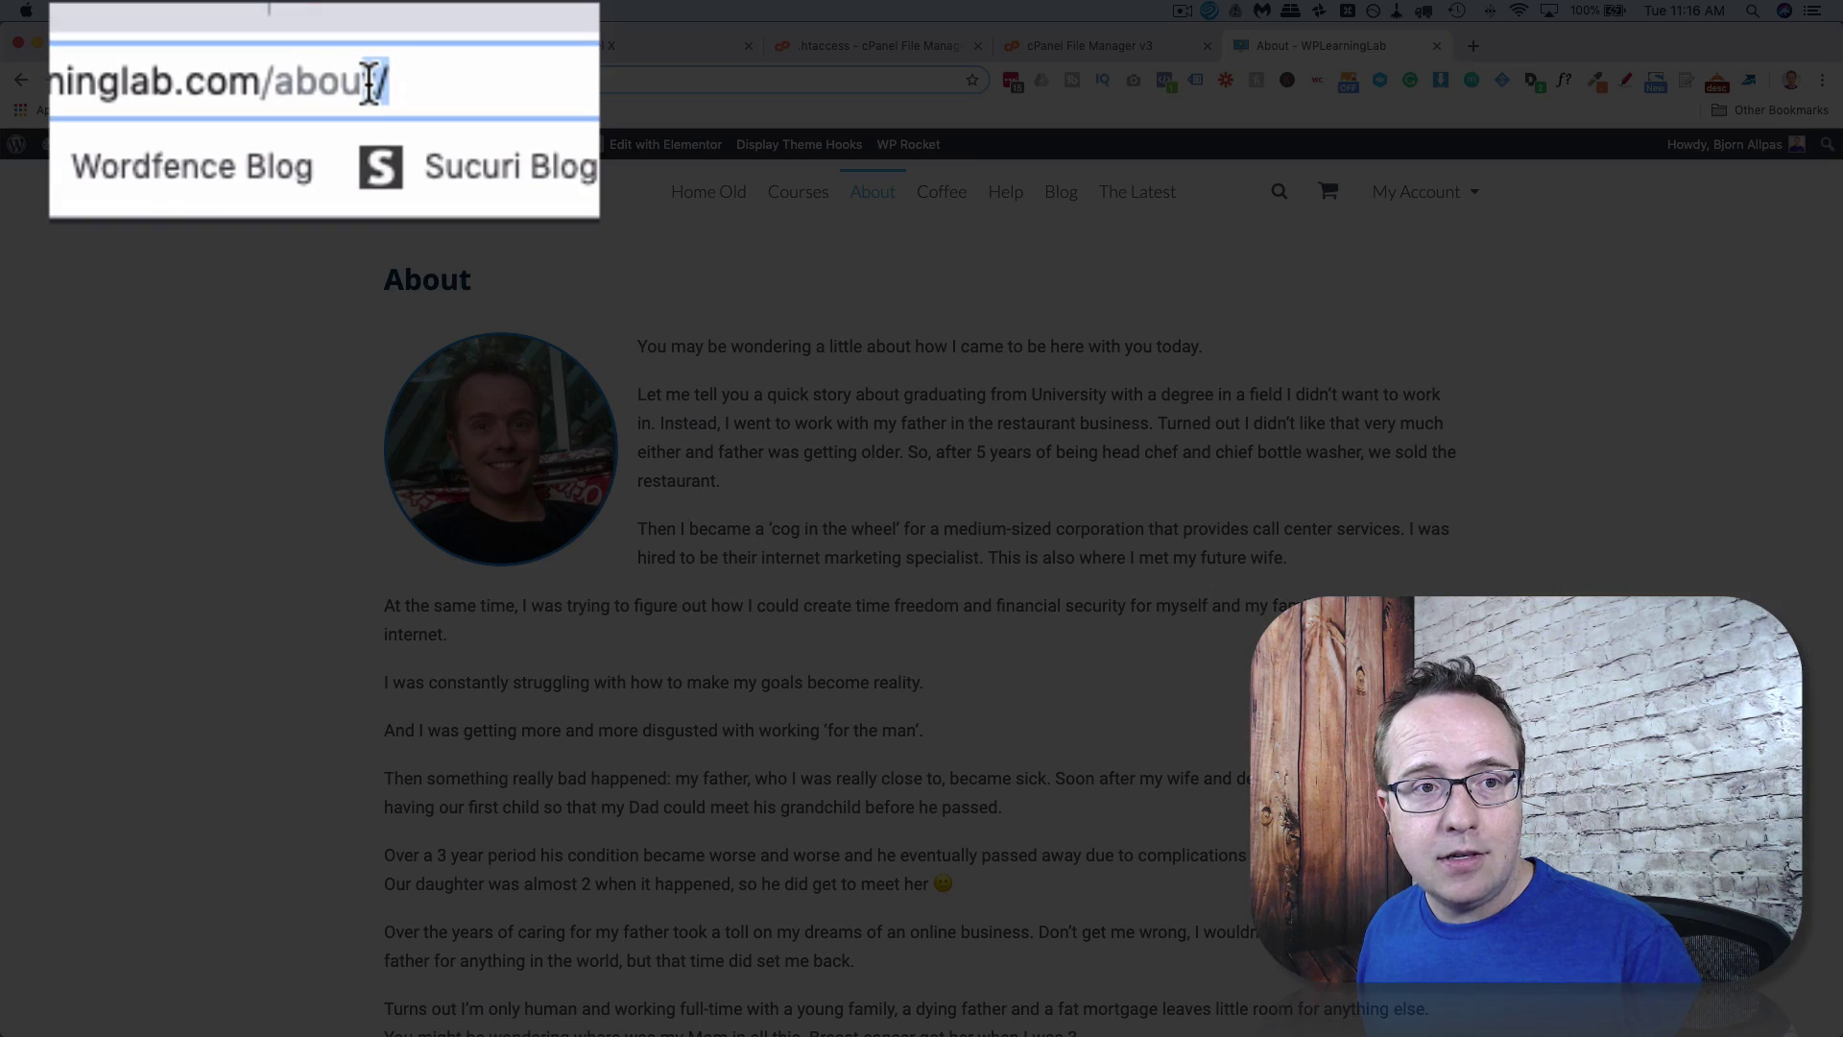
{"action": "left_click", "coordinate": [416, 82]}
{"action": "key", "text": "BackSpace"}
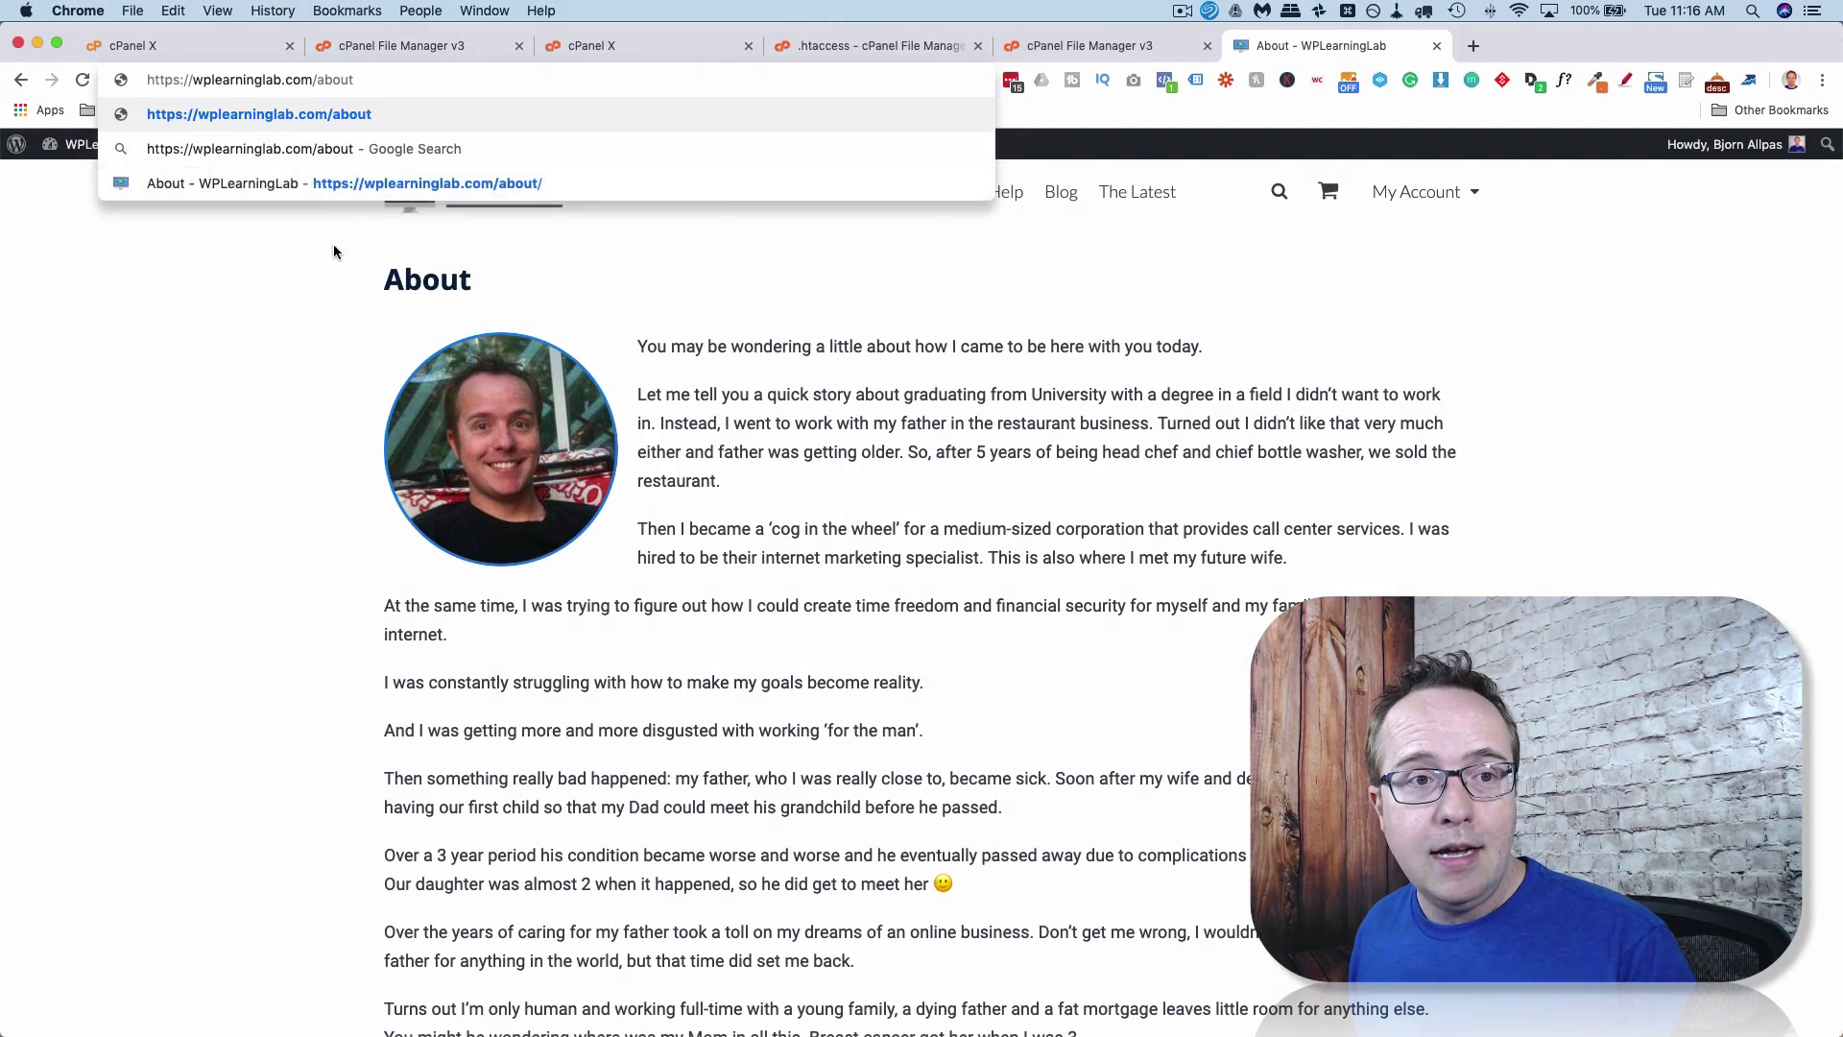
{"action": "left_click", "coordinate": [332, 248]}
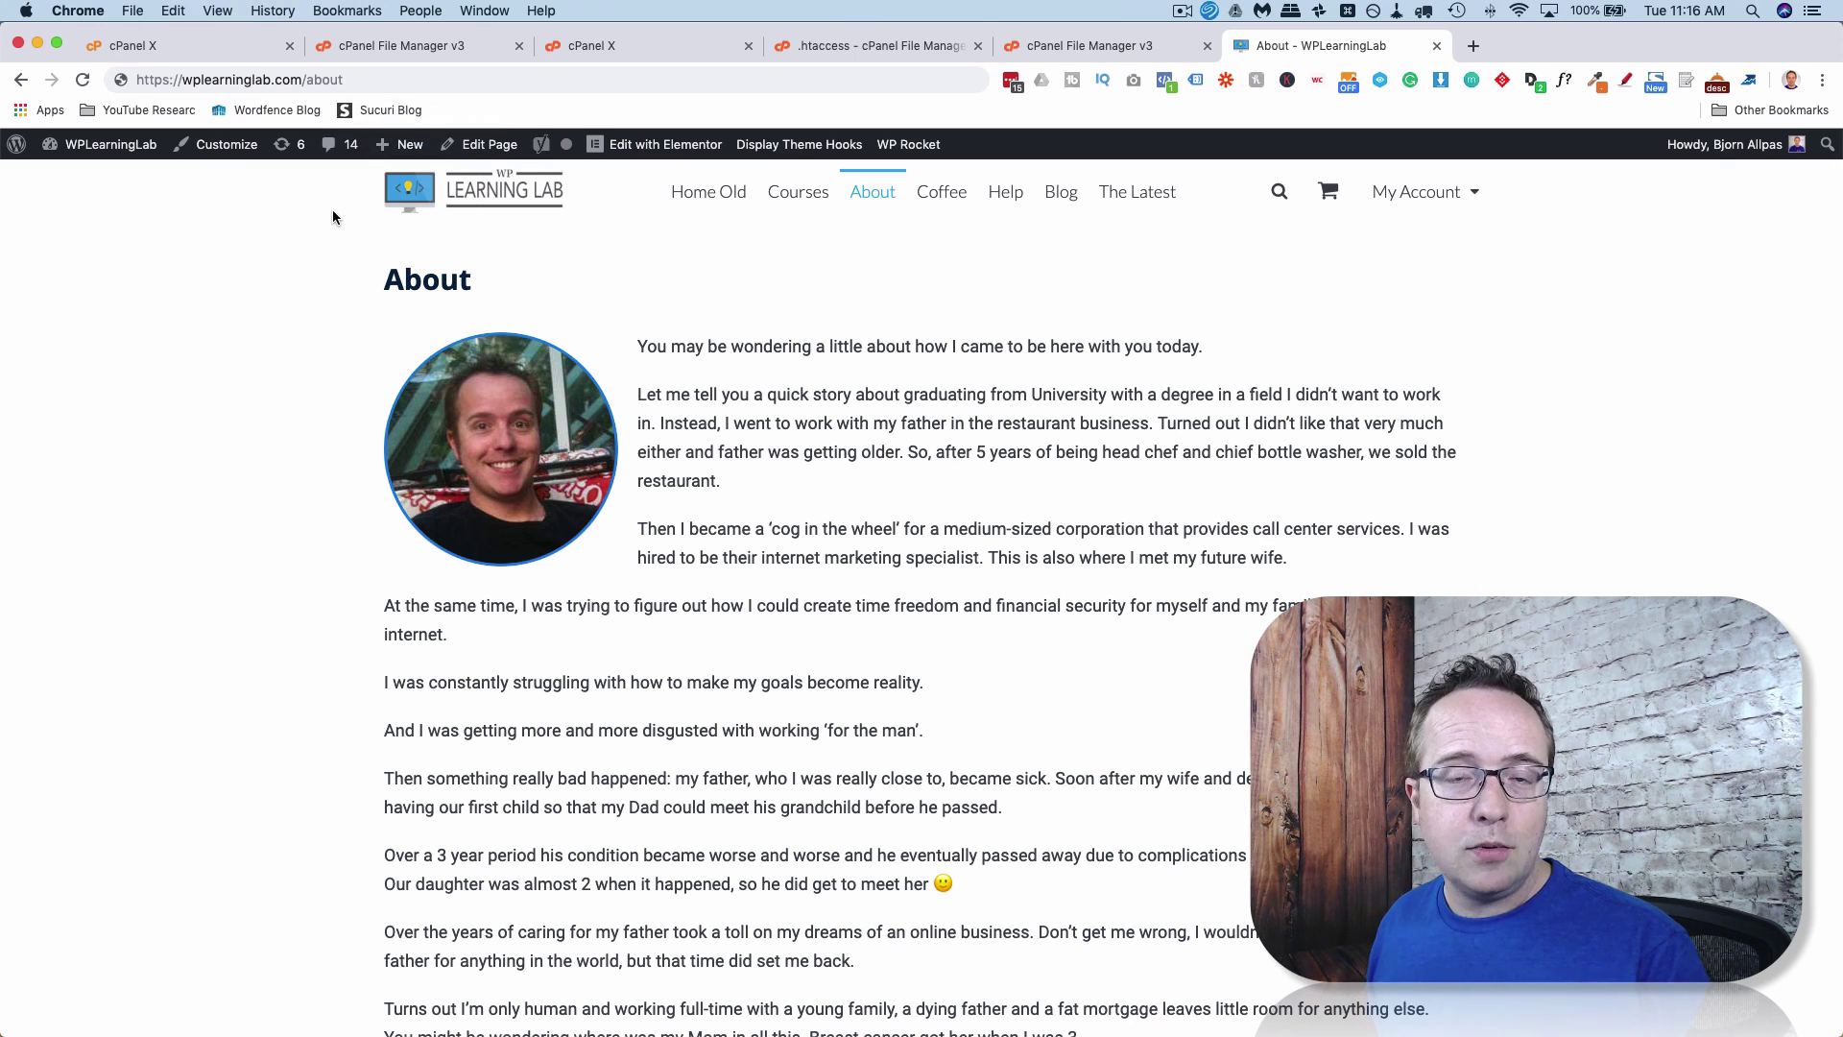
Add the trailing slash back to the About page address, load wplearninglab.com/about/, and highlight the slash.
{"action": "left_click", "coordinate": [340, 82]}
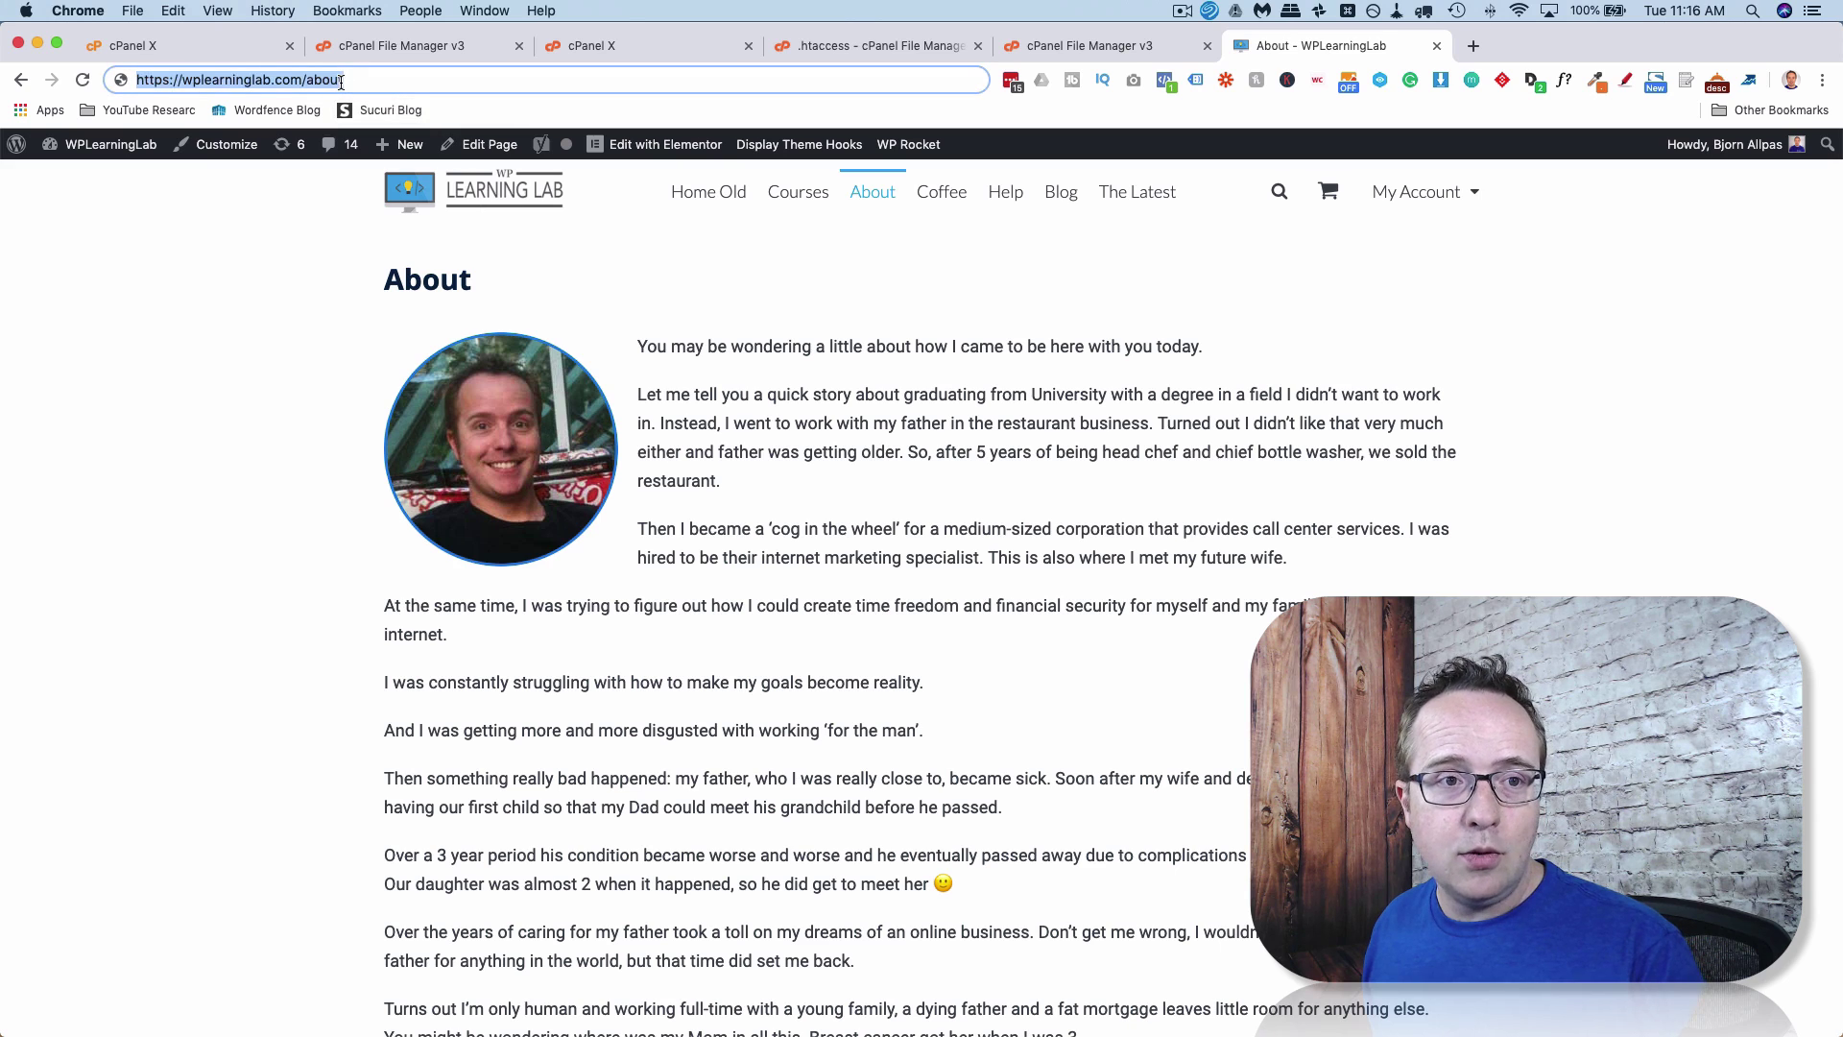
{"action": "left_click", "coordinate": [341, 82]}
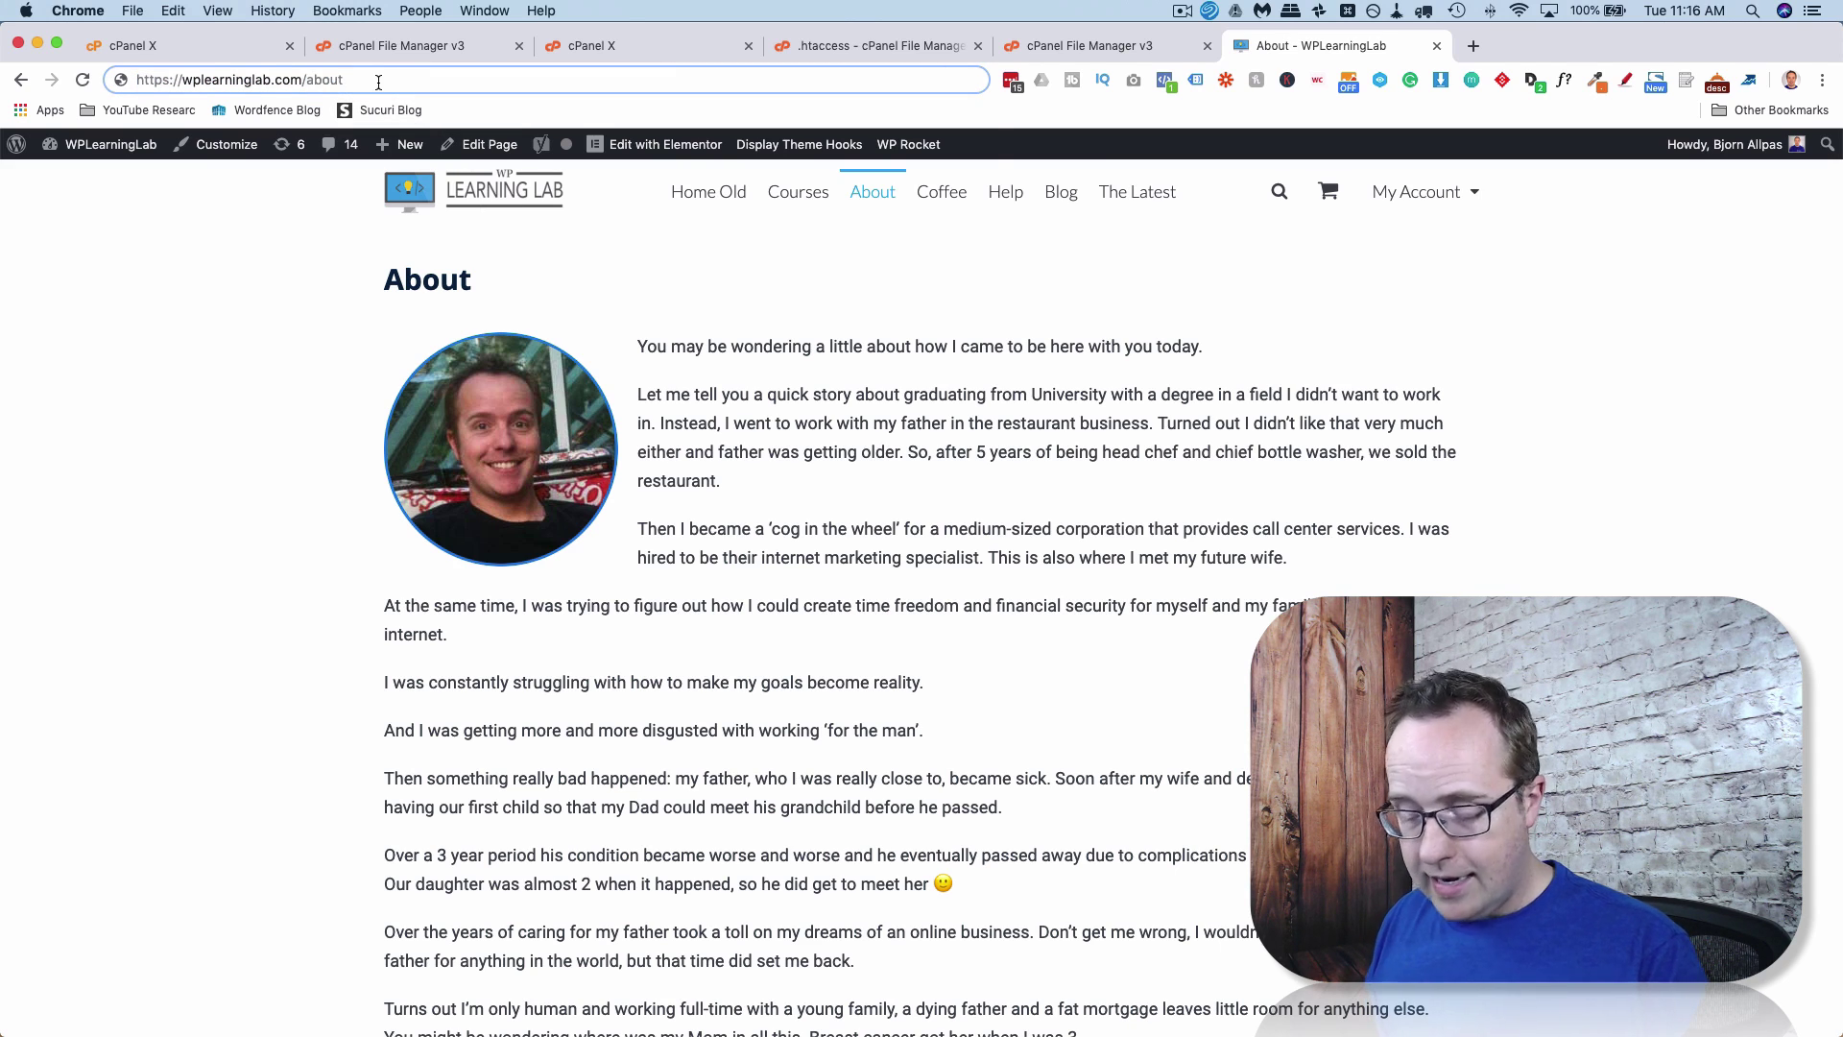
{"action": "type", "text": "/"}
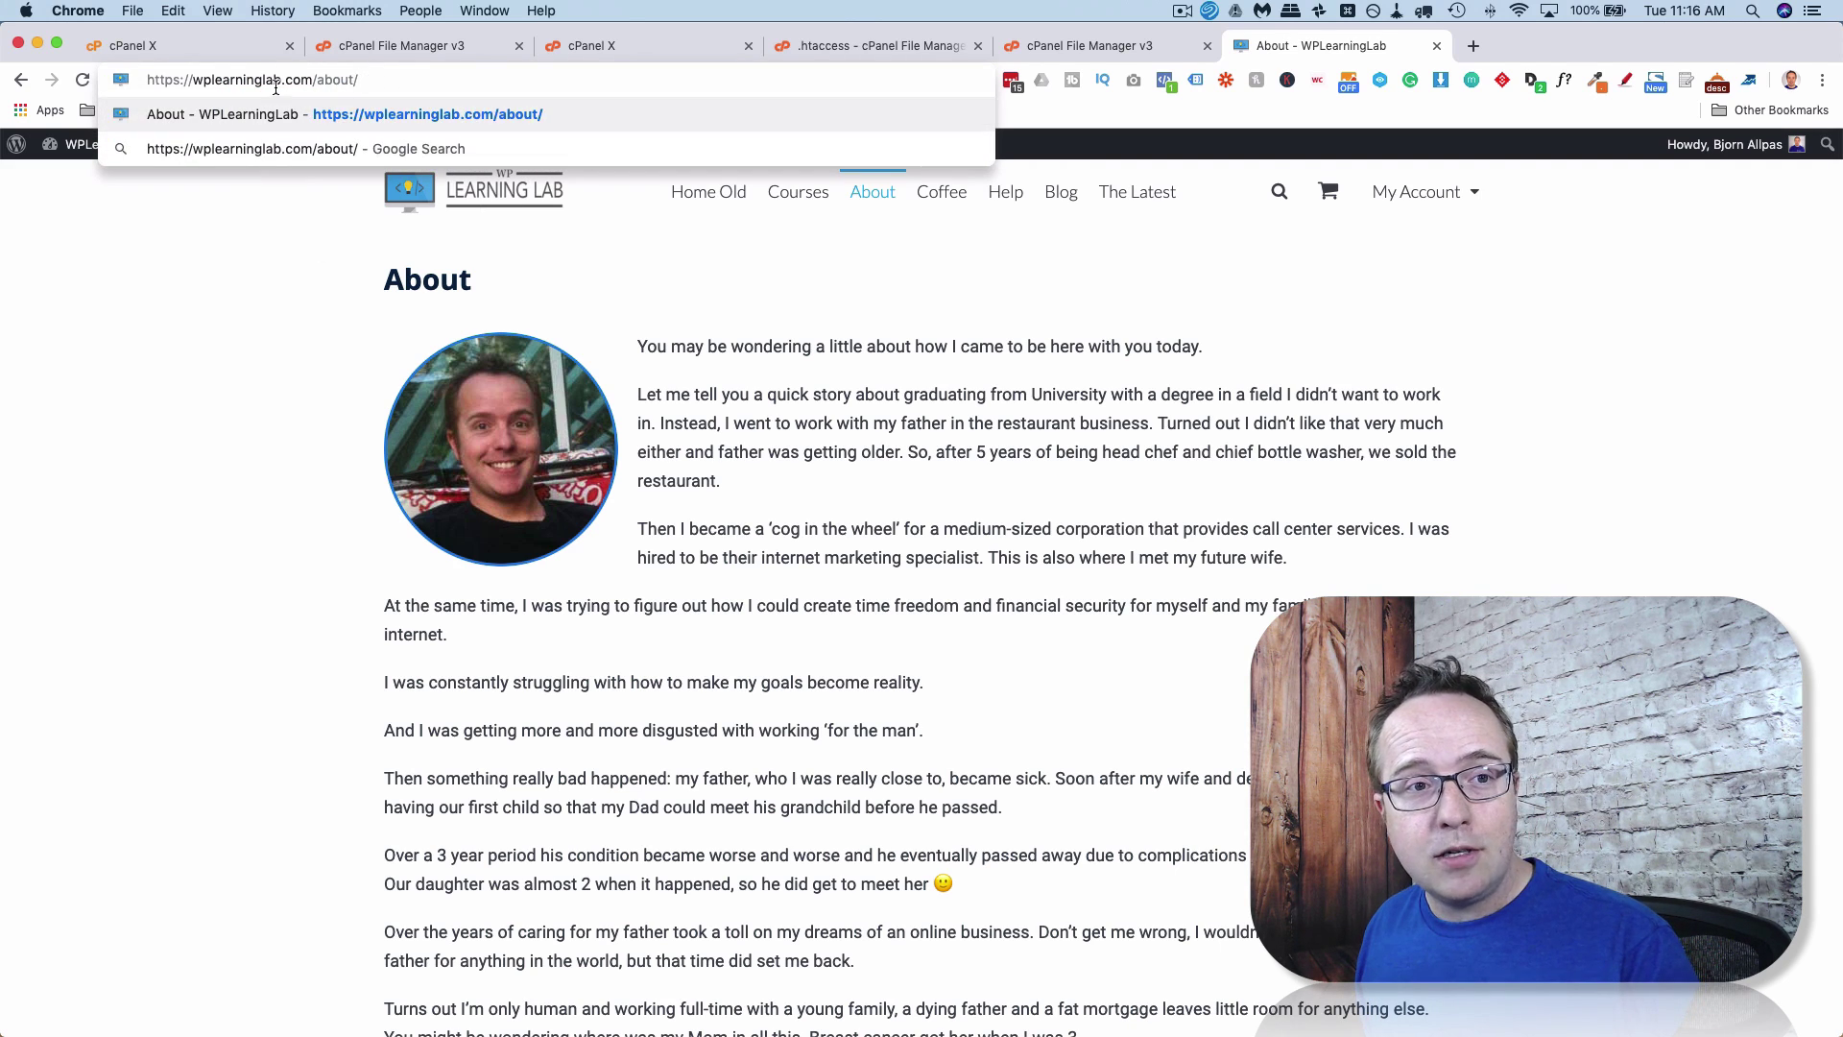
{"action": "key", "text": "Return"}
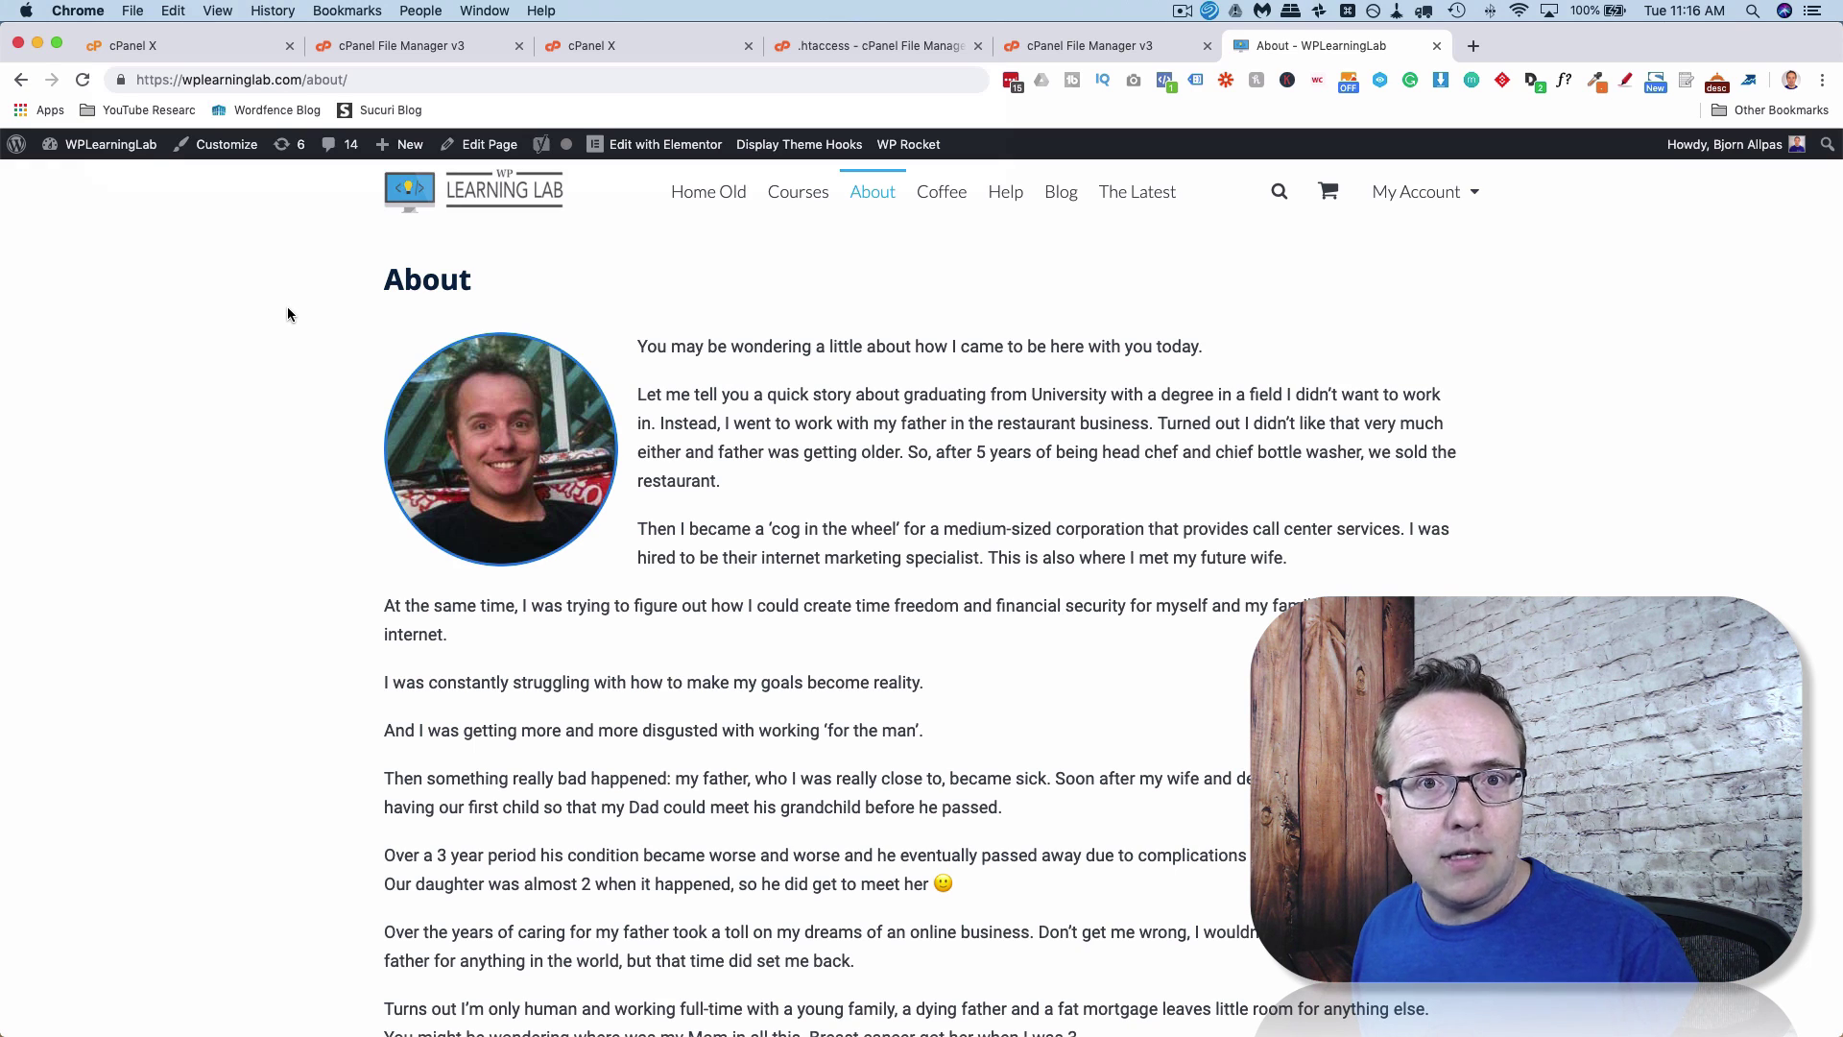
{"action": "left_click", "coordinate": [343, 80]}
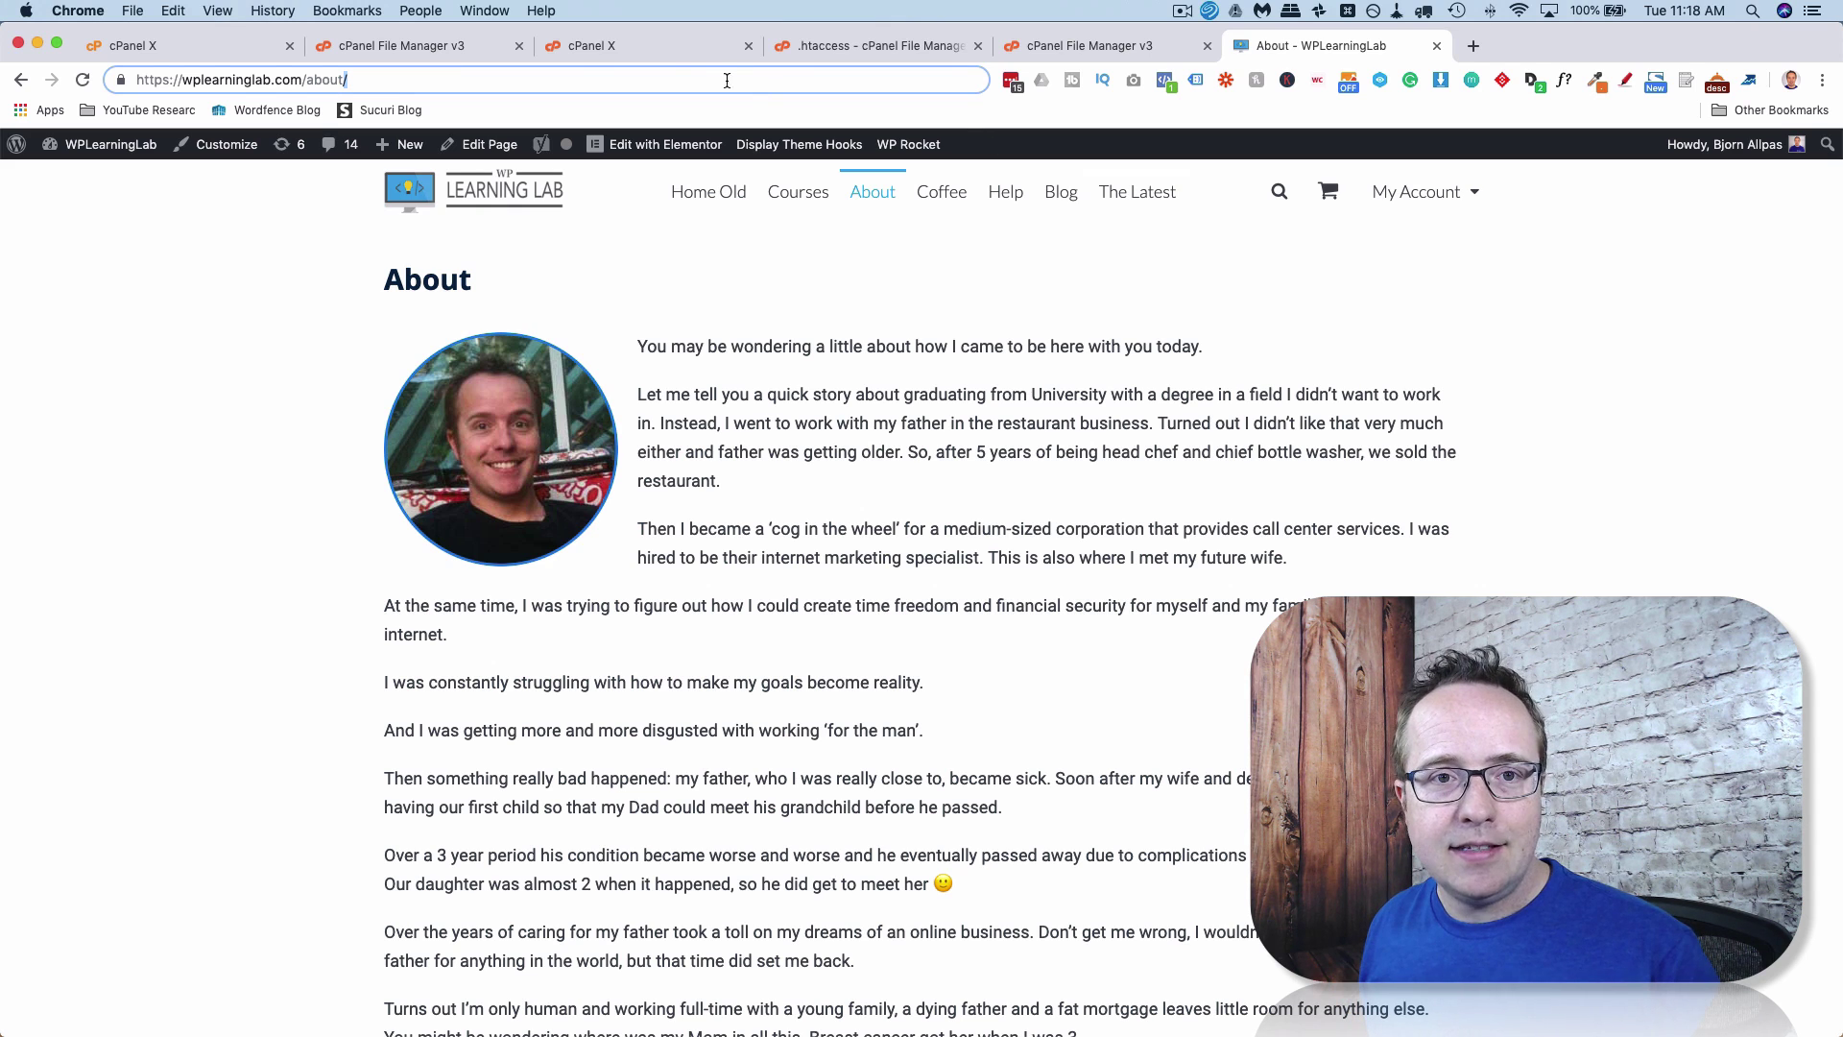
Return to the wplearninglab .htaccess file and highlight the "# BEGIN WebARX" comment below the denied IP addresses.
{"action": "left_click", "coordinate": [670, 48]}
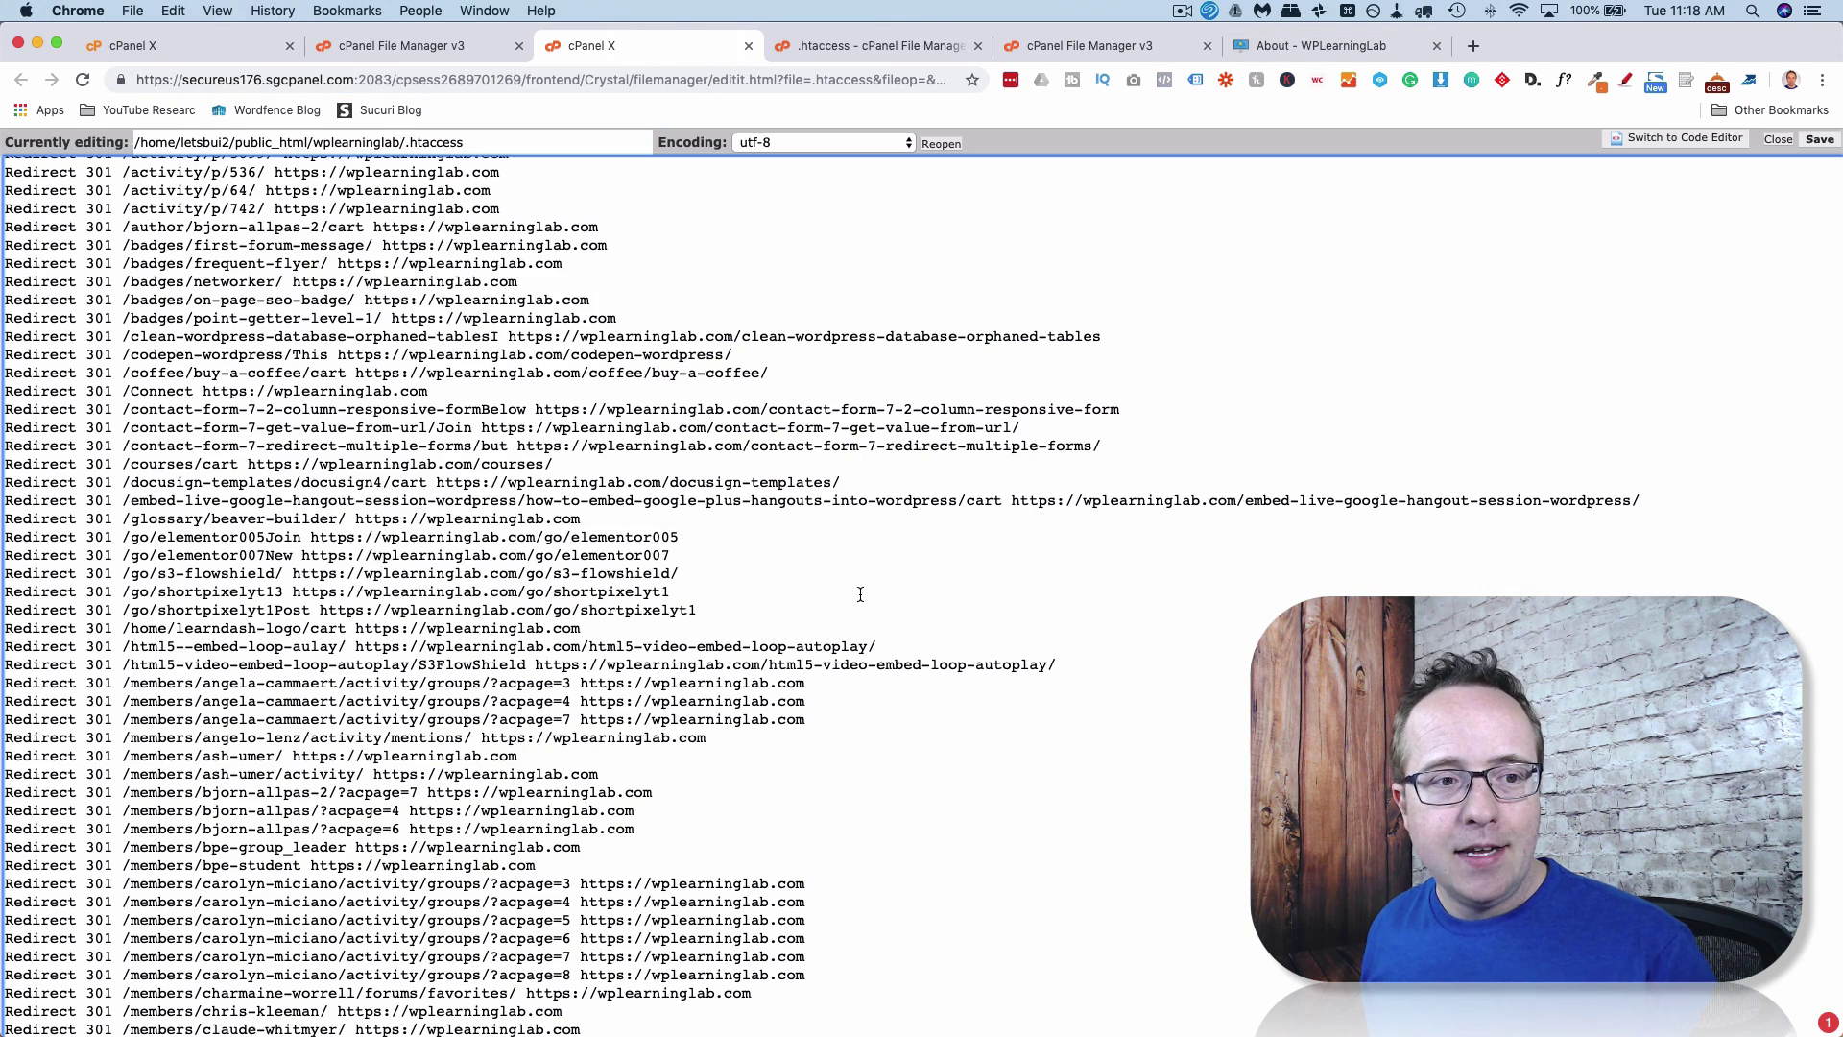
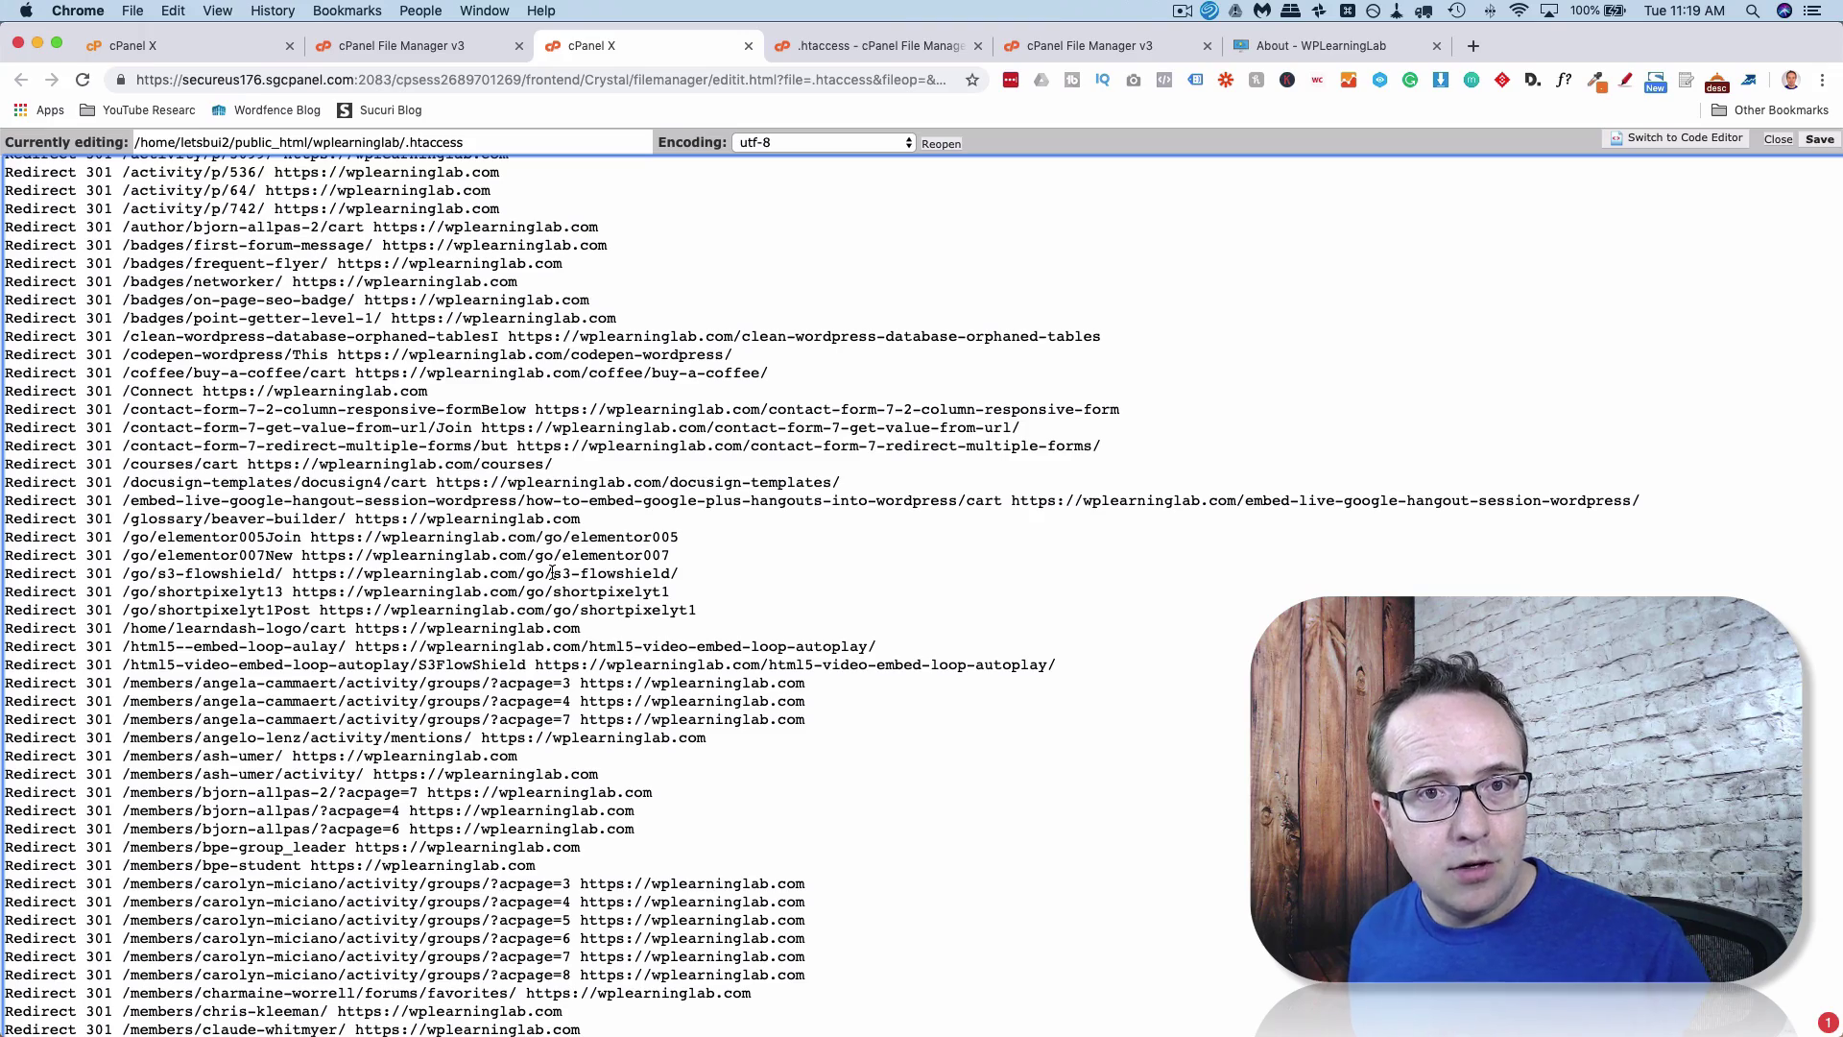
{"action": "scroll", "coordinate": [553, 573], "scroll_direction": "down", "scroll_amount": 6}
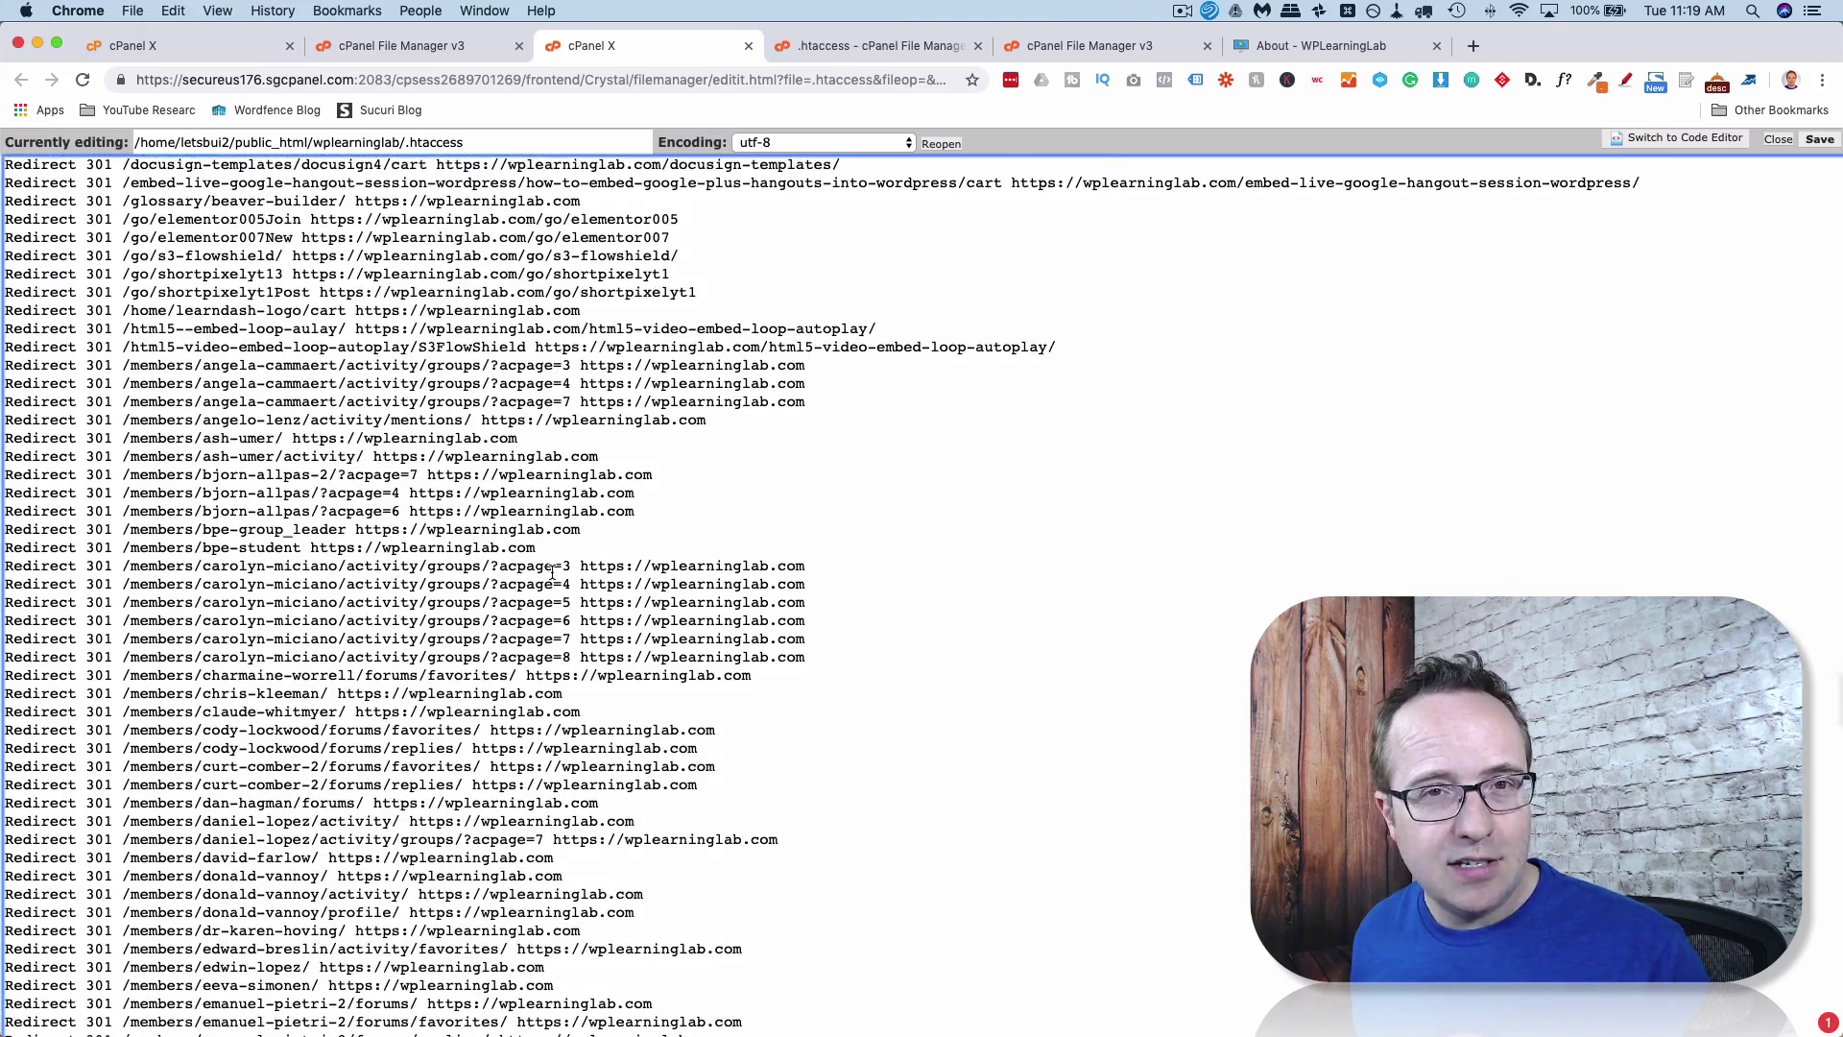
{"action": "scroll", "coordinate": [553, 573], "scroll_direction": "down", "scroll_amount": 20}
{"action": "scroll", "coordinate": [553, 573], "scroll_direction": "down", "scroll_amount": 20}
{"action": "scroll", "coordinate": [553, 573], "scroll_direction": "down", "scroll_amount": 10}
{"action": "scroll", "coordinate": [207, 465], "scroll_direction": "down", "scroll_amount": 5}
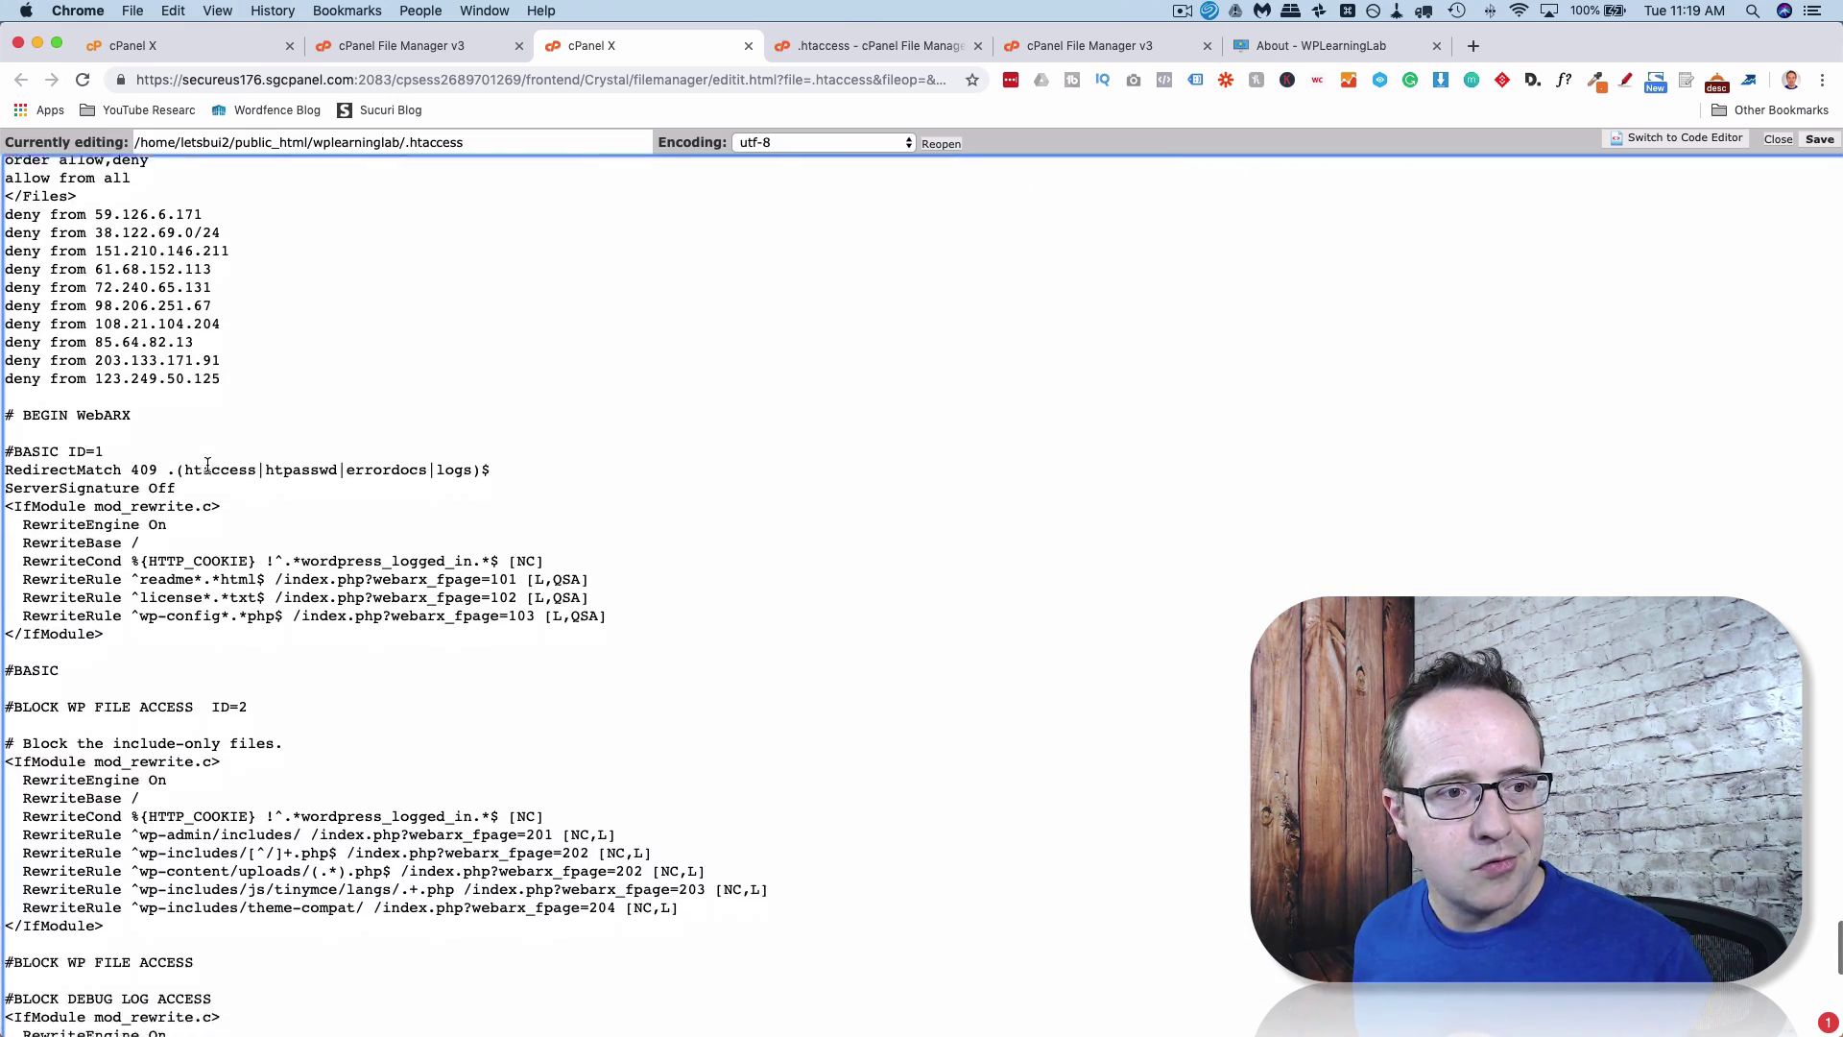
{"action": "scroll", "coordinate": [207, 465], "scroll_direction": "down", "scroll_amount": 1}
{"action": "left_click_drag", "start_coordinate": [144, 395], "coordinate": [7, 395]}
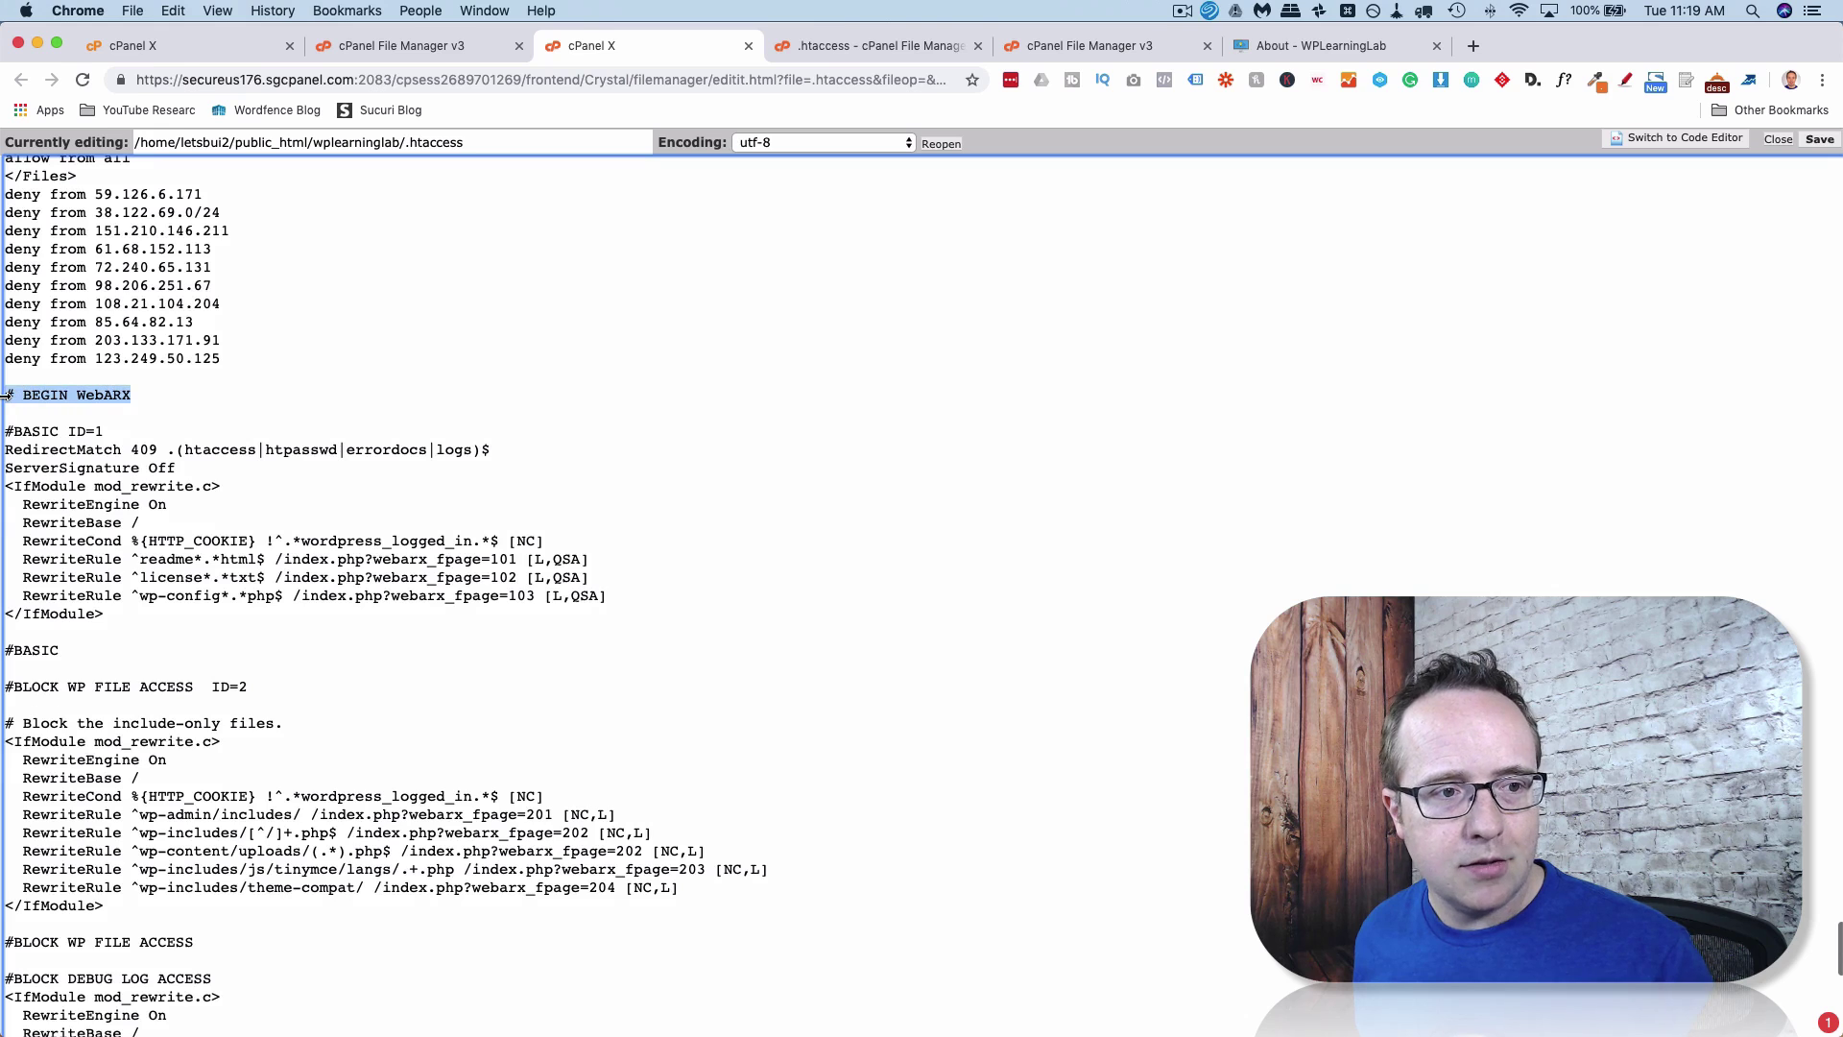
{"action": "left_click", "coordinate": [29, 395]}
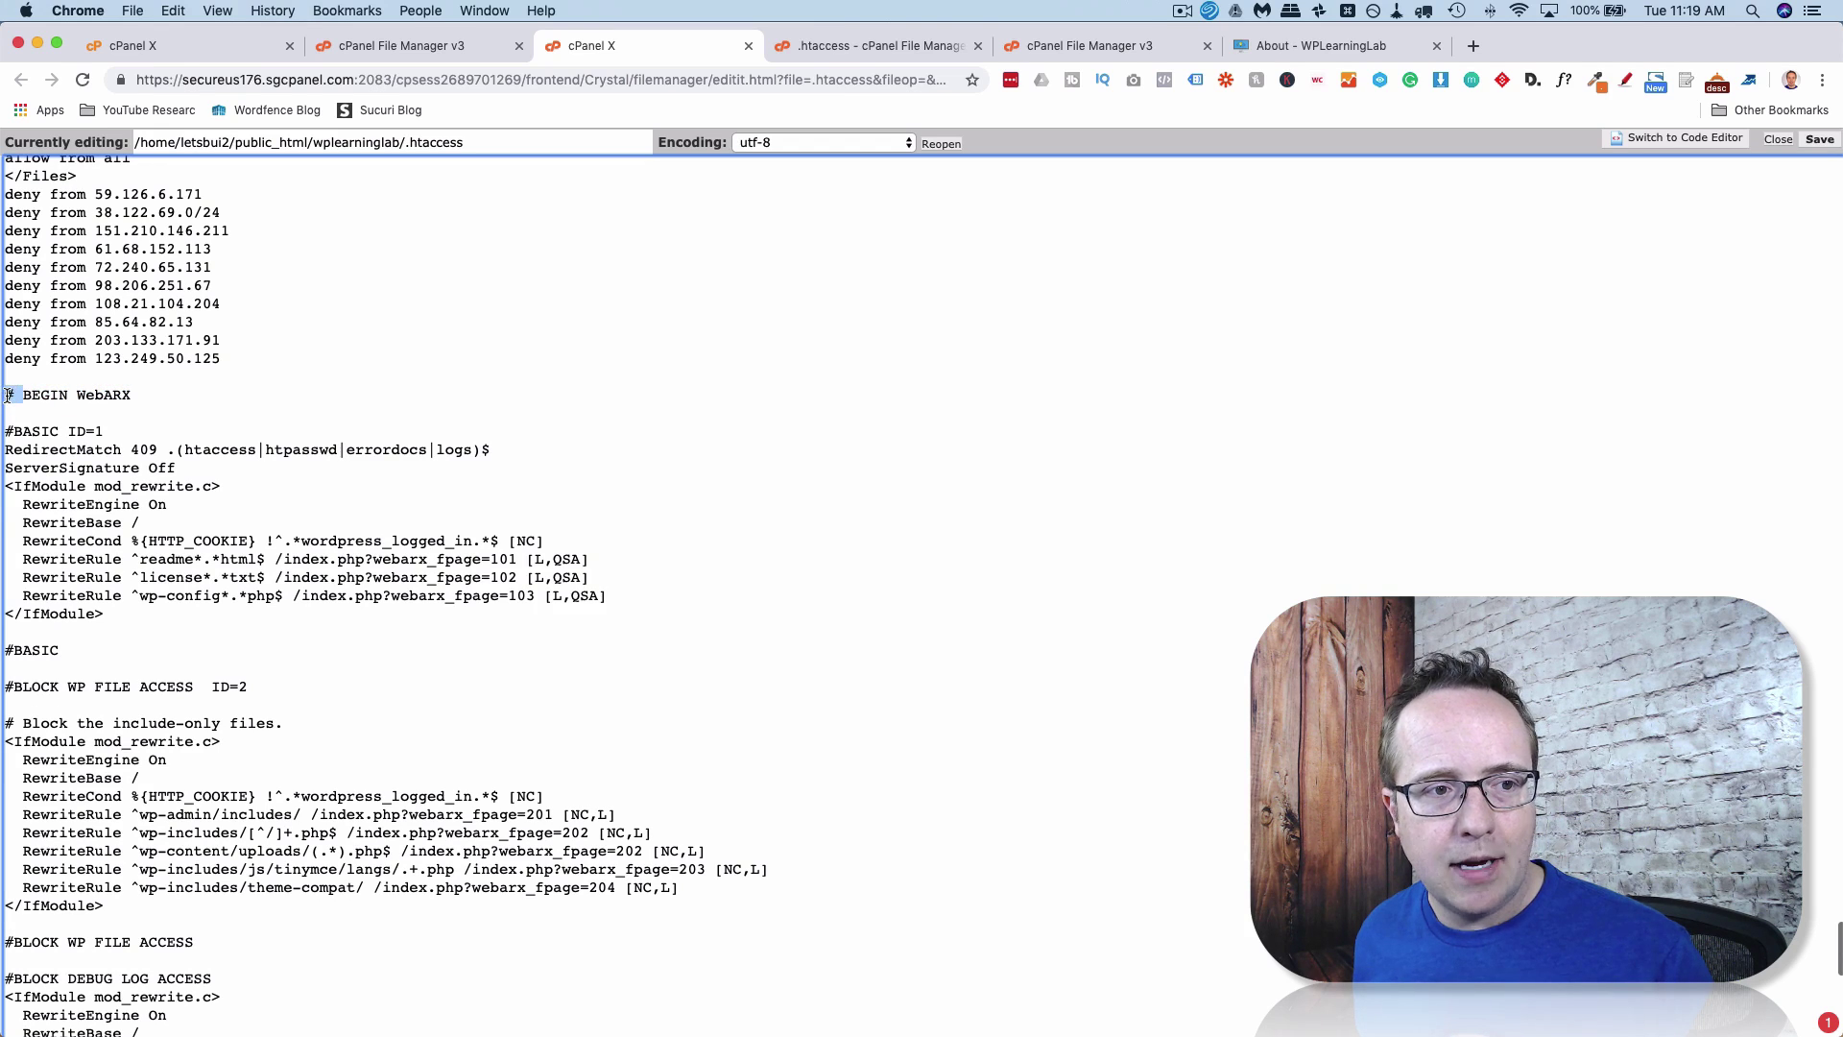
{"action": "left_click_drag", "start_coordinate": [59, 394], "coordinate": [134, 393]}
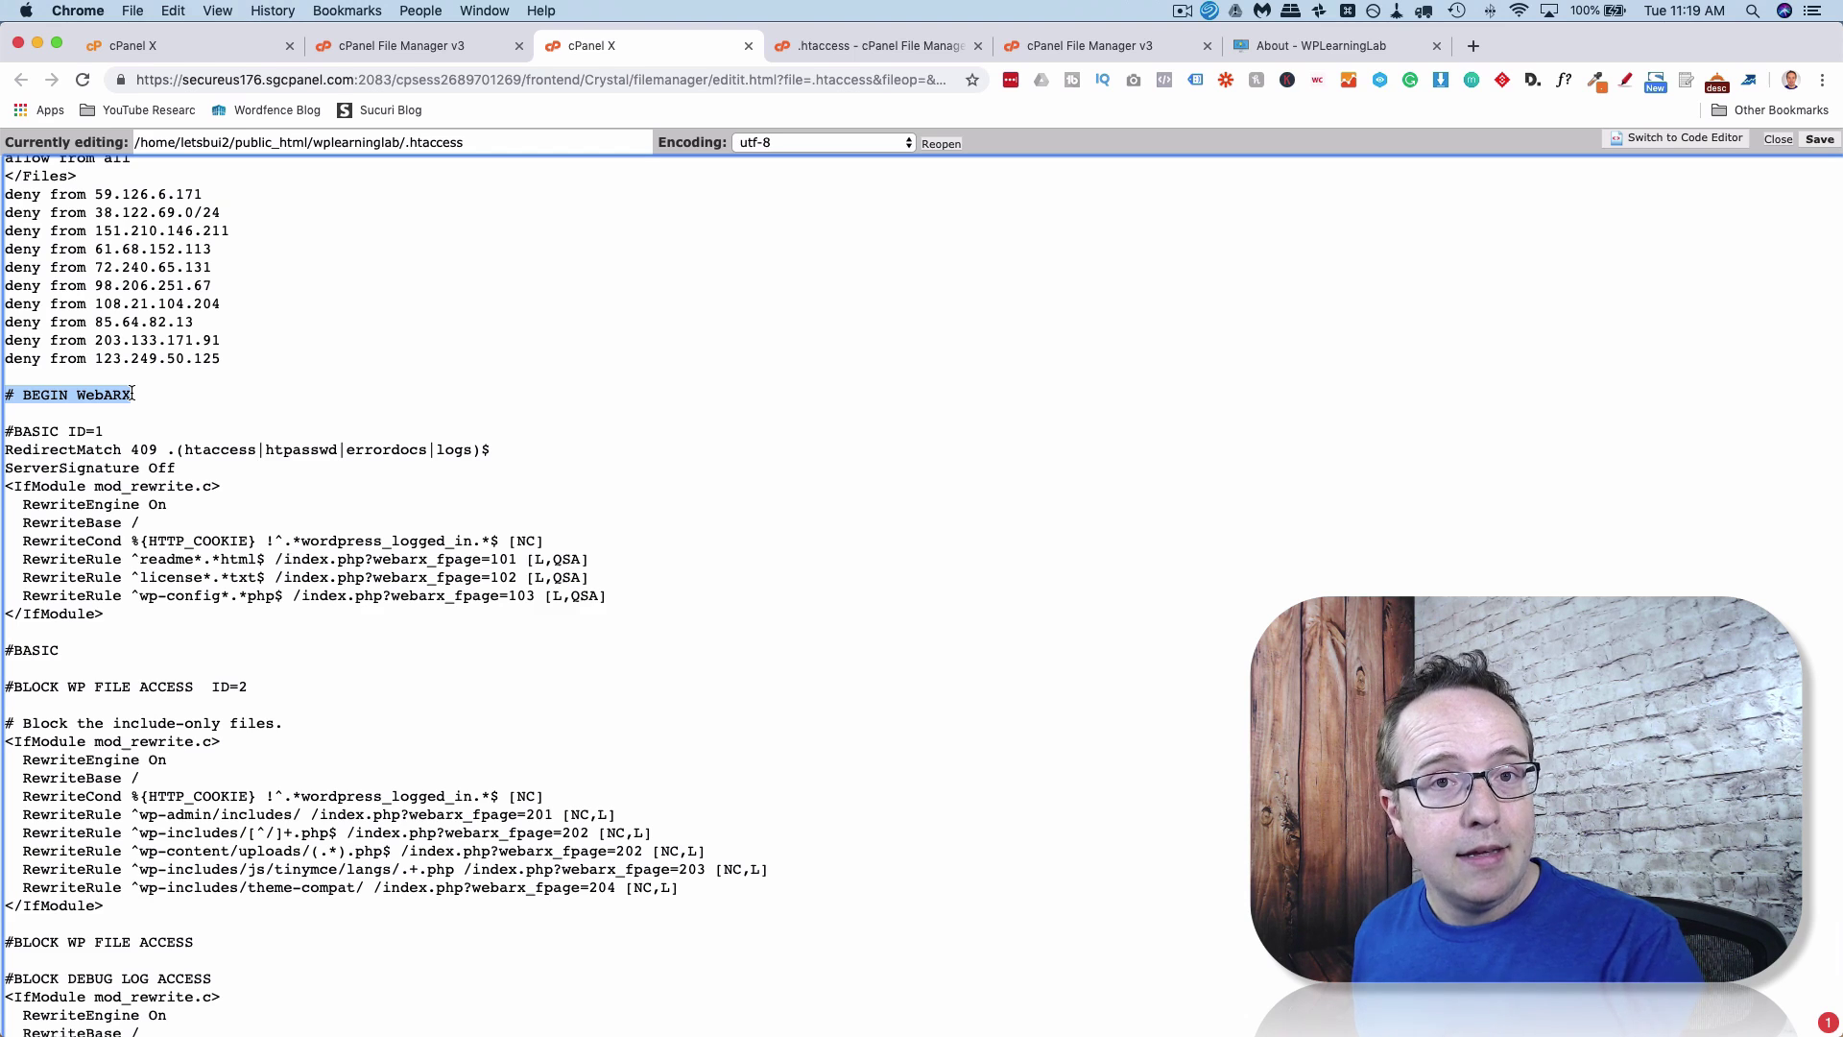
{"action": "left_click", "coordinate": [107, 422]}
Highlight the file names in the WebARX RedirectMatch 409 rule and the "BLOCK WP FILE ACCESS" heading.
{"action": "scroll", "coordinate": [107, 427], "scroll_direction": "down", "scroll_amount": 2}
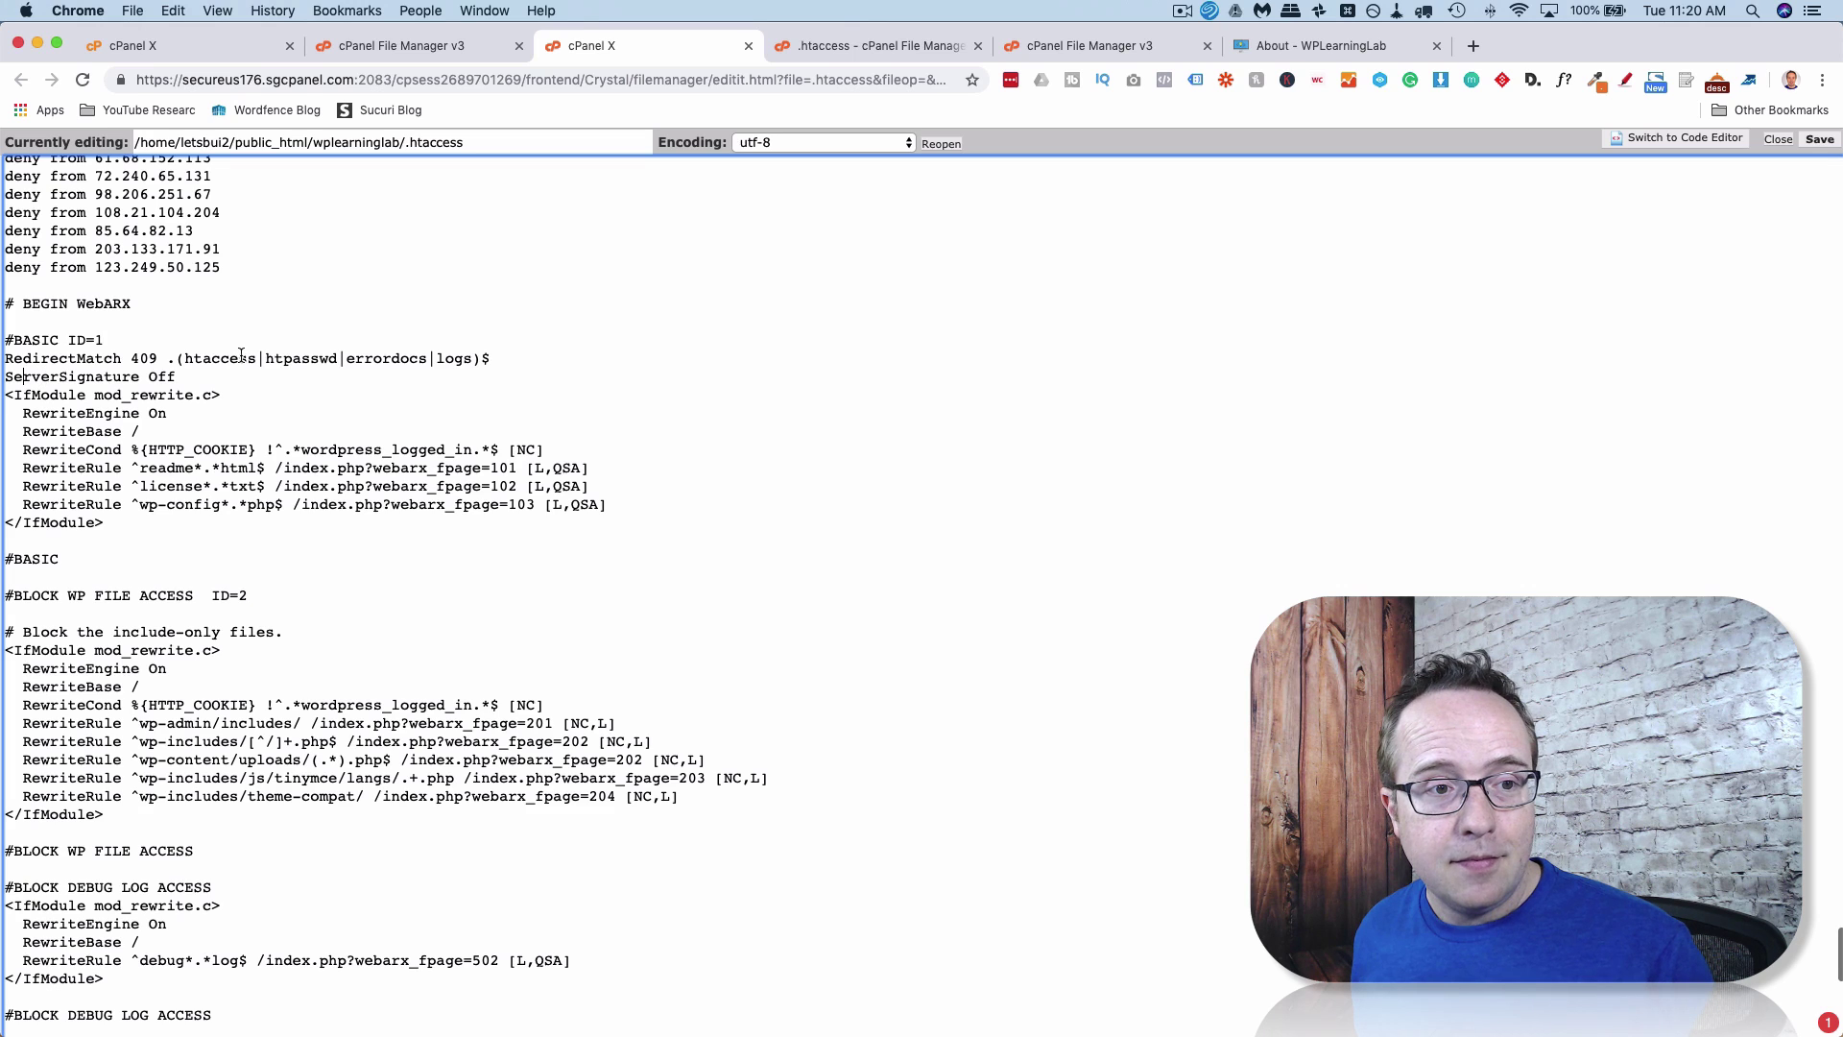
{"action": "left_click_drag", "start_coordinate": [186, 358], "coordinate": [434, 359]}
{"action": "left_click", "coordinate": [117, 373]}
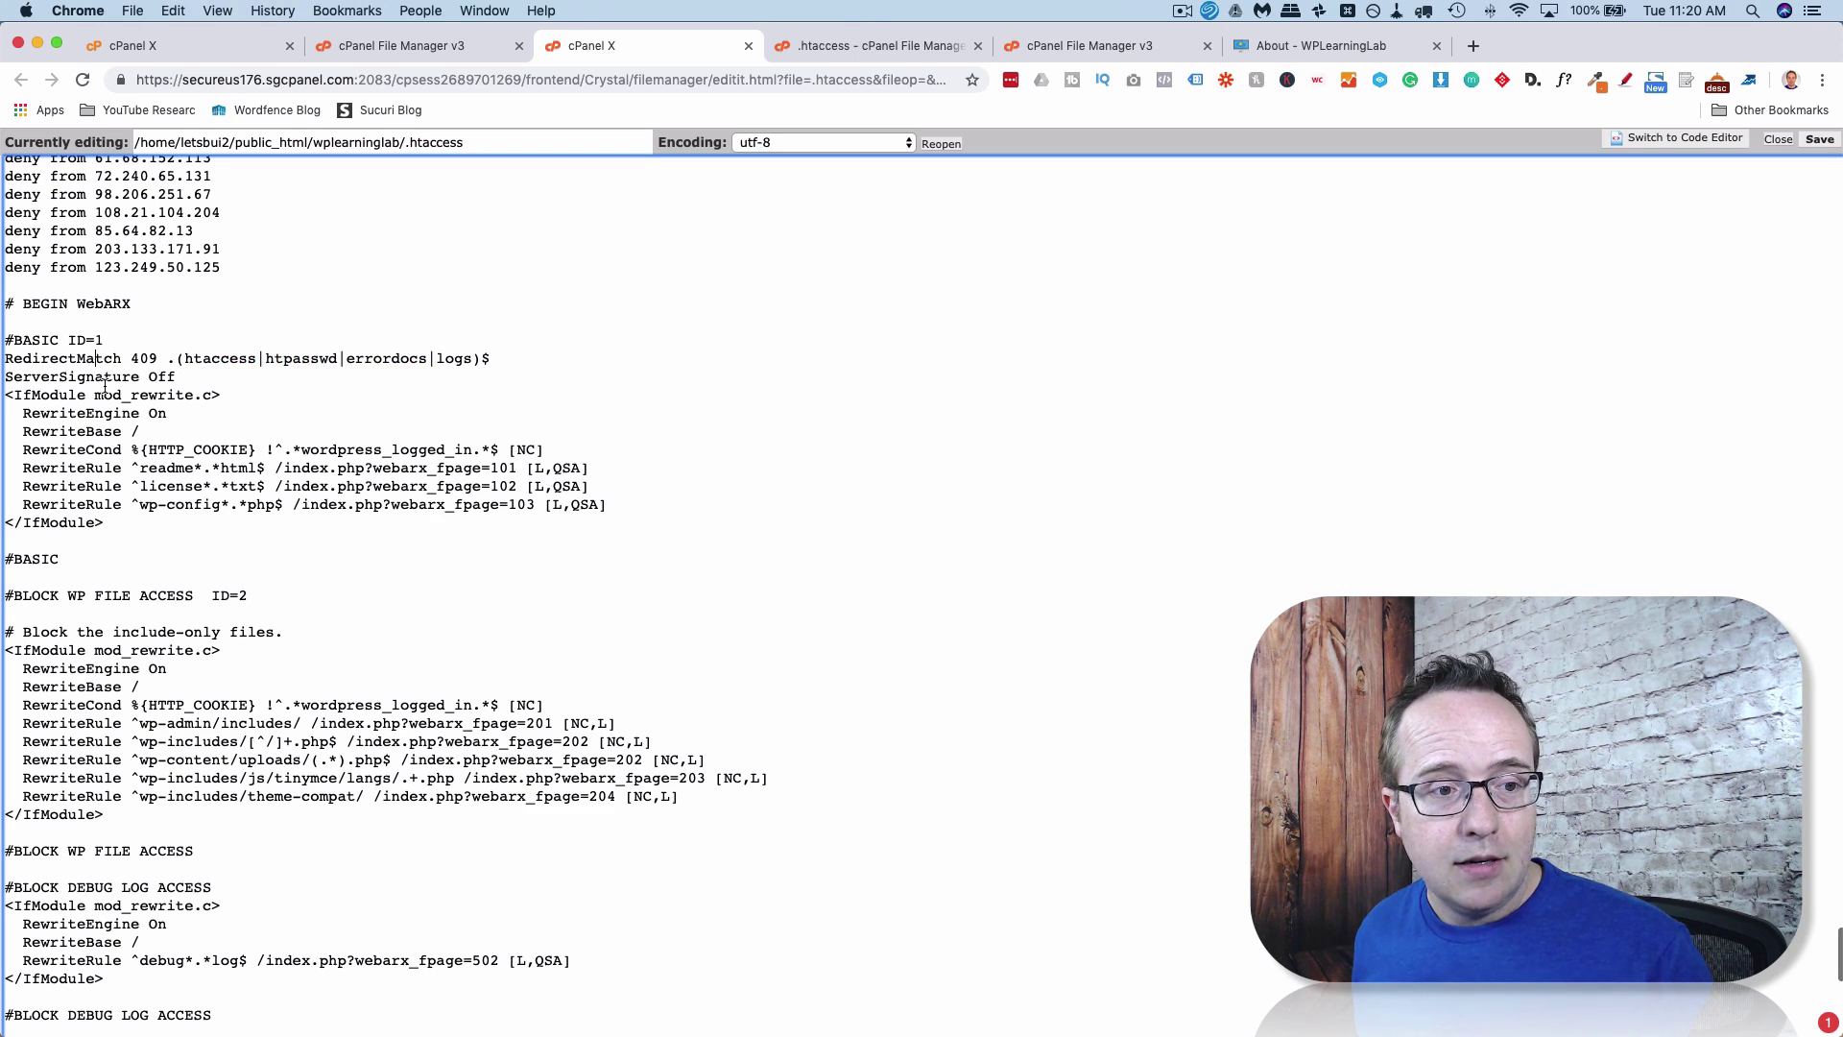
{"action": "scroll", "coordinate": [100, 380], "scroll_direction": "down", "scroll_amount": 5}
{"action": "left_click_drag", "start_coordinate": [42, 374], "coordinate": [169, 377]}
Highlight the rewrite rule that blocks debug log access and its "BLOCK DEBUG LOG ACCESS" heading.
{"action": "scroll", "coordinate": [100, 403], "scroll_direction": "down", "scroll_amount": 6}
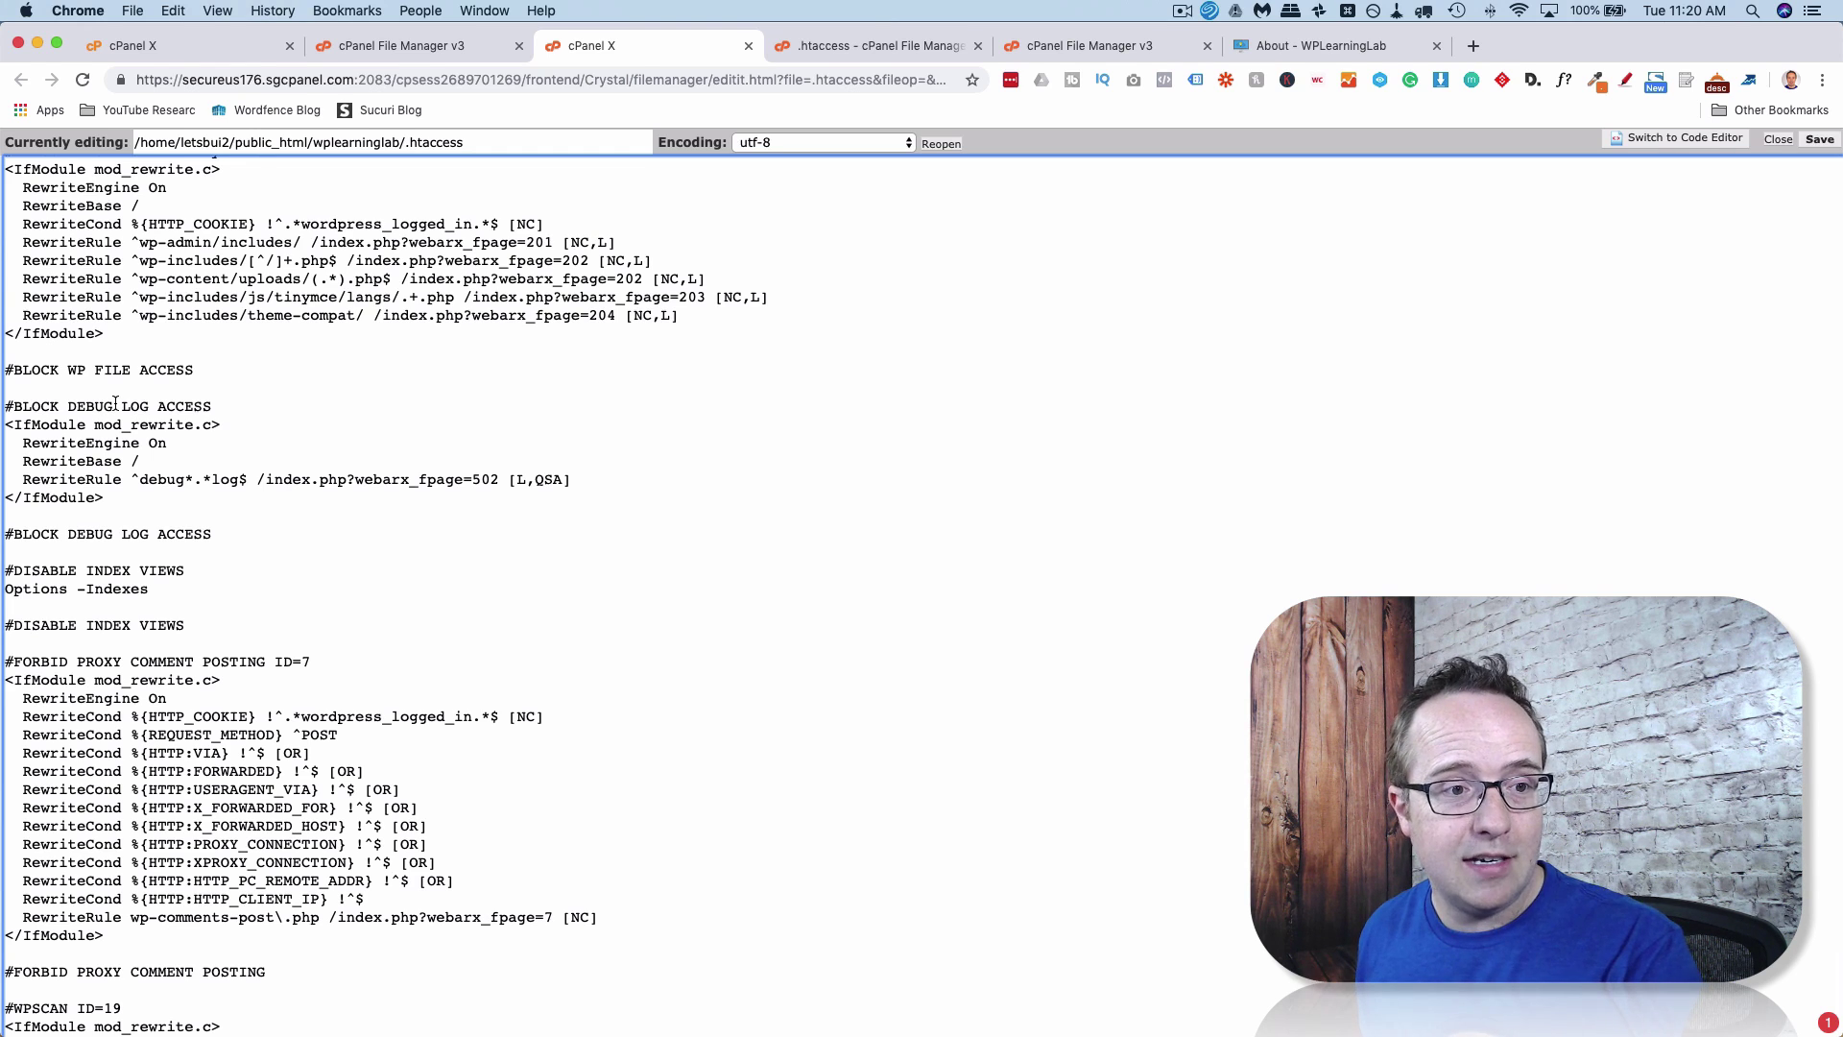
{"action": "scroll", "coordinate": [93, 425], "scroll_direction": "down", "scroll_amount": 2}
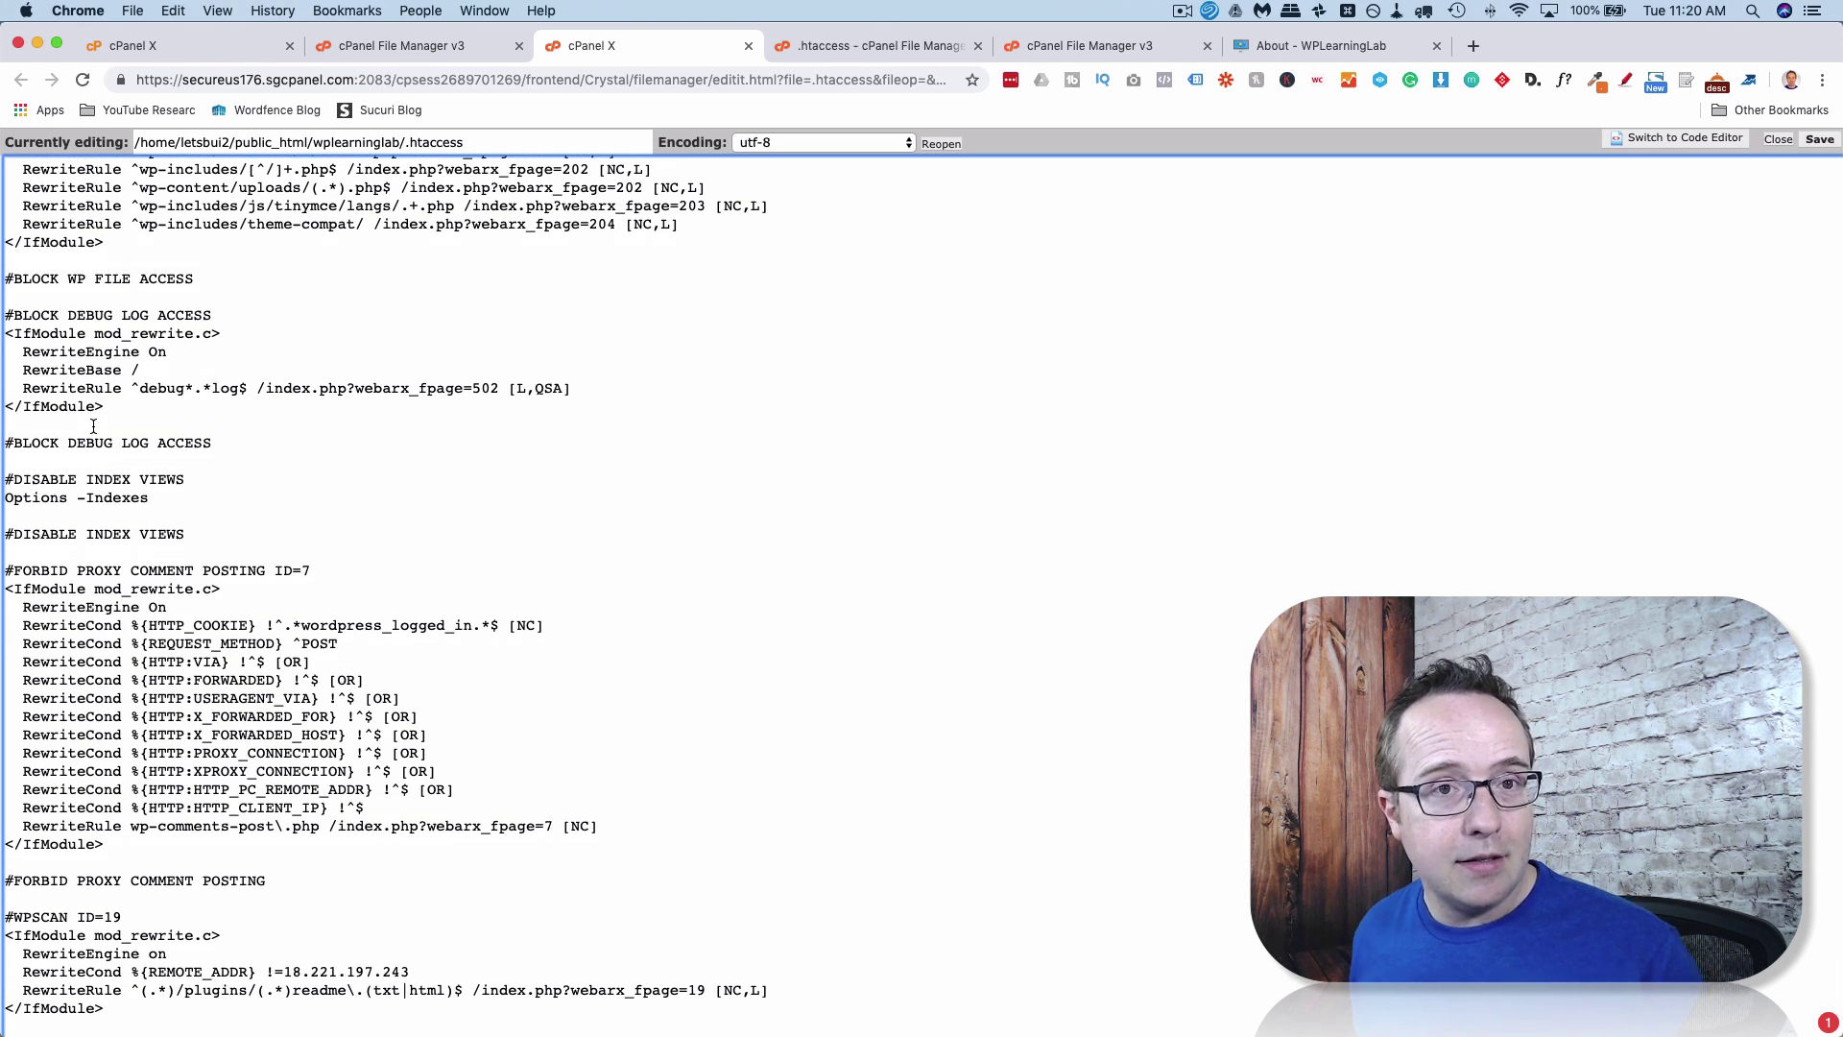
{"action": "left_click_drag", "start_coordinate": [573, 389], "coordinate": [8, 333]}
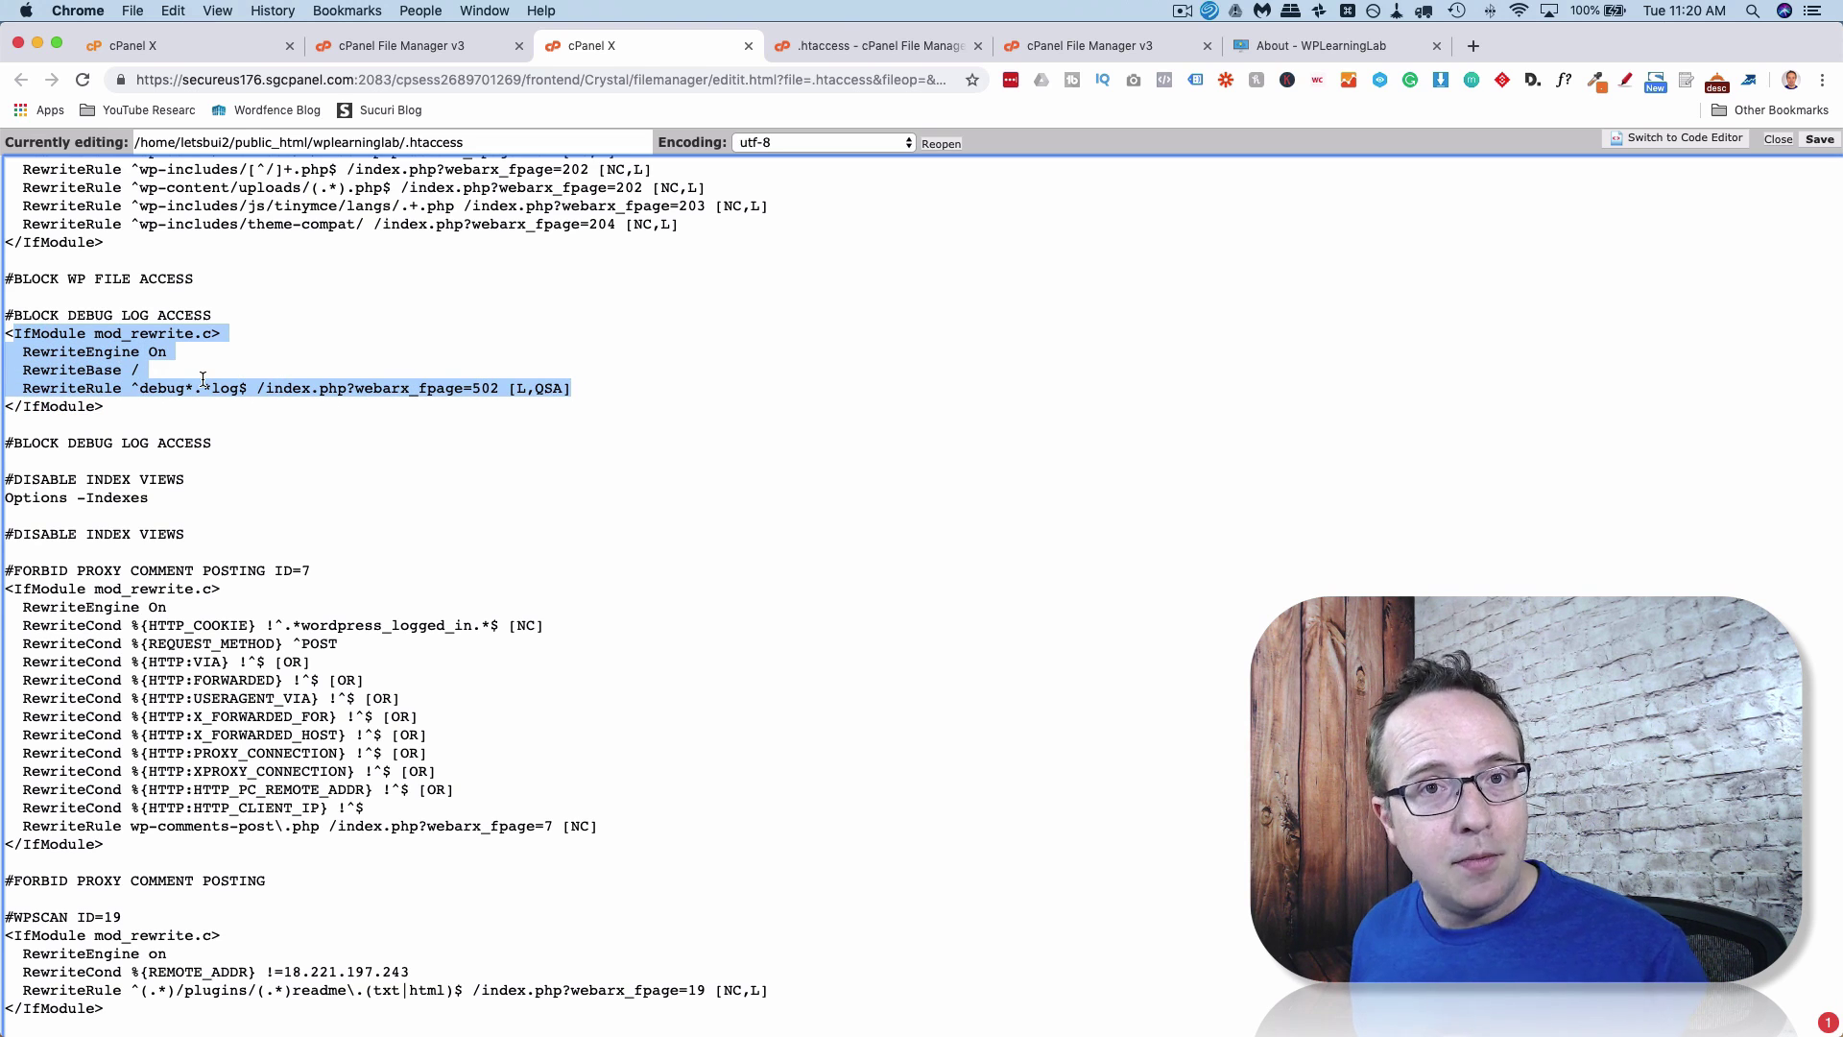
{"action": "left_click_drag", "start_coordinate": [49, 315], "coordinate": [139, 310]}
Highlight the "DISABLE INDEX VIEWS" and "FORBID PROXY COMMENT POSTING" headings and the WPSCAN rule block.
{"action": "scroll", "coordinate": [145, 343], "scroll_direction": "down", "scroll_amount": 3}
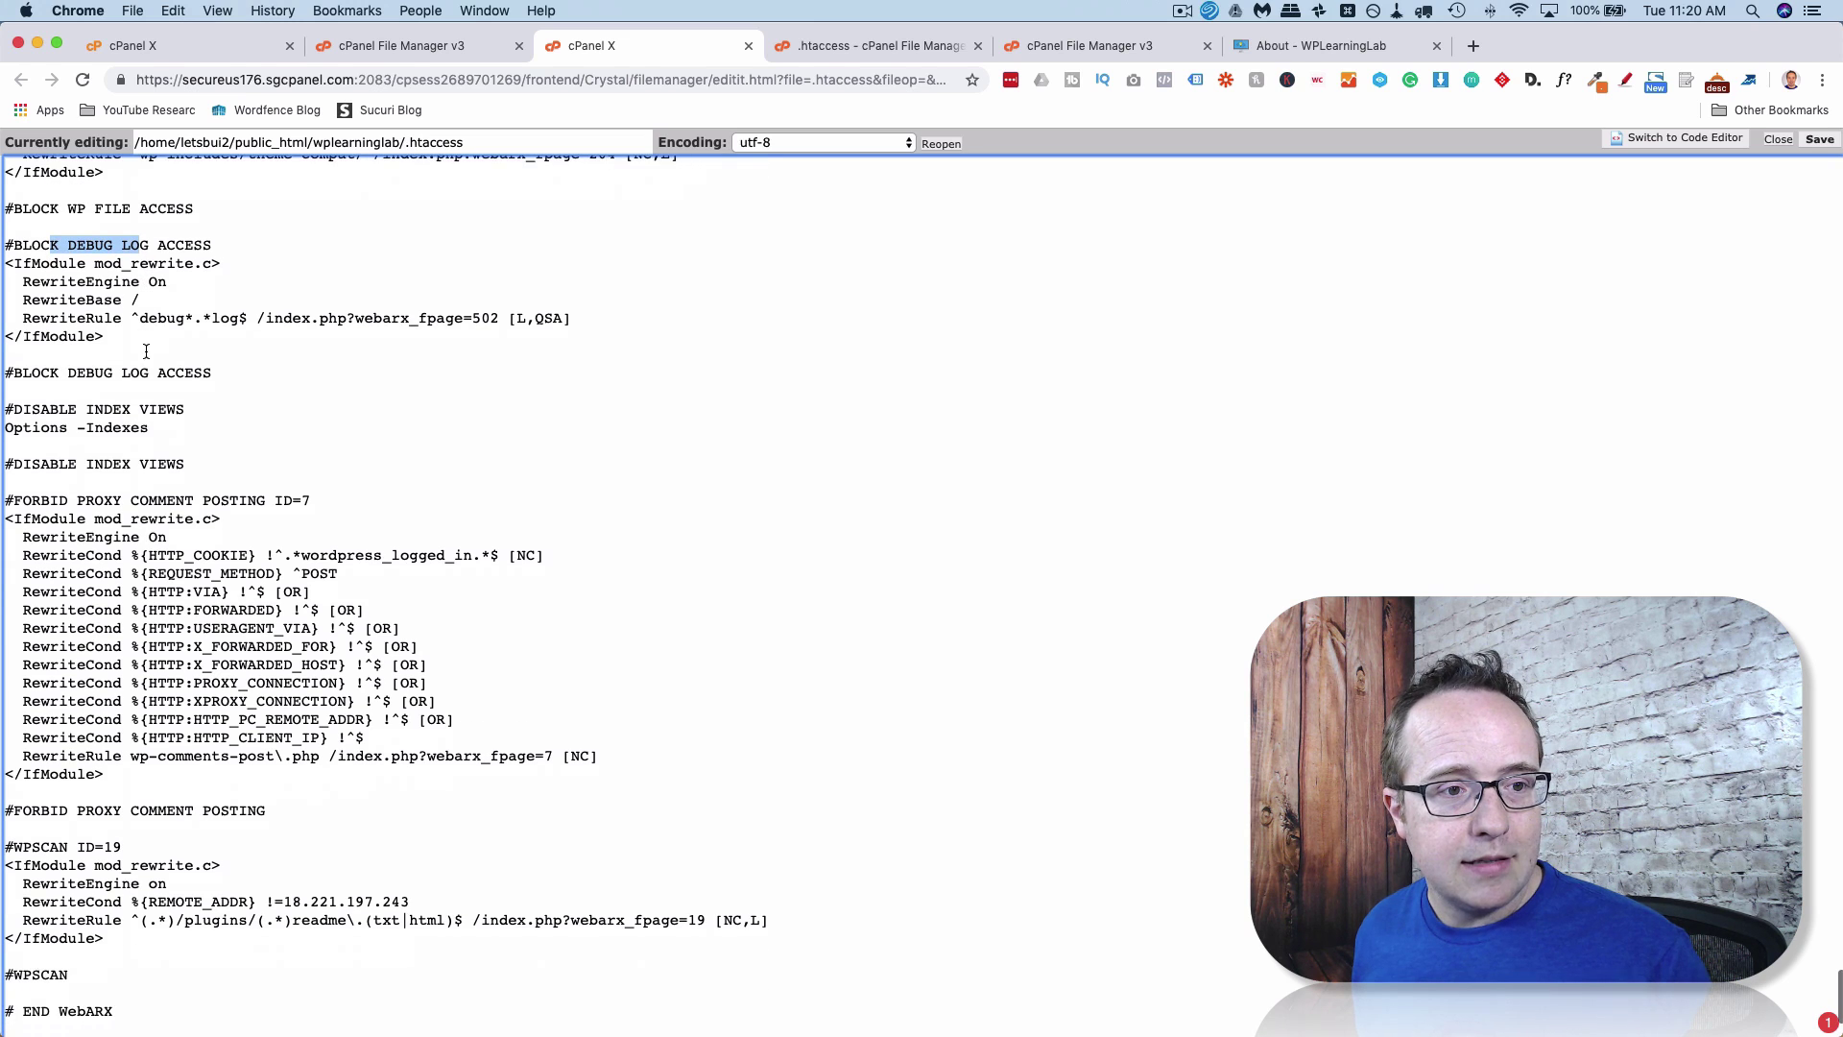
{"action": "left_click_drag", "start_coordinate": [192, 410], "coordinate": [14, 410]}
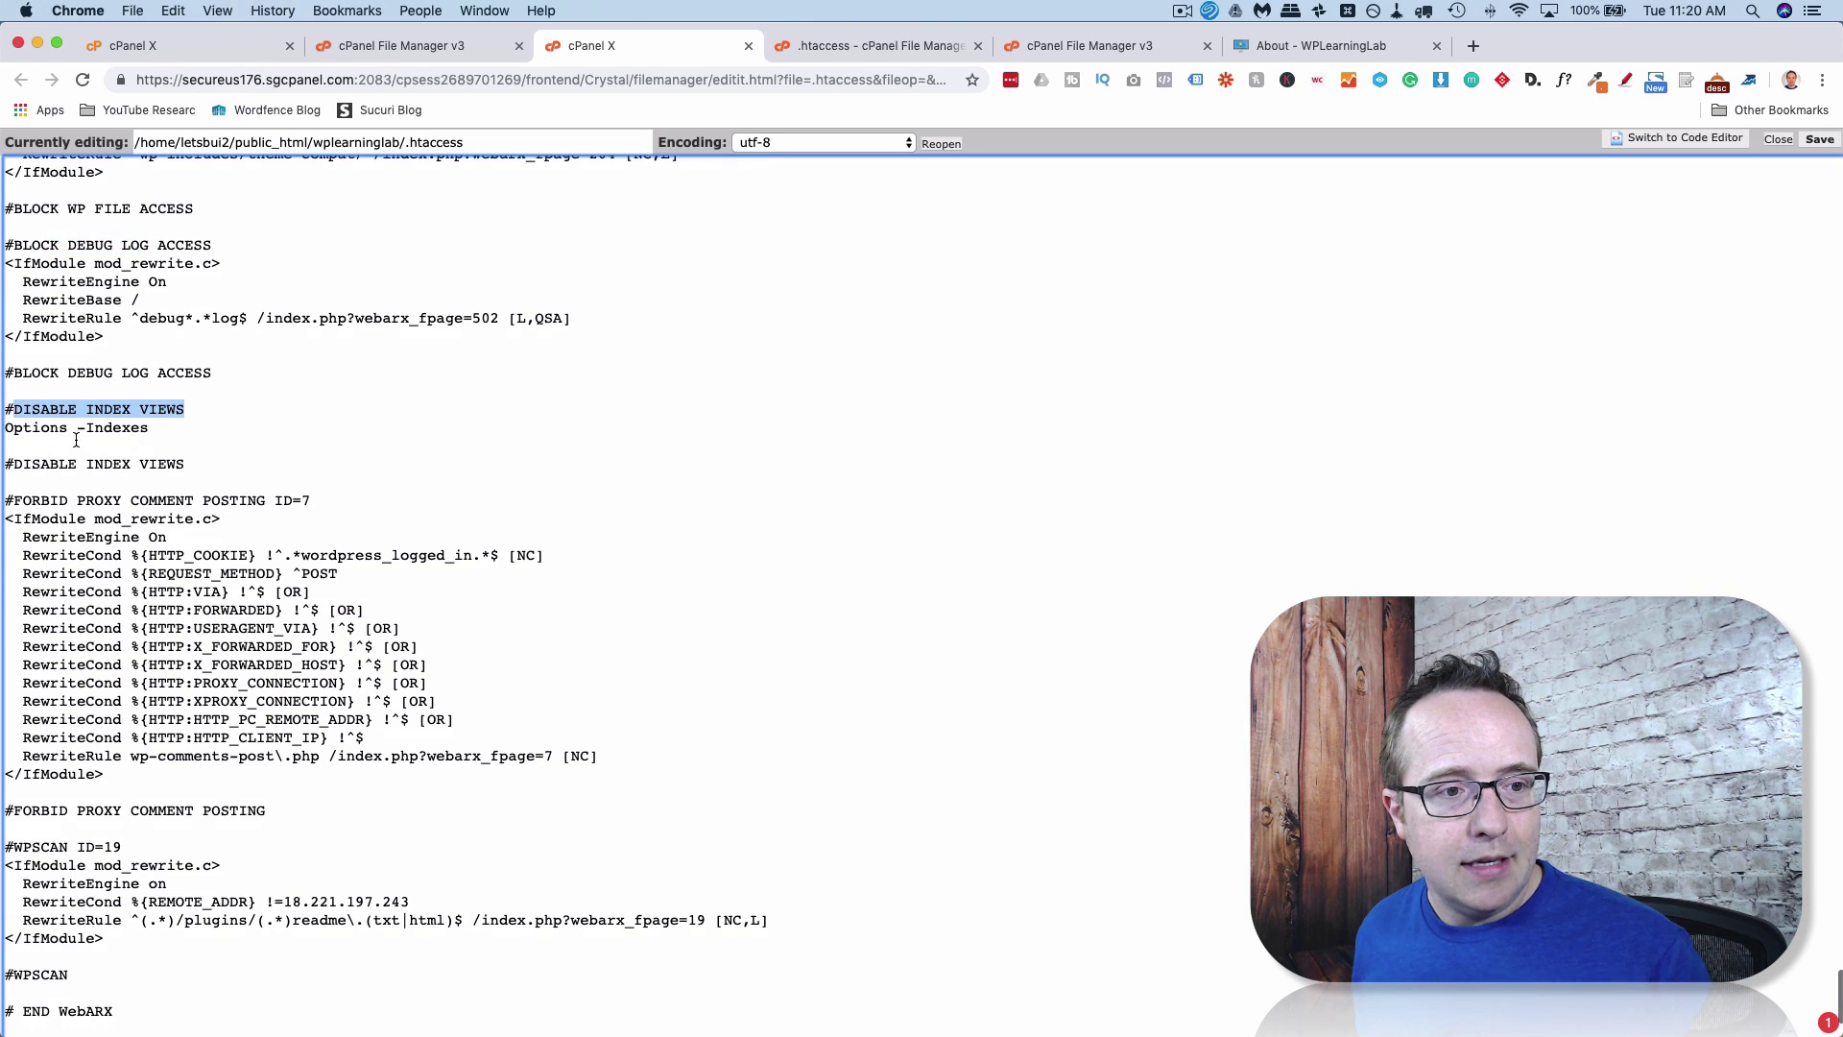
{"action": "left_click_drag", "start_coordinate": [8, 501], "coordinate": [265, 500]}
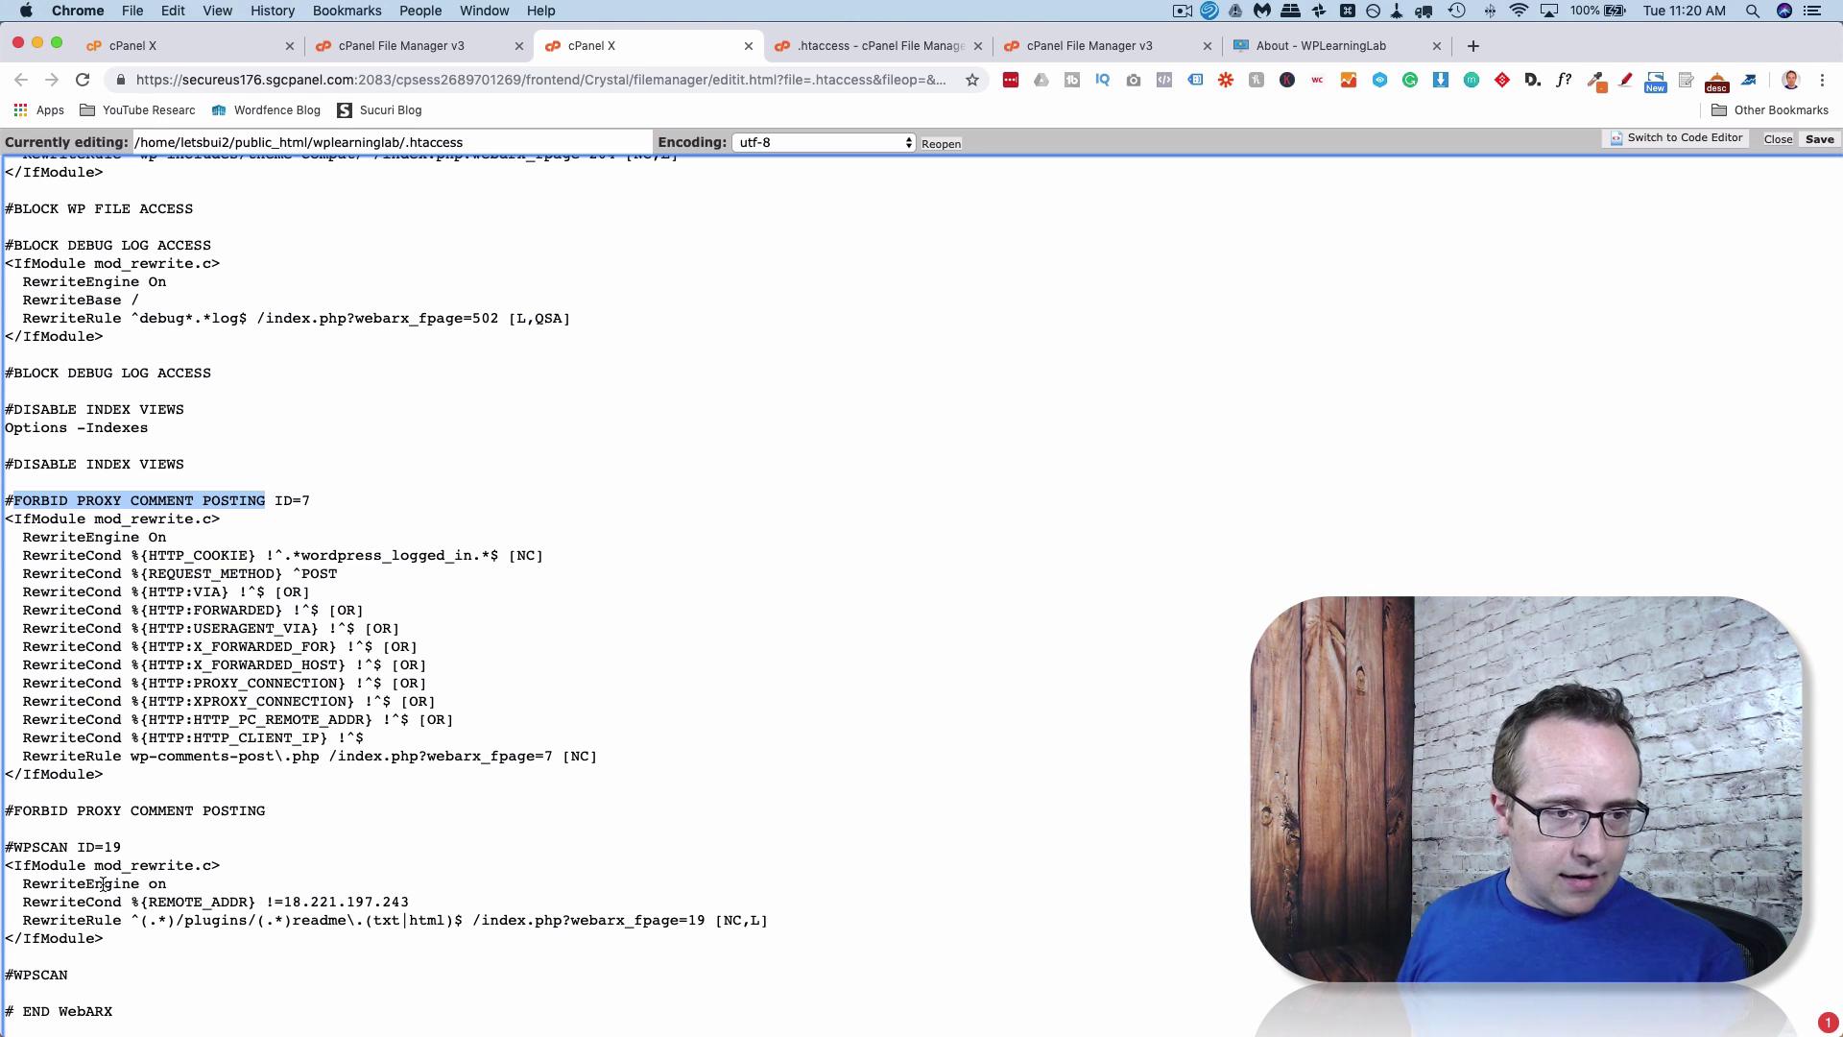
{"action": "left_click", "coordinate": [15, 847]}
{"action": "left_click_drag", "start_coordinate": [15, 847], "coordinate": [169, 963]}
{"action": "left_click", "coordinate": [169, 963]}
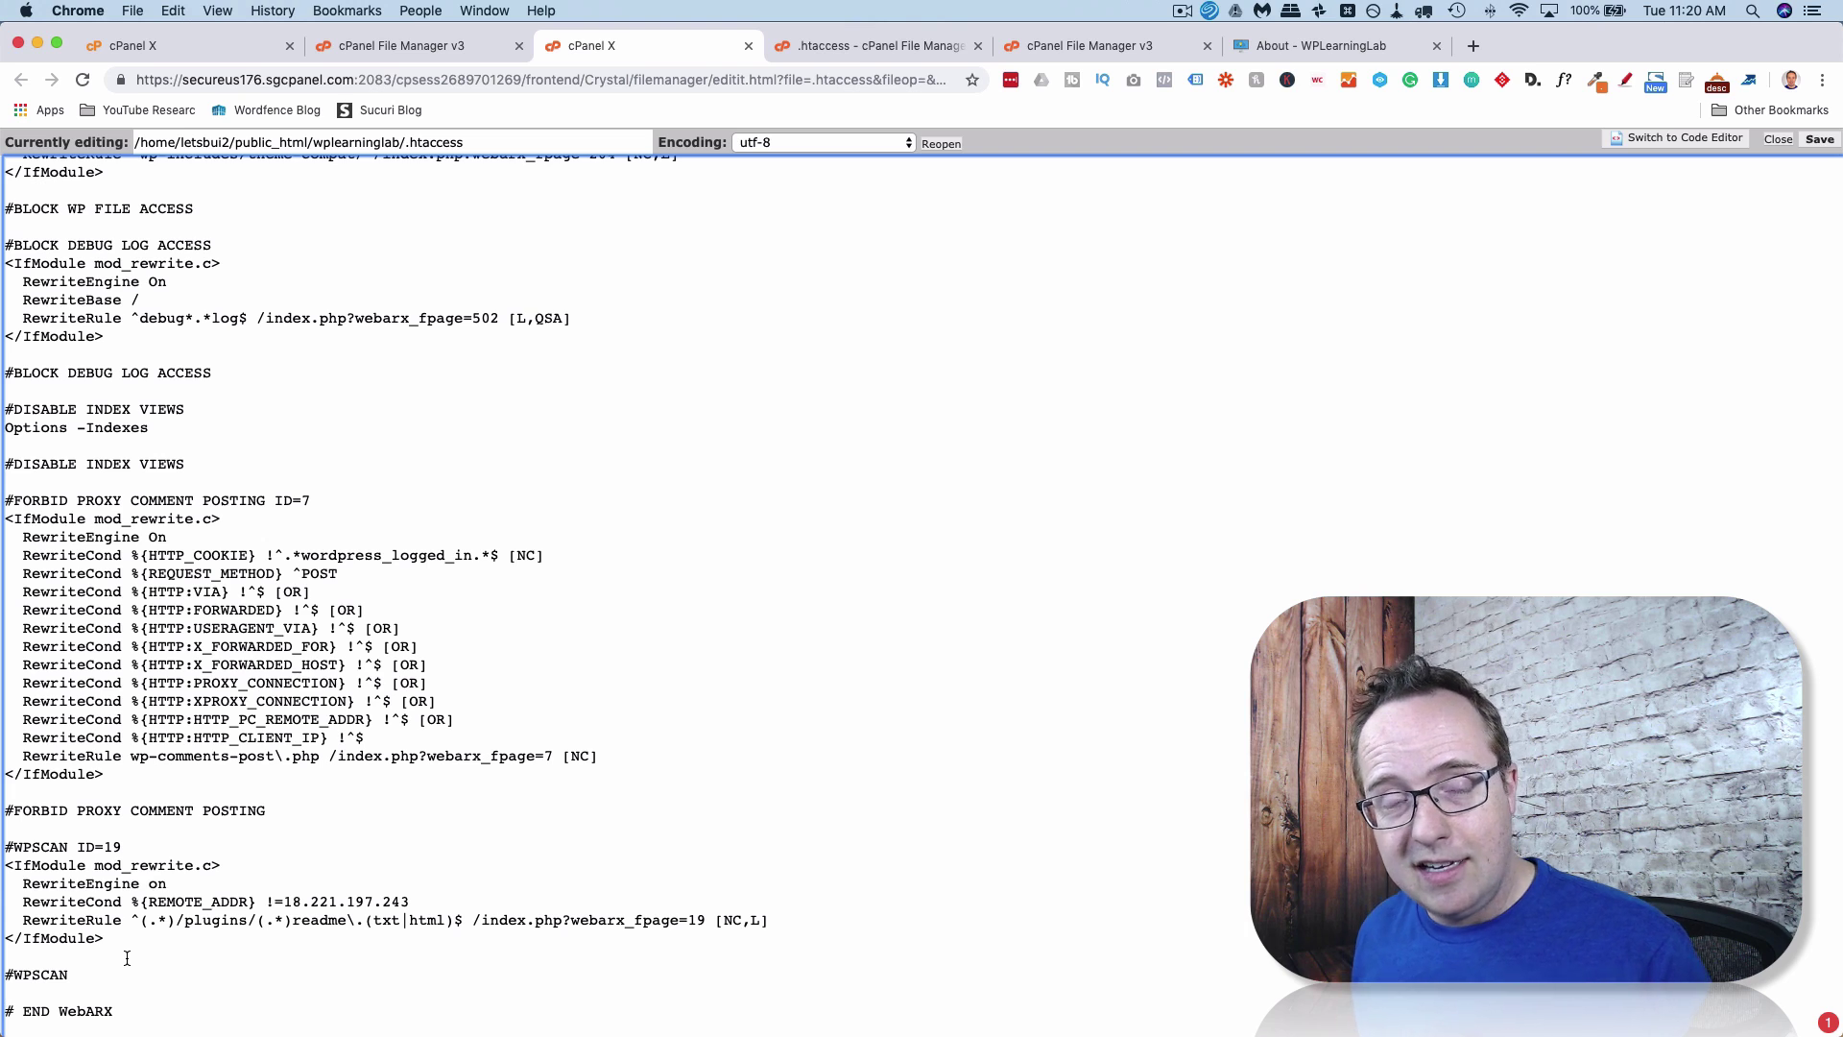
{"action": "key", "text": "Down"}
{"action": "key", "text": "Down"}
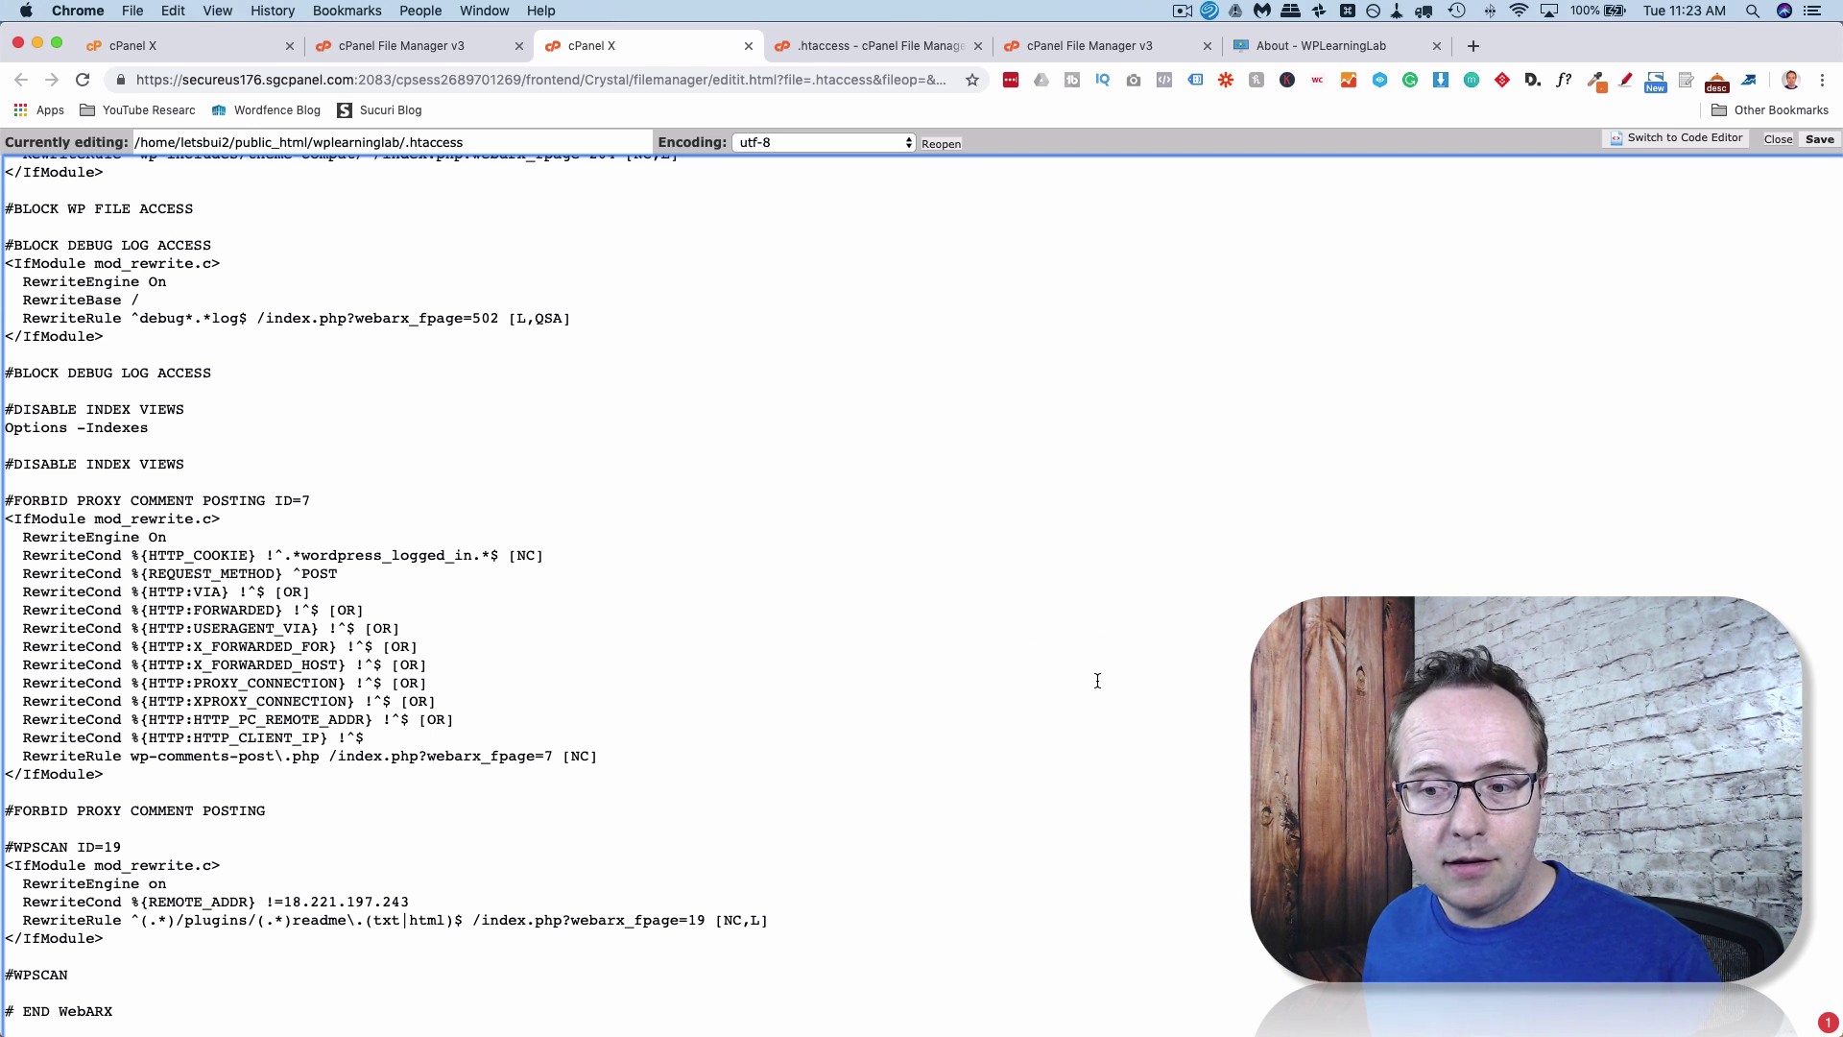
Return to the beginning of the .htaccess file and highlight "BEGIN WP Rocket" in the opening comment.
{"action": "scroll", "coordinate": [1085, 672], "scroll_direction": "down", "scroll_amount": 15}
{"action": "scroll", "coordinate": [1789, 470], "scroll_direction": "up", "scroll_amount": 10}
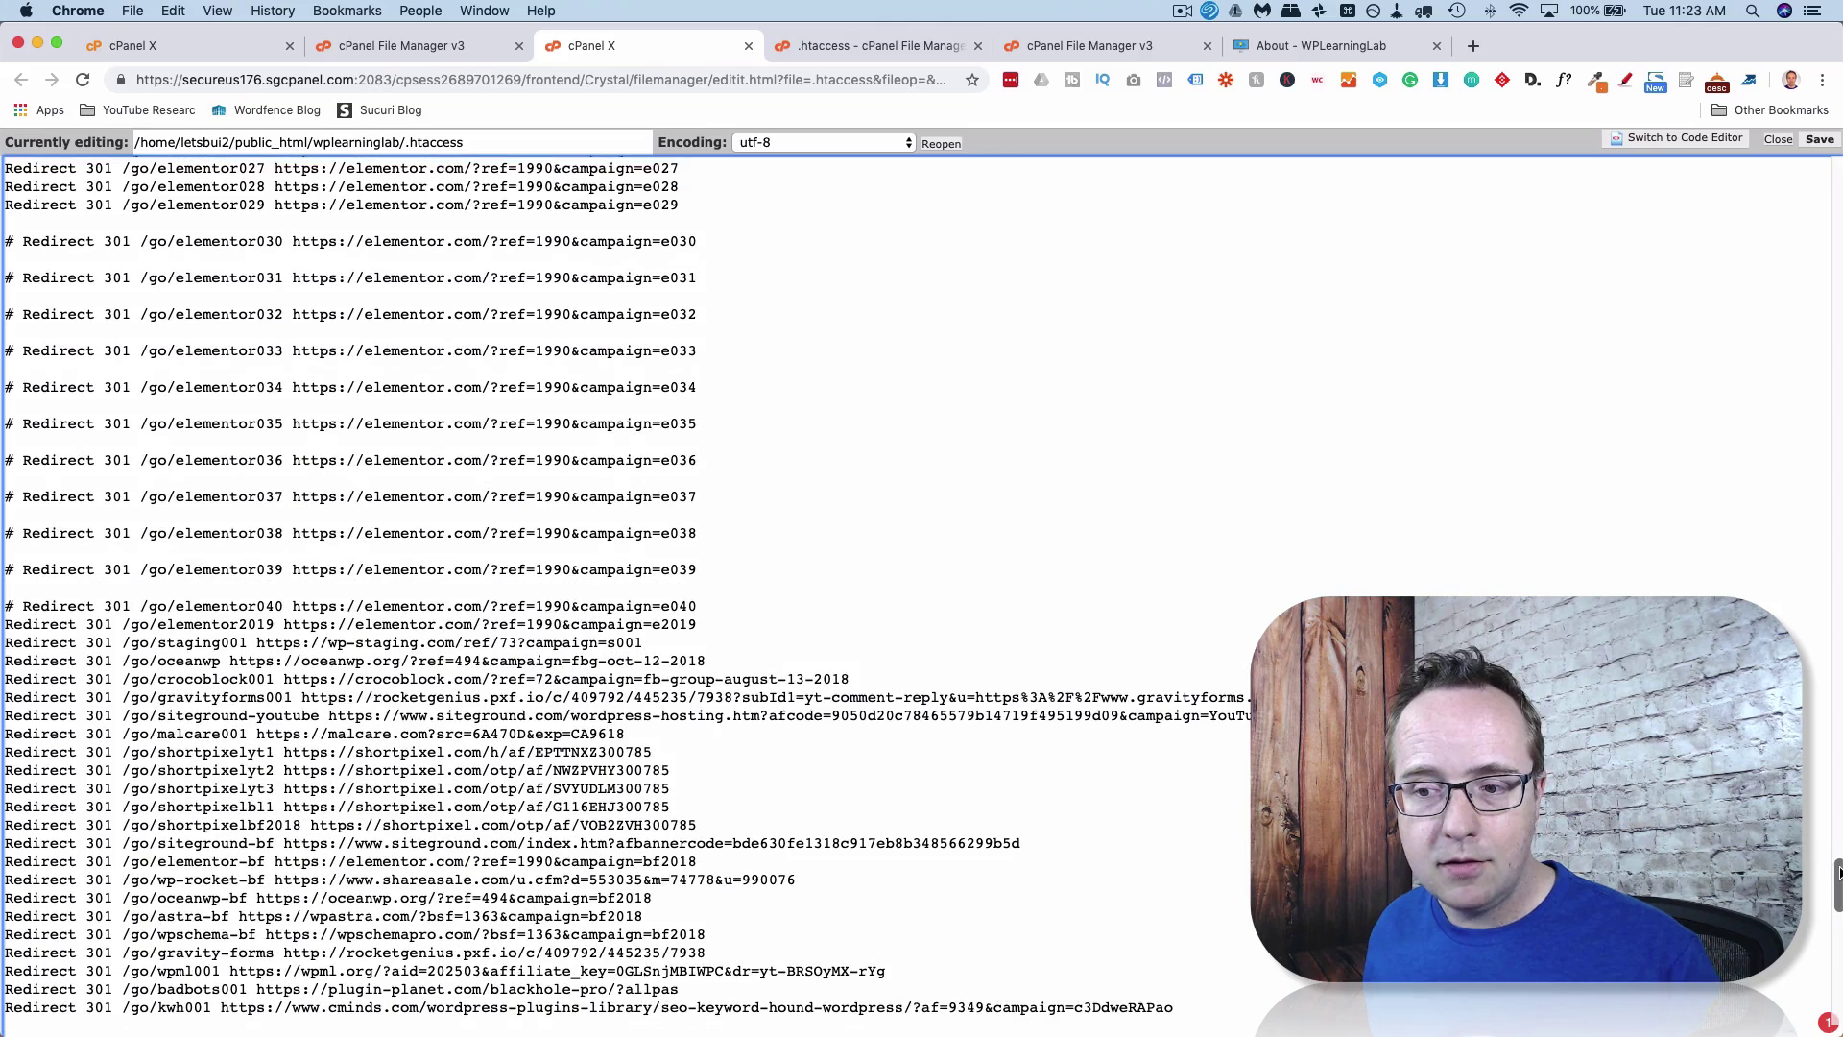
{"action": "scroll", "coordinate": [1789, 463], "scroll_direction": "up", "scroll_amount": 20}
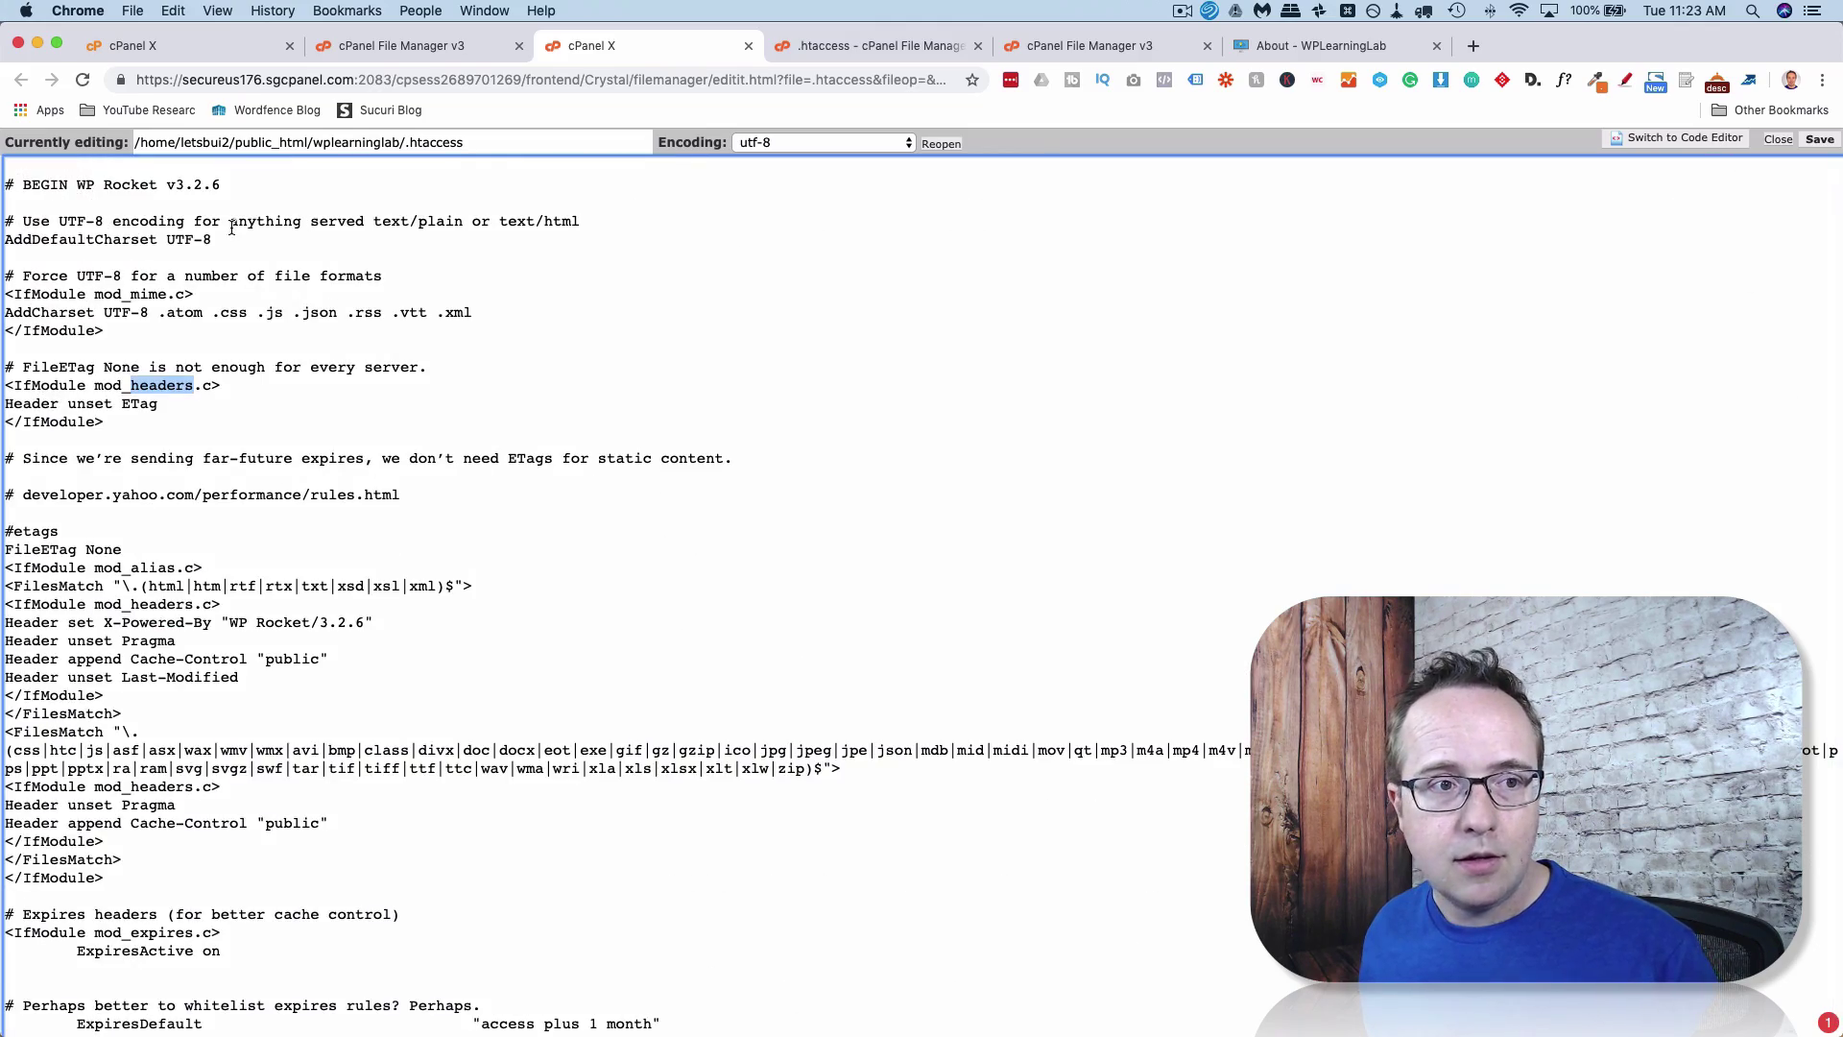
{"action": "double_click", "coordinate": [116, 187]}
{"action": "left_click_drag", "start_coordinate": [116, 186], "coordinate": [61, 181]}
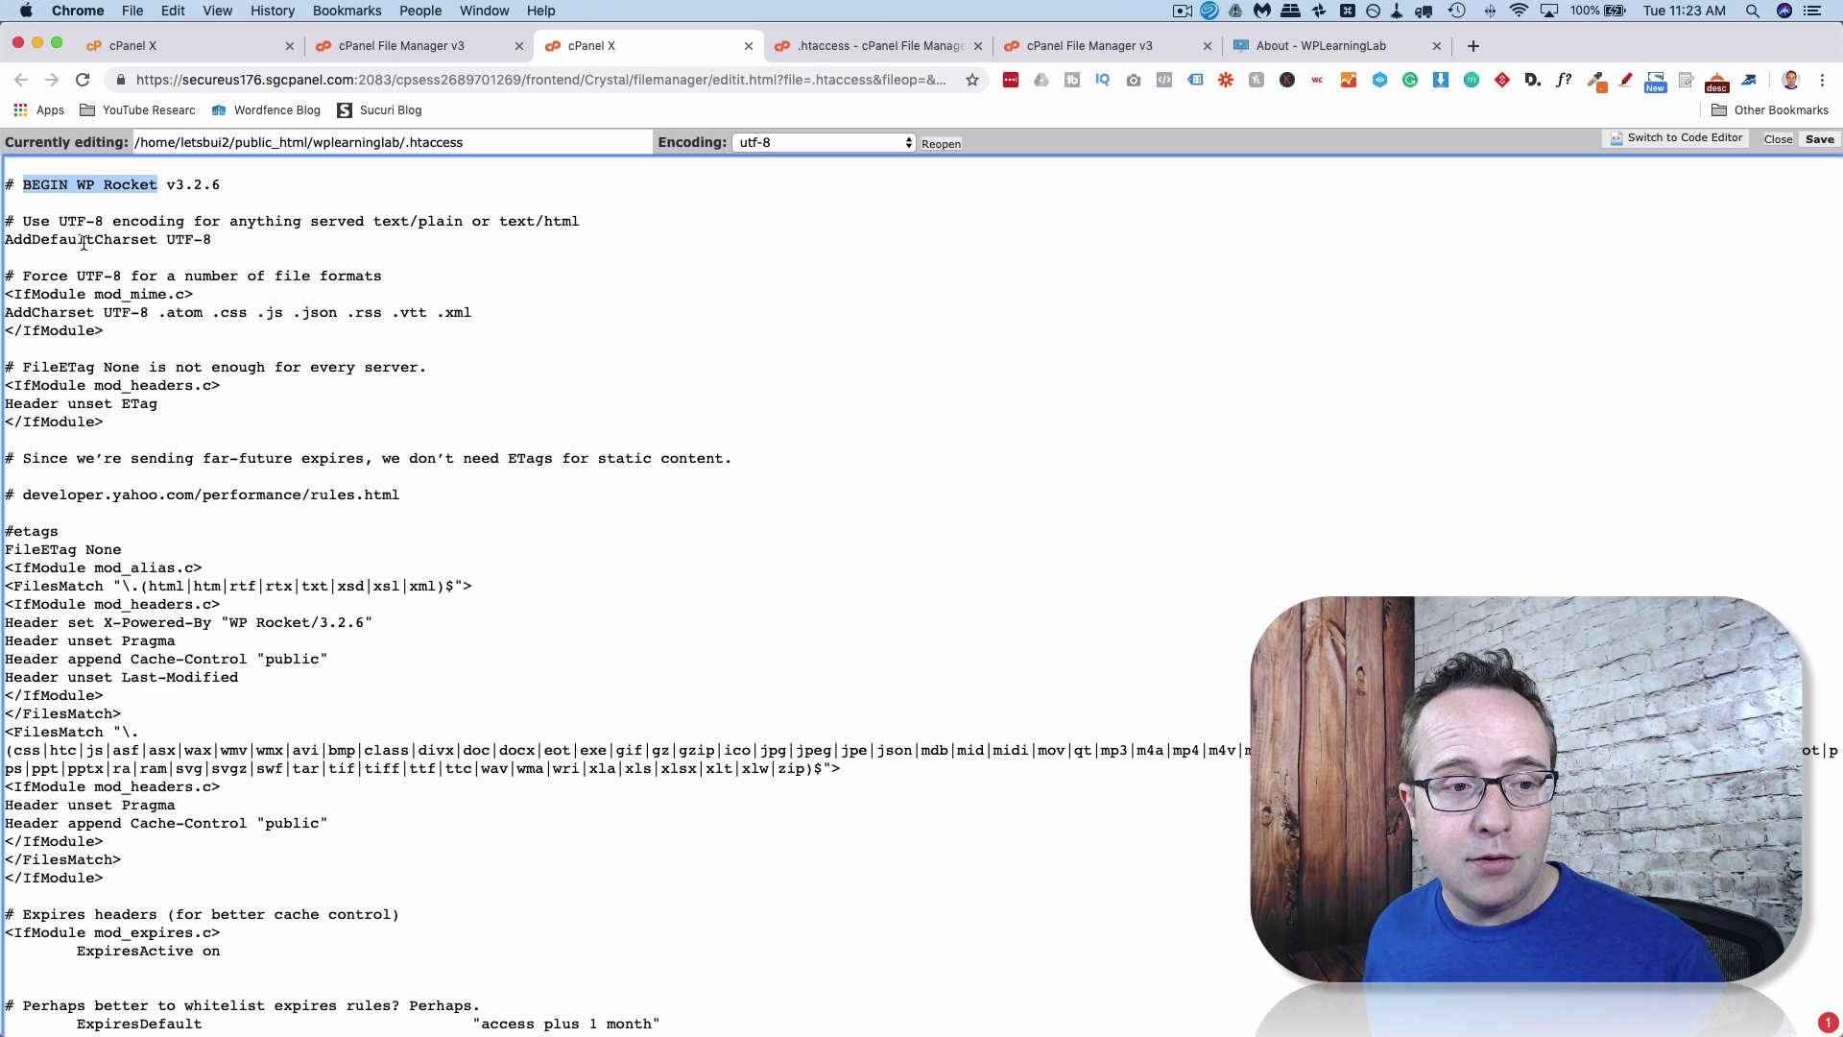
Examine the WP Rocket expires header rules for better cache control, from the default expiry through the media file types.
{"action": "scroll", "coordinate": [84, 249], "scroll_direction": "down", "scroll_amount": 4}
{"action": "scroll", "coordinate": [84, 248], "scroll_direction": "down", "scroll_amount": 15}
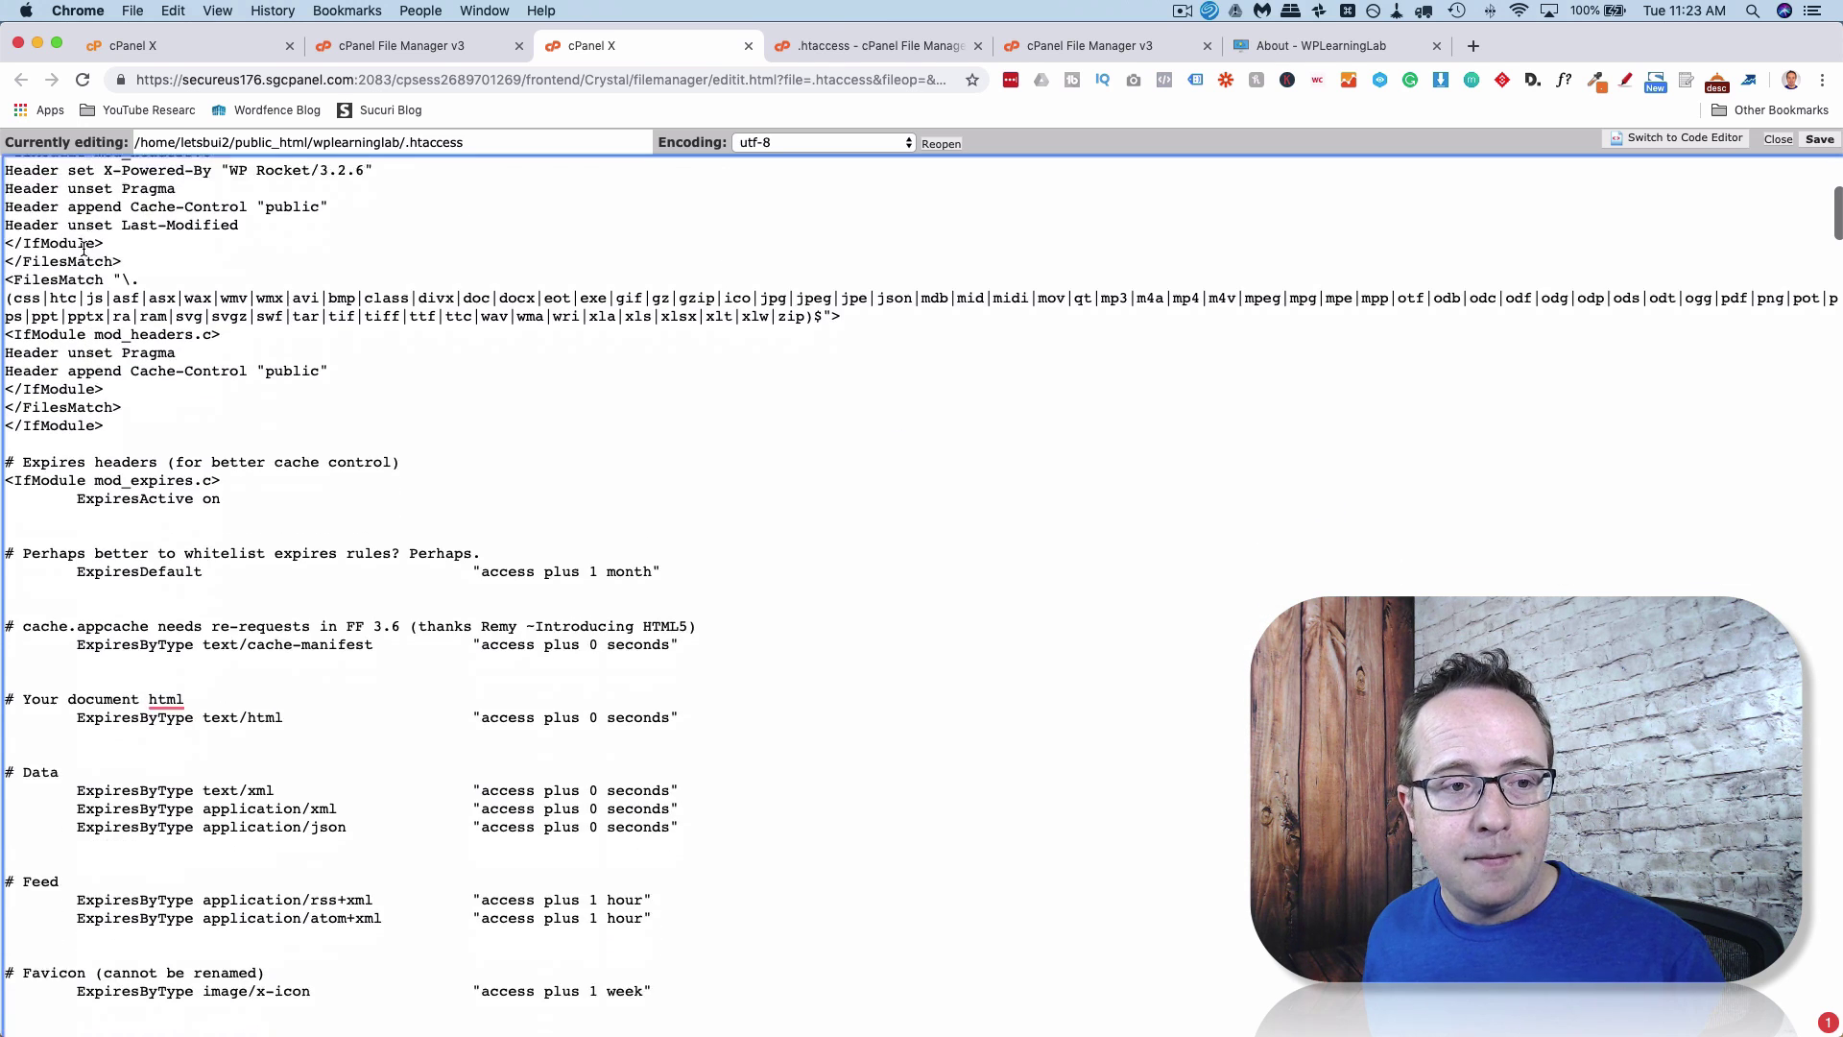
{"action": "left_click_drag", "start_coordinate": [45, 329], "coordinate": [161, 329]}
{"action": "scroll", "coordinate": [285, 334], "scroll_direction": "down", "scroll_amount": 5}
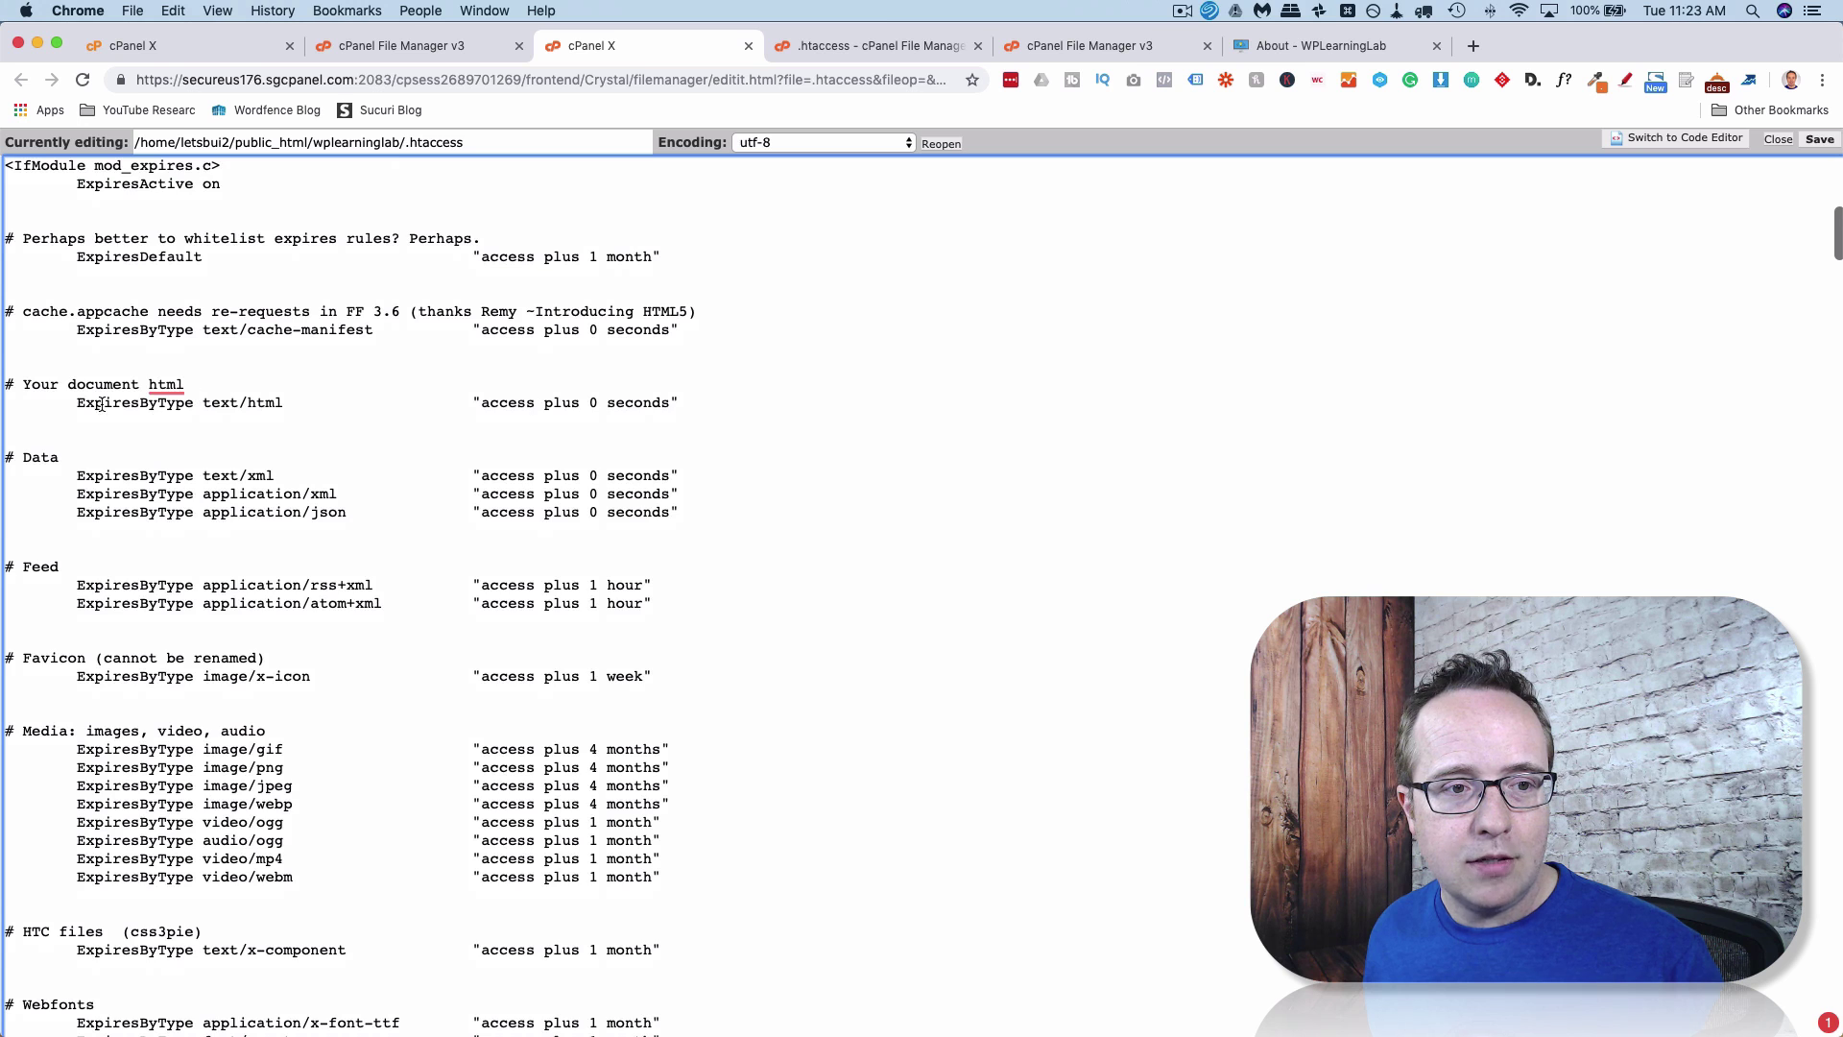
{"action": "scroll", "coordinate": [112, 404], "scroll_direction": "down", "scroll_amount": 15}
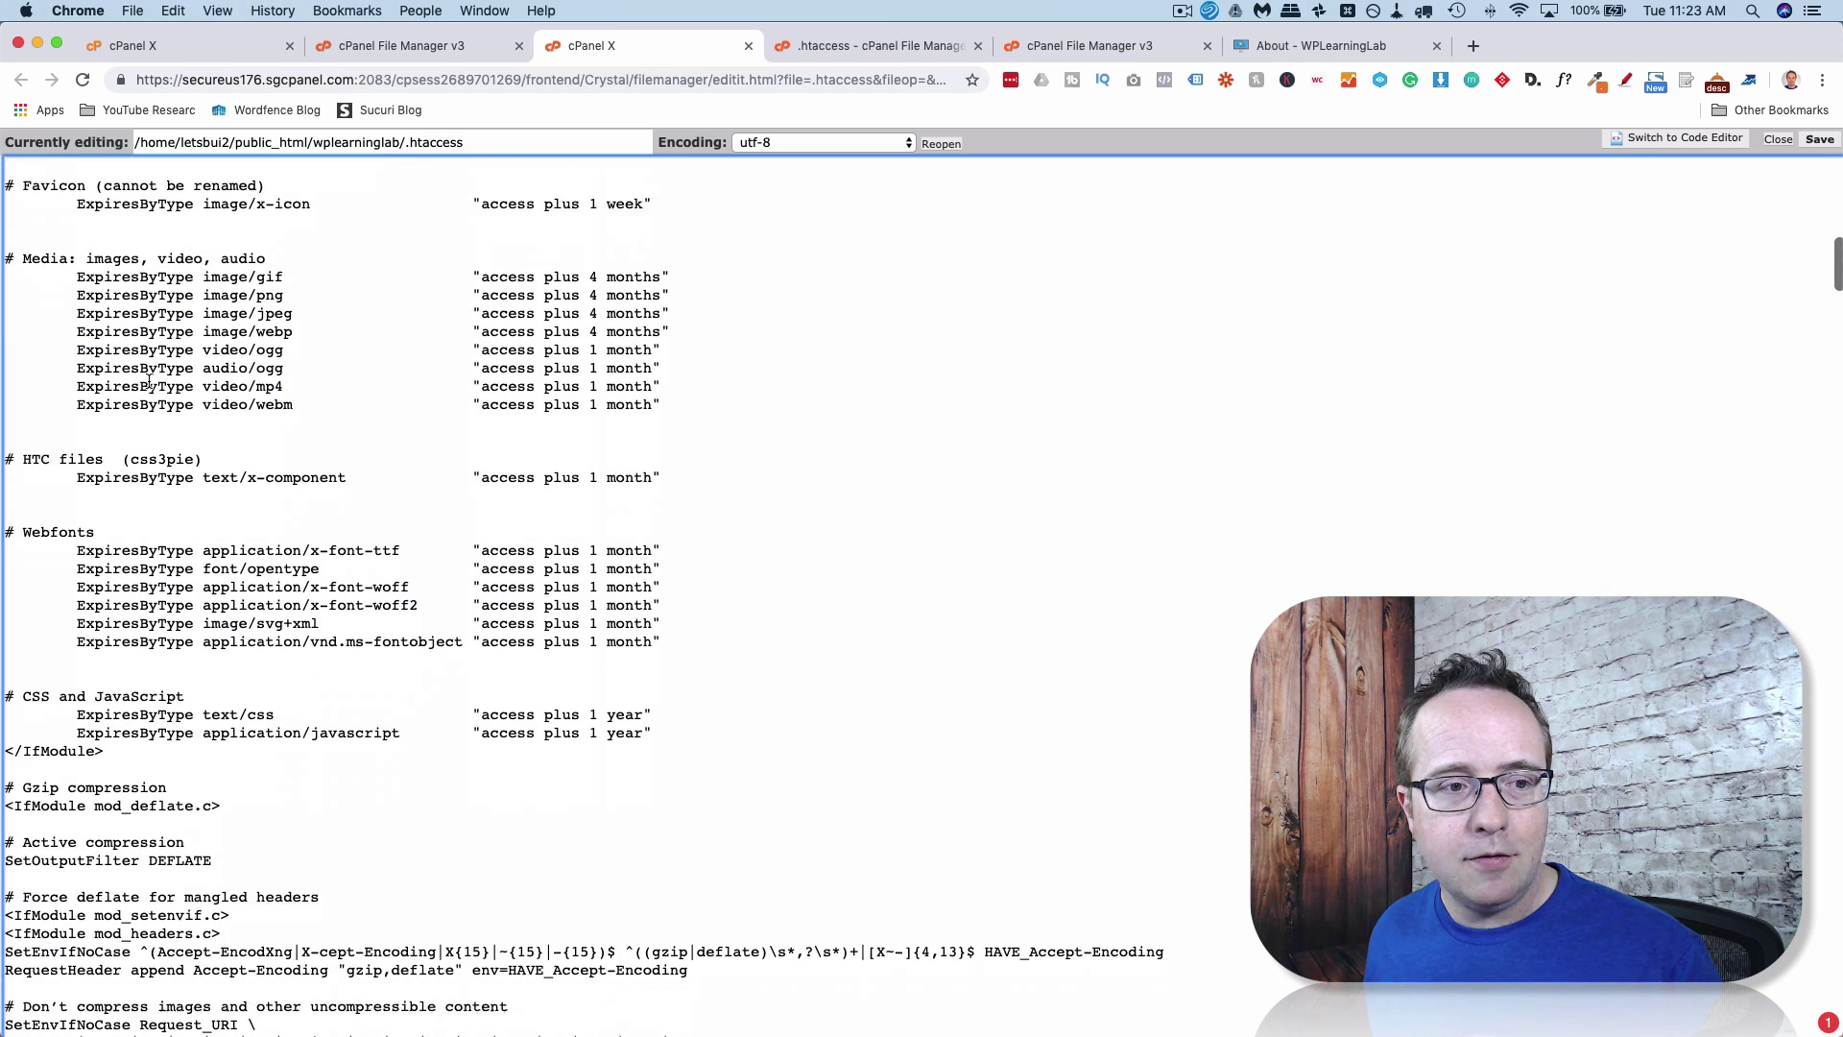
Find the compression section of the WP Rocket rules and highlight its "# Gzip compression" heading.
{"action": "scroll", "coordinate": [149, 381], "scroll_direction": "down", "scroll_amount": 11}
{"action": "scroll", "coordinate": [148, 381], "scroll_direction": "down", "scroll_amount": 2}
{"action": "left_click_drag", "start_coordinate": [171, 397], "coordinate": [5, 380]}
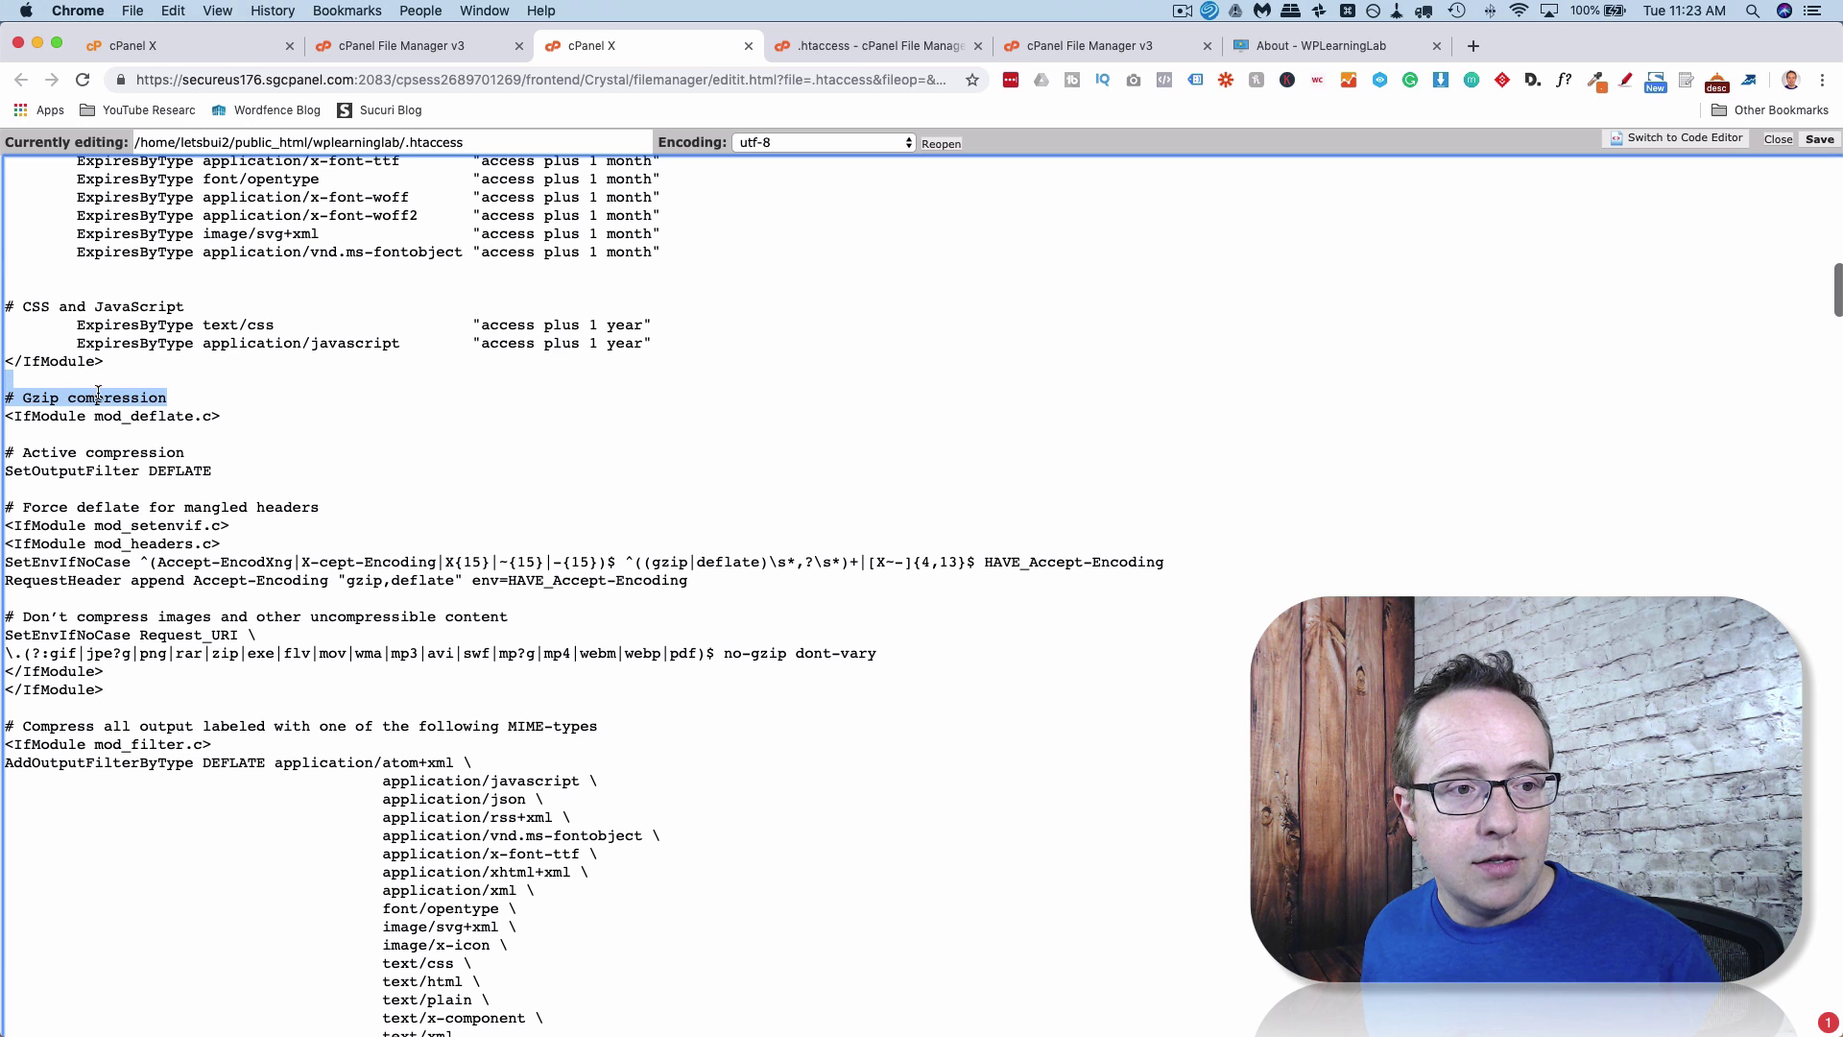
Go through the remaining WP Rocket rules and highlight the closing "# END WP Rocket" comment.
{"action": "scroll", "coordinate": [83, 393], "scroll_direction": "down", "scroll_amount": 8}
{"action": "scroll", "coordinate": [110, 394], "scroll_direction": "down", "scroll_amount": 15}
{"action": "scroll", "coordinate": [109, 394], "scroll_direction": "down", "scroll_amount": 7}
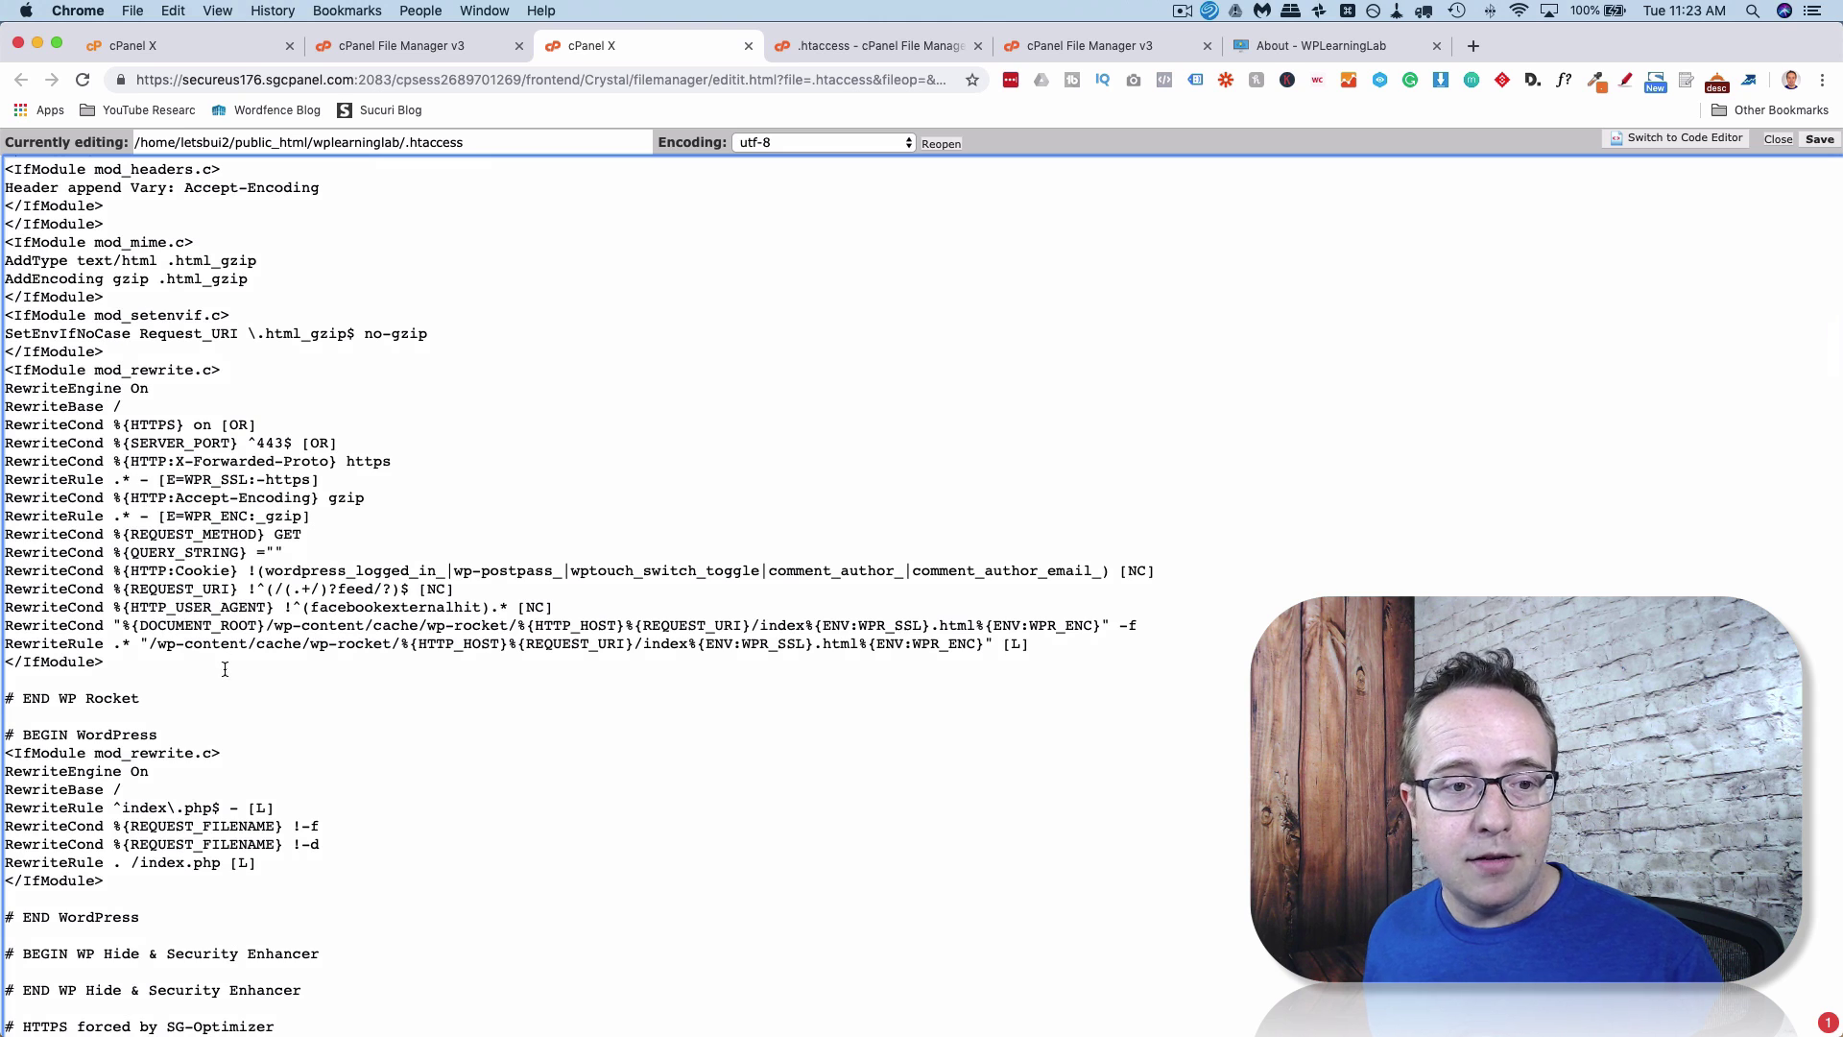
{"action": "left_click_drag", "start_coordinate": [153, 701], "coordinate": [2, 698]}
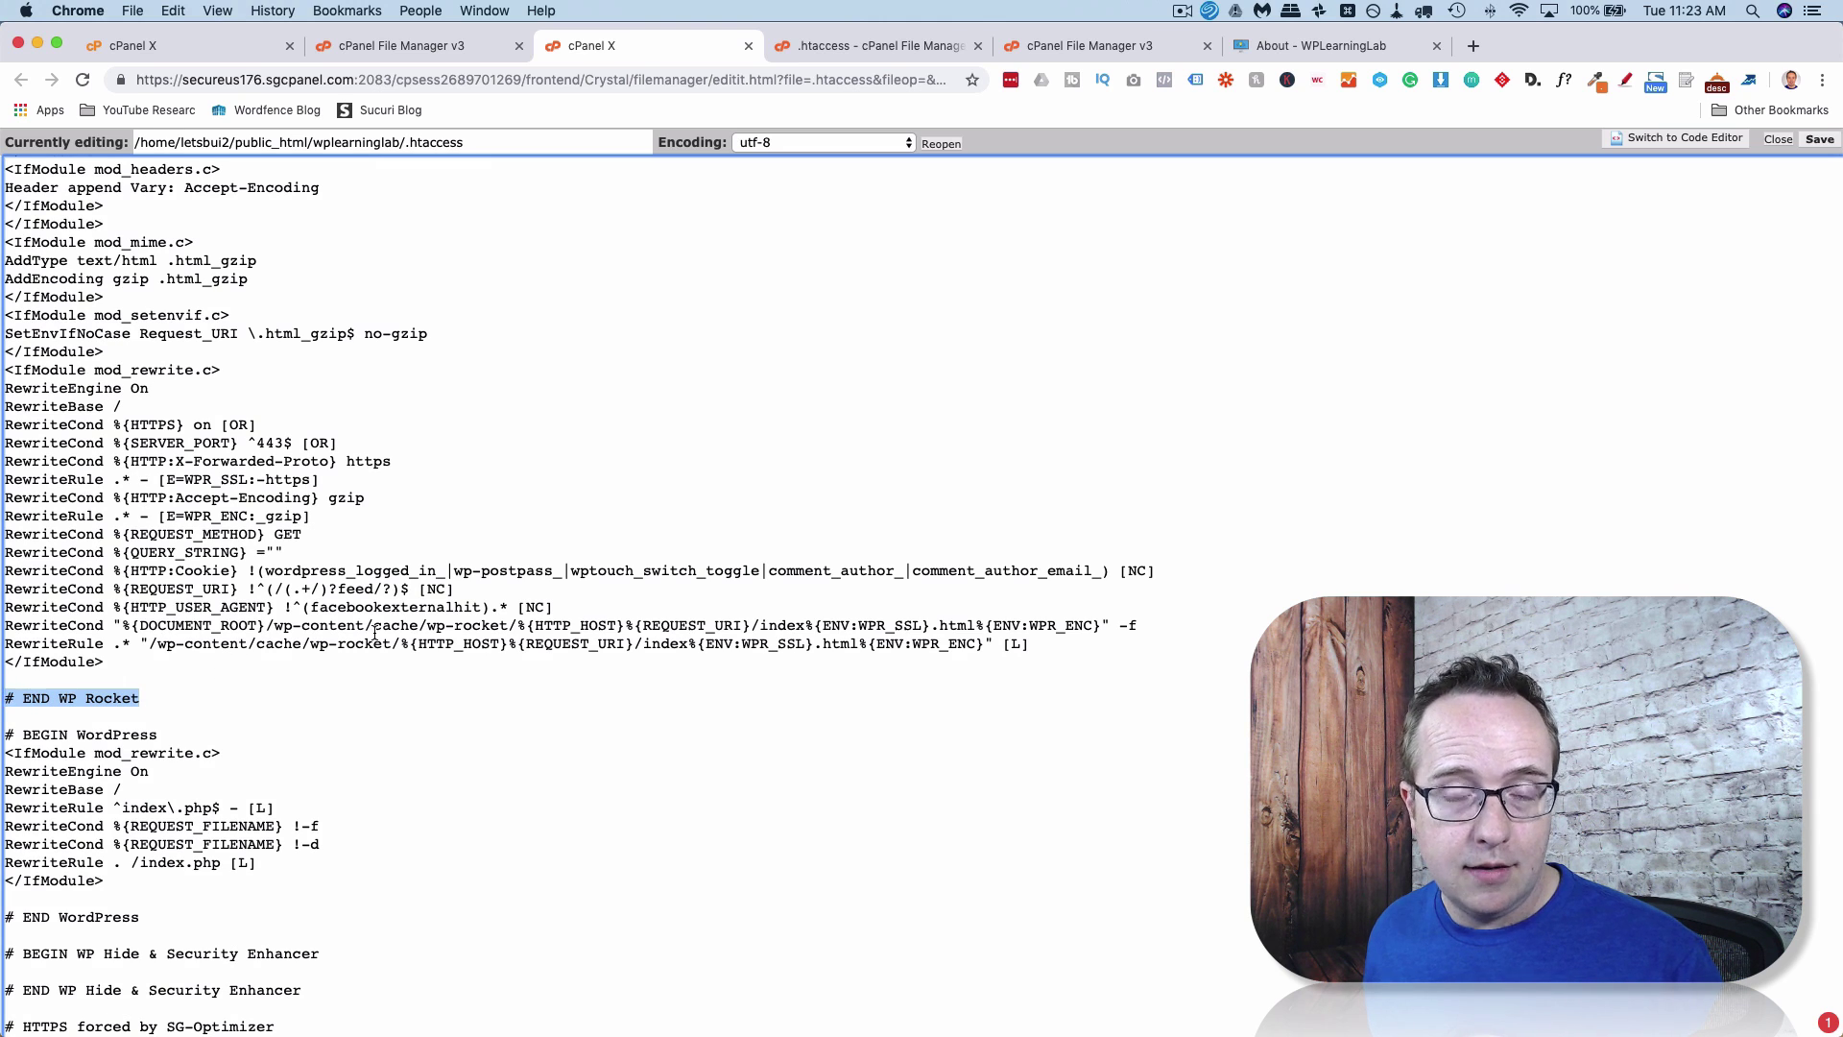